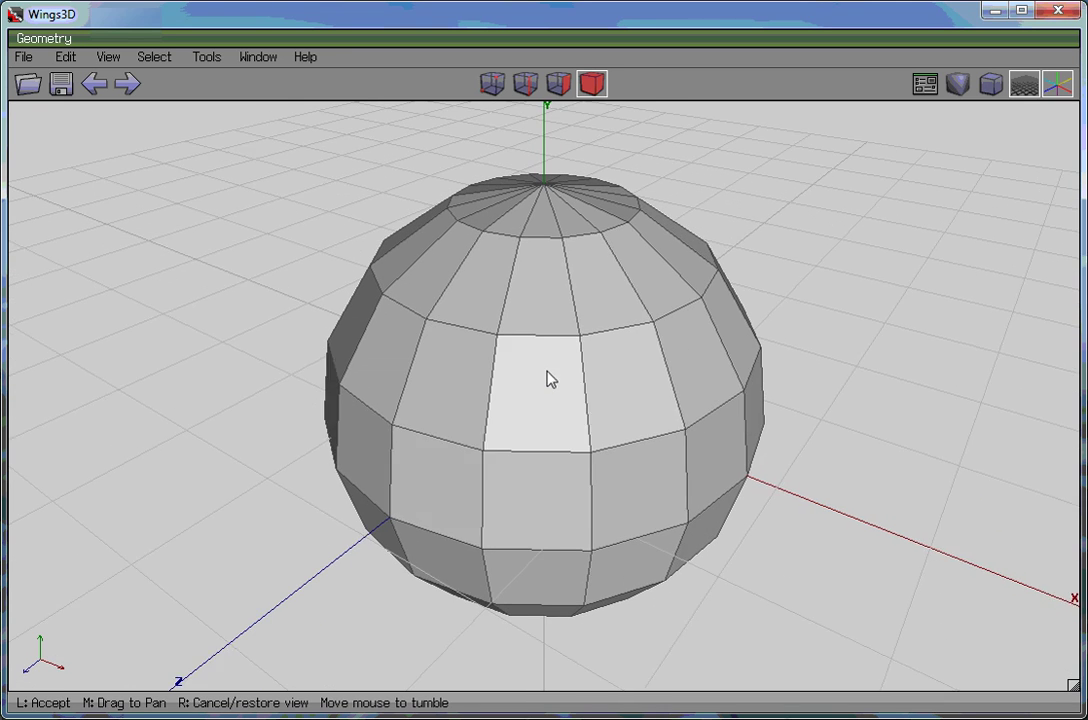
# Shell-extrude the face on the sphere's upper front by -0.01 along its normal.
pyautogui.click(547, 377)
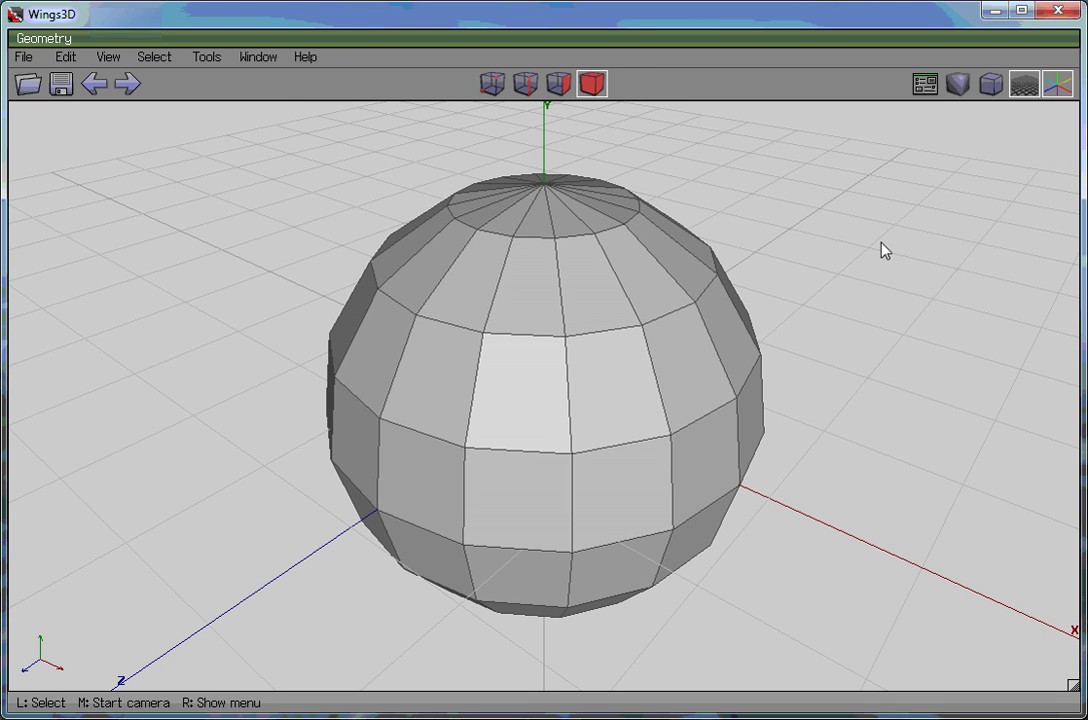
pyautogui.middleClick(883, 250)
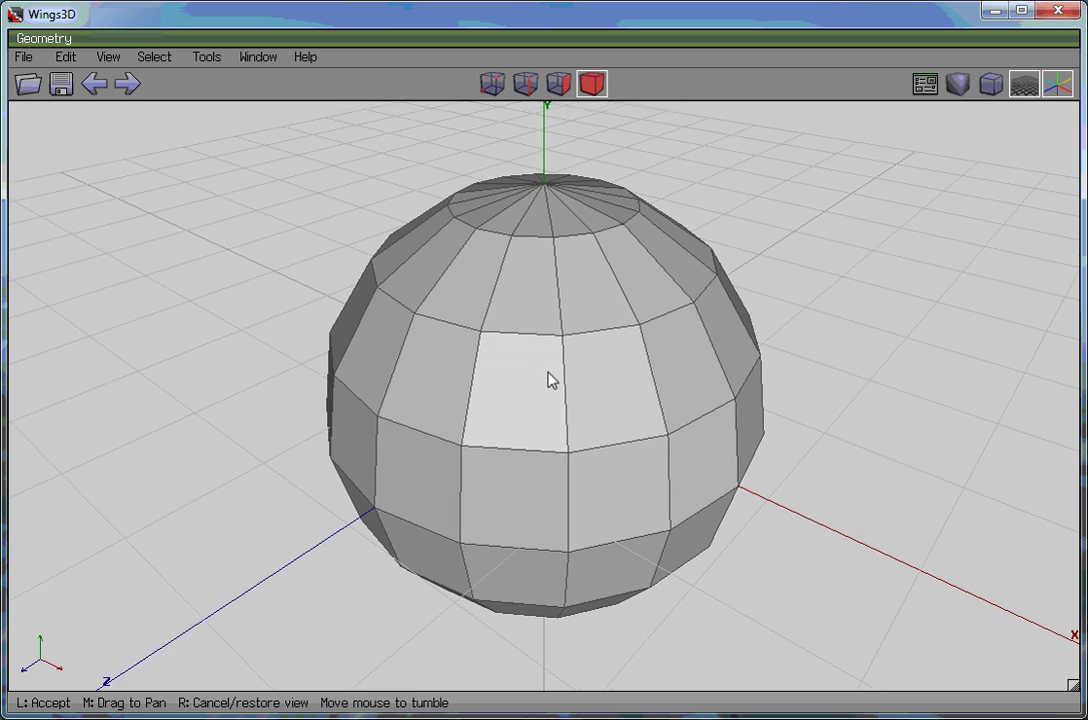
pyautogui.click(549, 379)
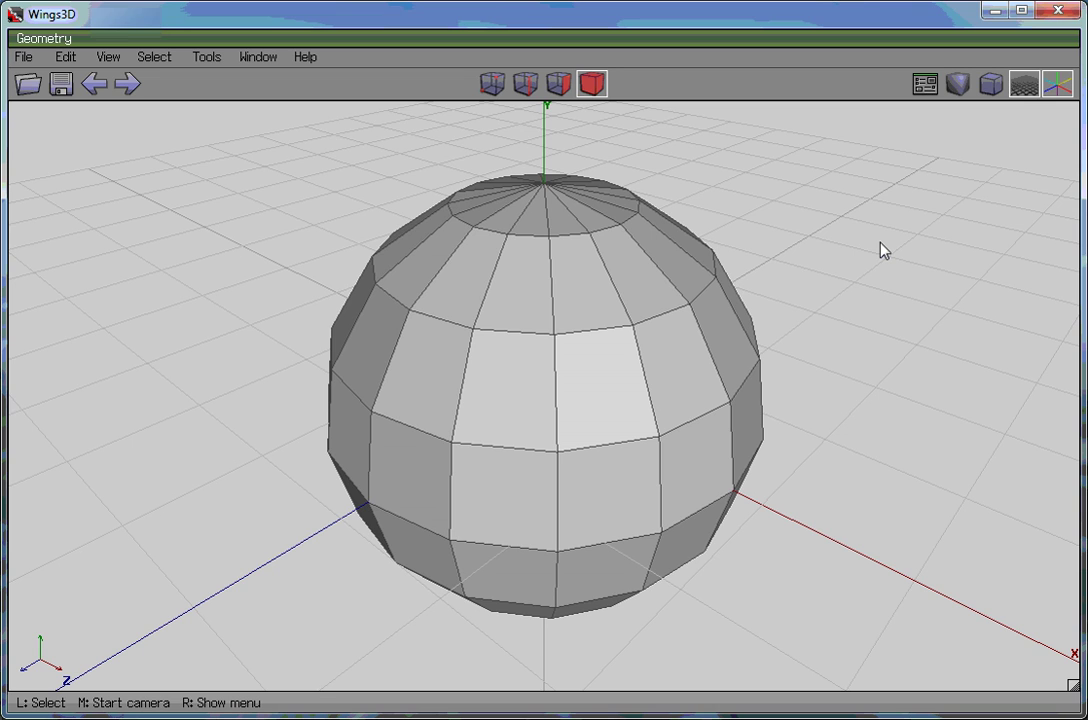
pyautogui.click(557, 86)
pyautogui.click(598, 340)
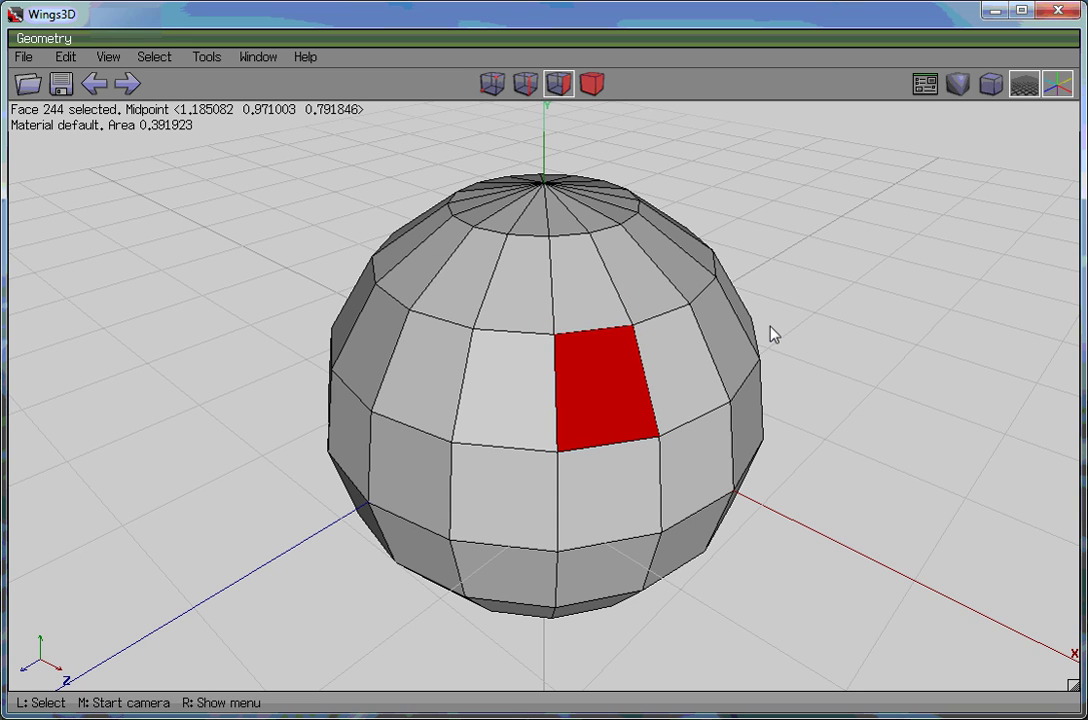
pyautogui.rightClick(855, 257)
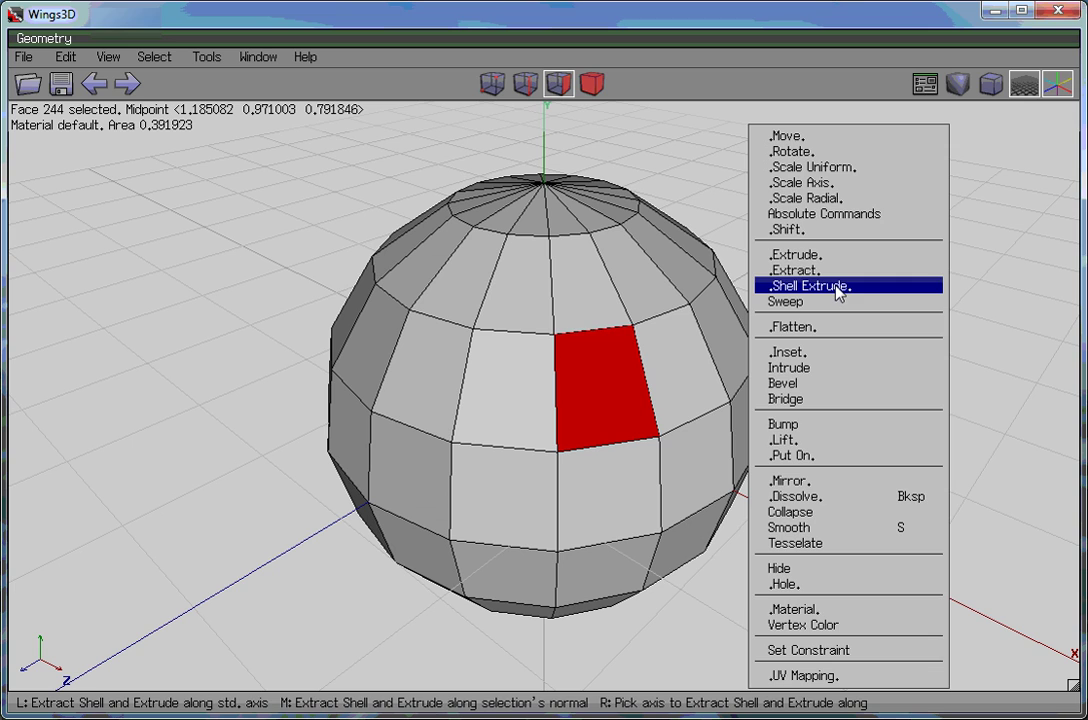
pyautogui.click(835, 287)
pyautogui.click(833, 286)
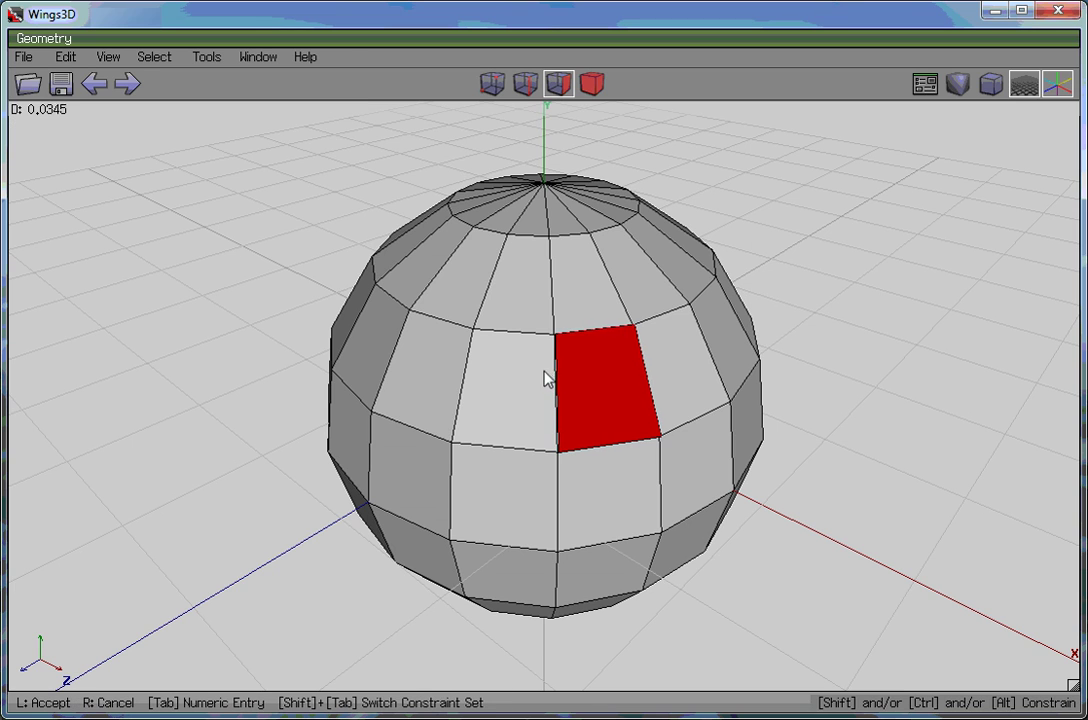
pyautogui.press('Tab')
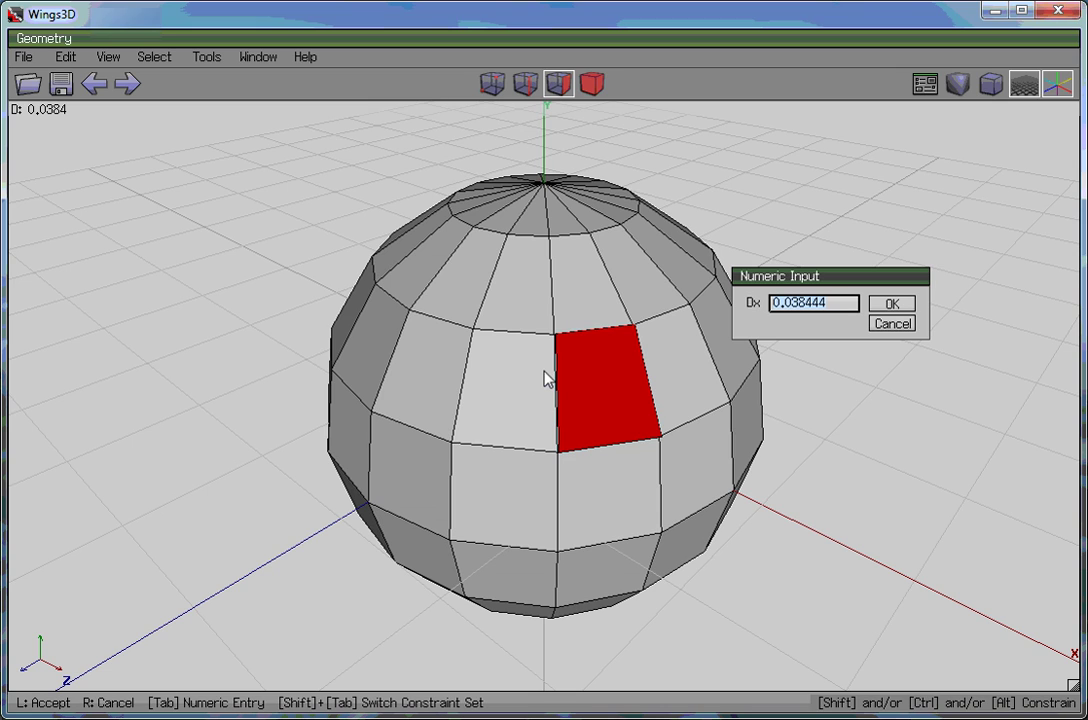
pyautogui.write('-.0')
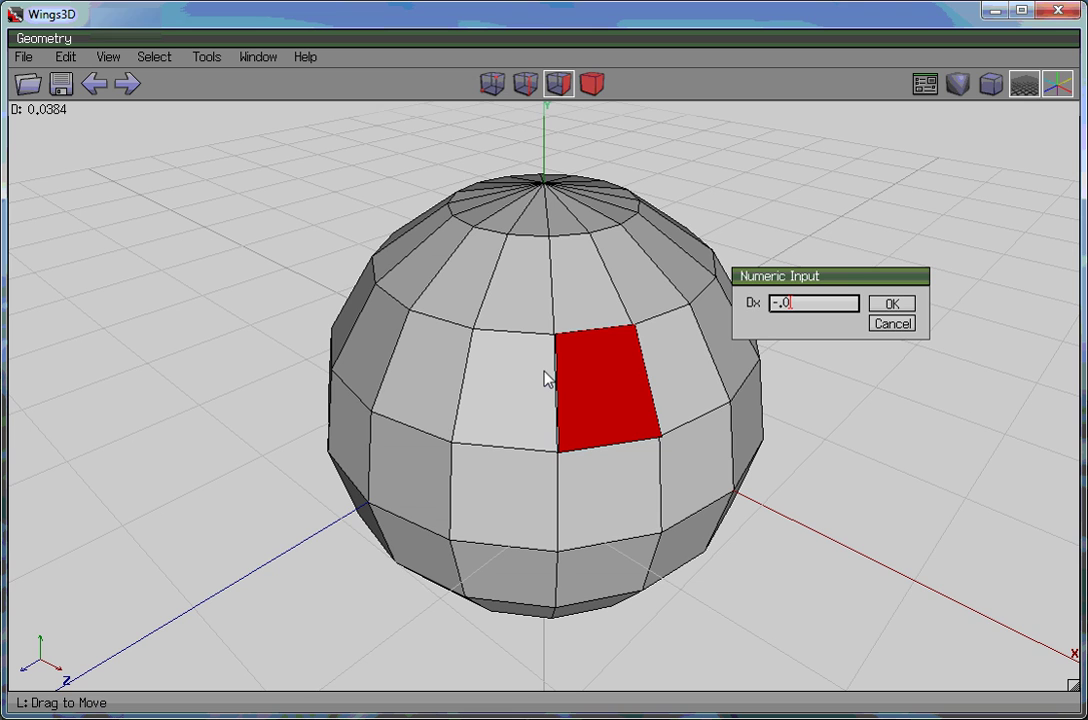
pyautogui.write('1')
pyautogui.press('Return')
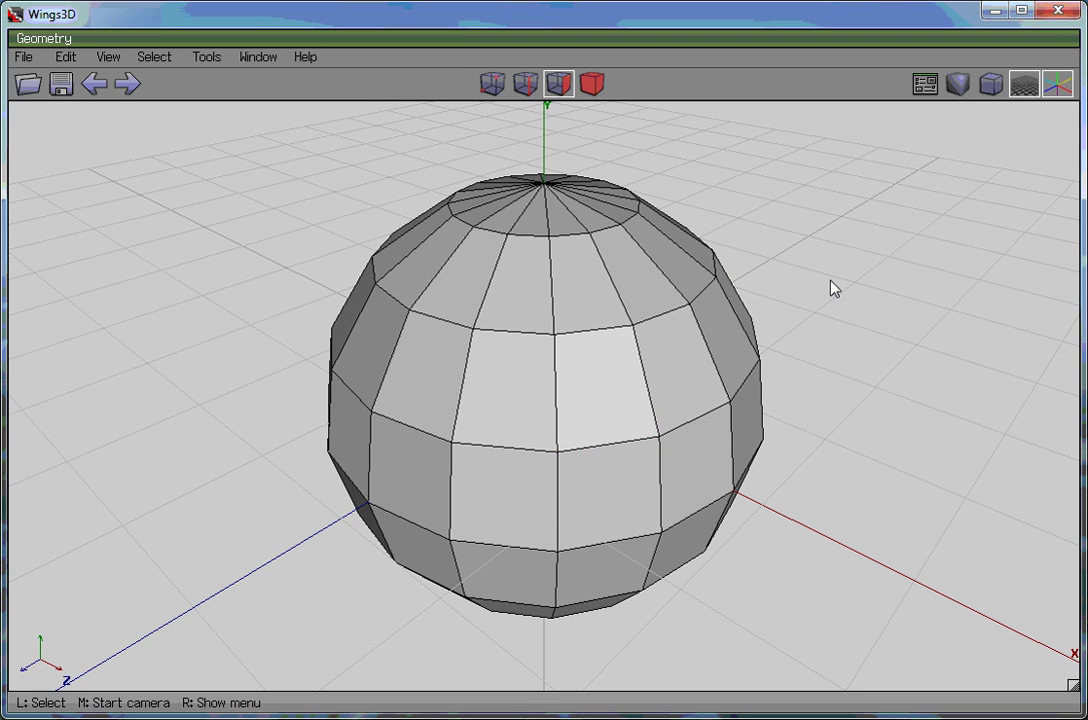
# Select the whole sphere as an object and hide it, leaving the thin extracted panel.
pyautogui.middleClick(855, 282)
pyautogui.click(850, 282)
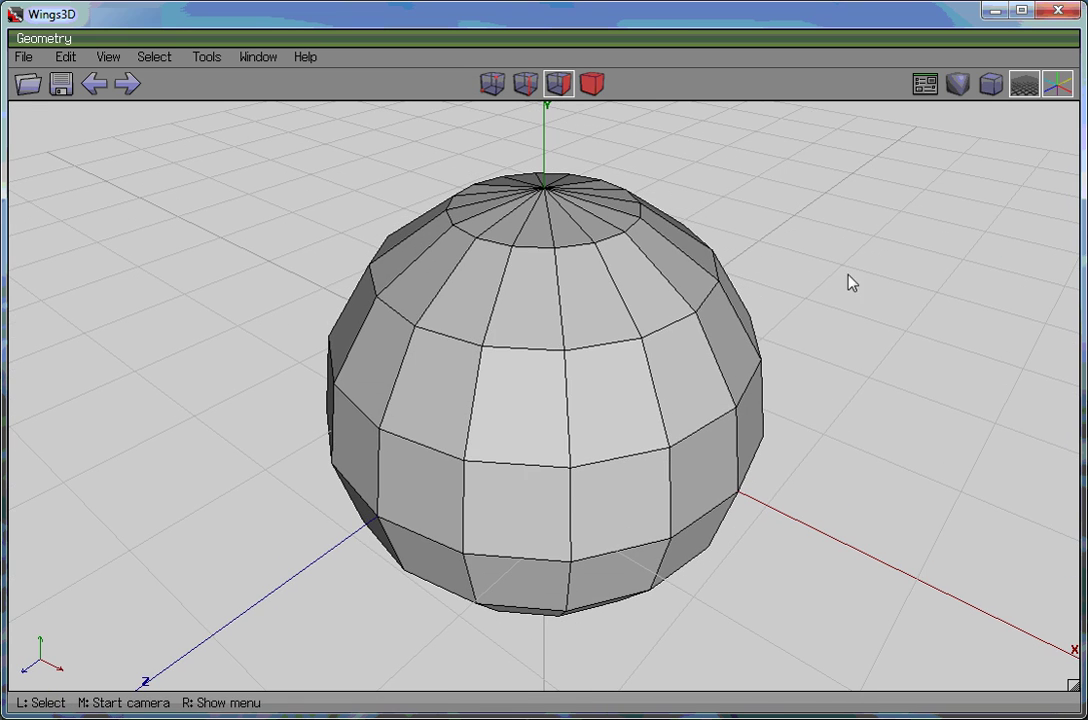
pyautogui.click(592, 85)
pyautogui.click(648, 297)
pyautogui.click(152, 57)
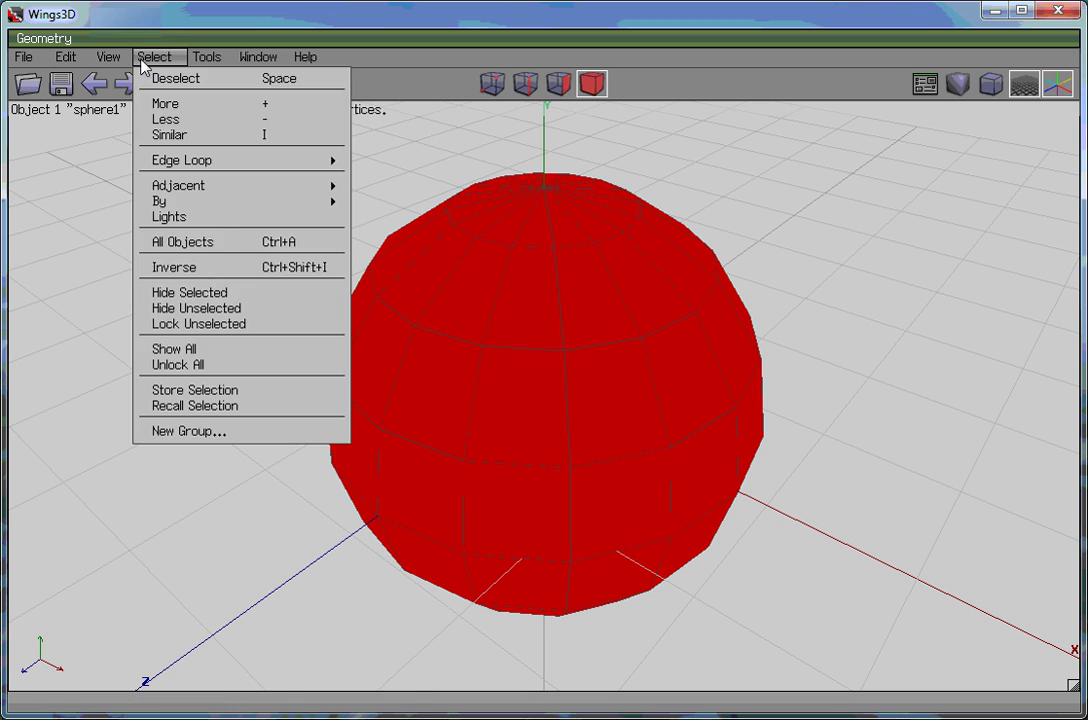
pyautogui.click(202, 291)
pyautogui.middleClick(661, 168)
pyautogui.click(547, 379)
# Invert the extracted panel object and deselect it.
pyautogui.click(632, 357)
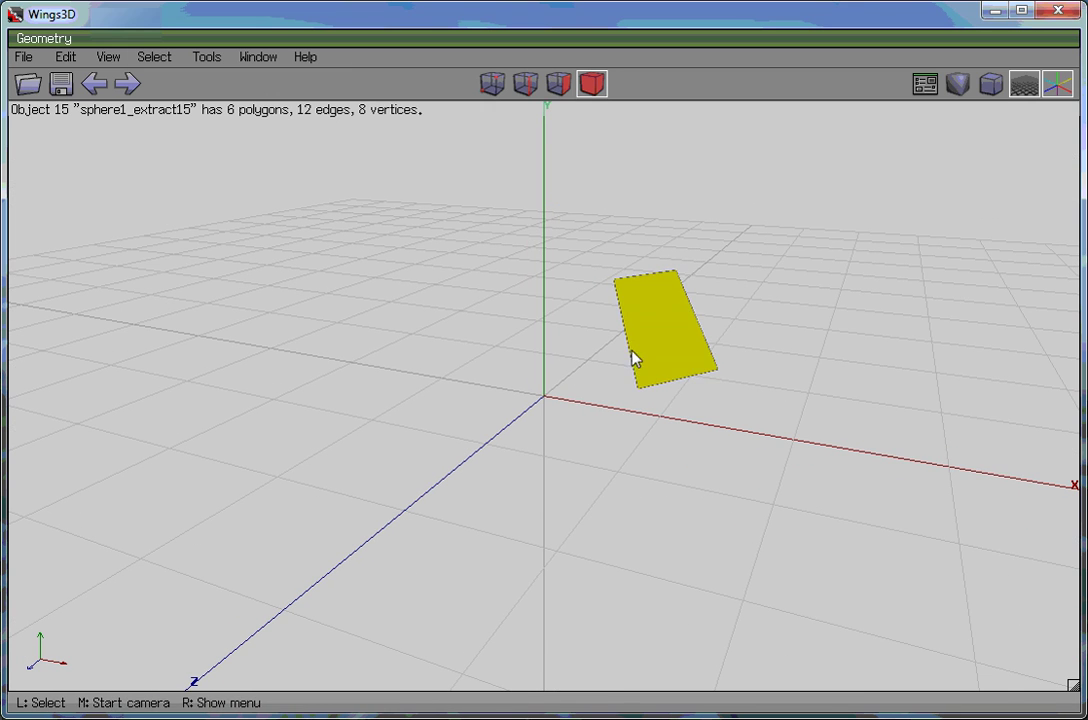
pyautogui.rightClick(903, 256)
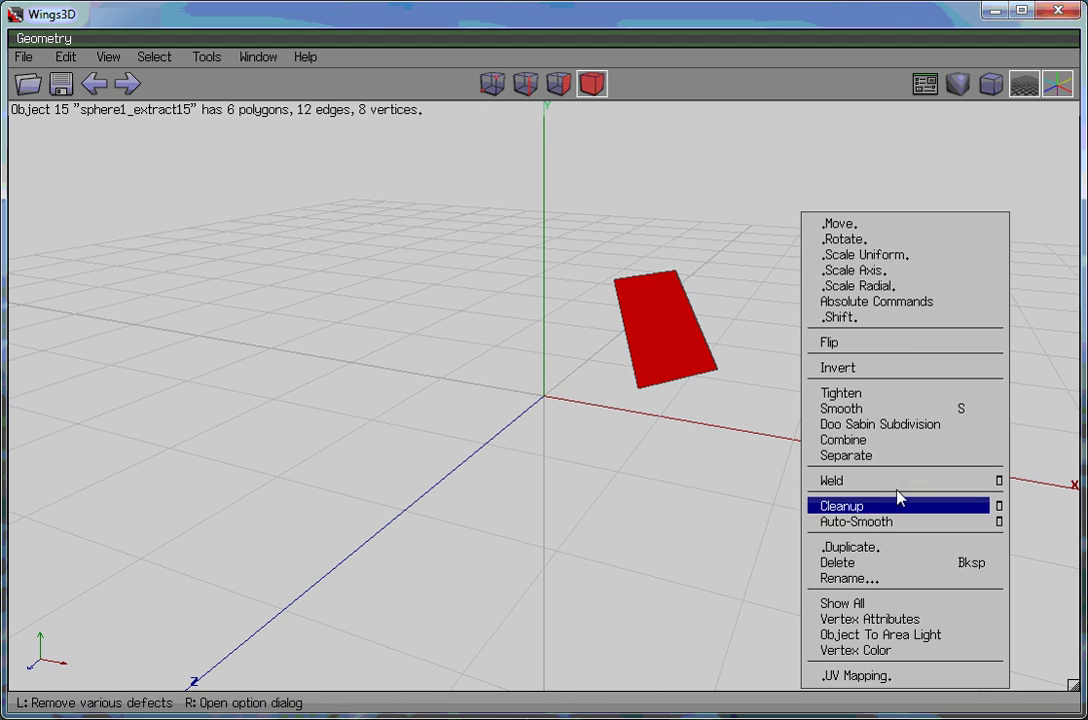
pyautogui.click(872, 369)
pyautogui.press('space')
pyautogui.middleClick(801, 297)
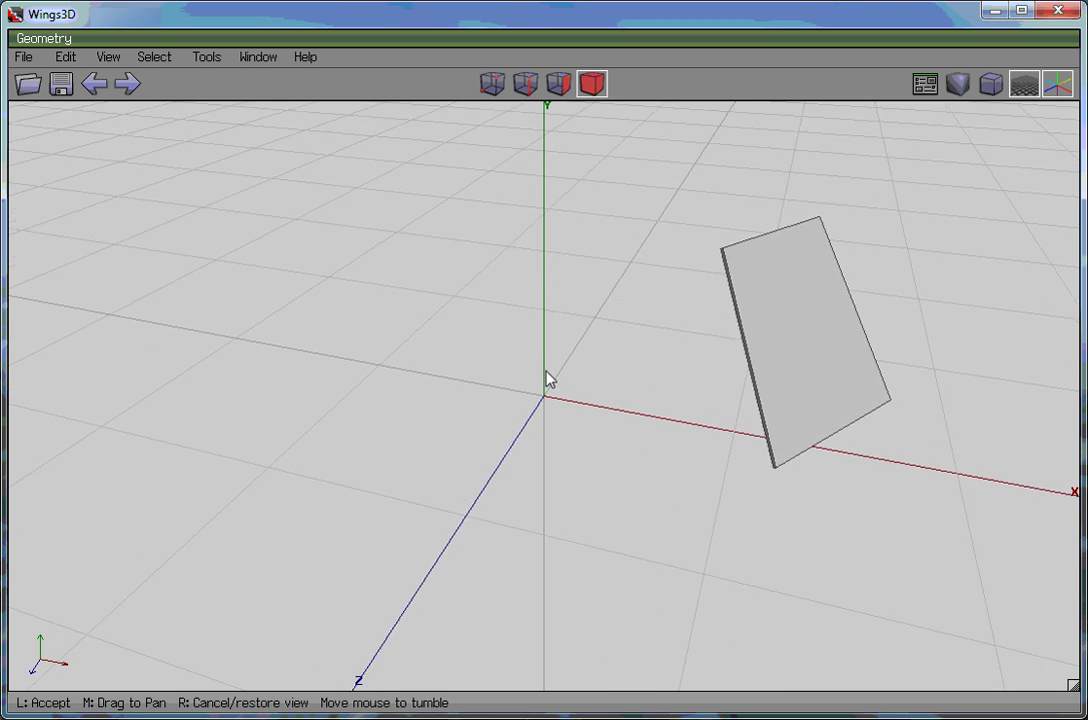
pyautogui.click(544, 378)
# Select all edges of the extracted panel and set their hardness to hard.
pyautogui.click(558, 83)
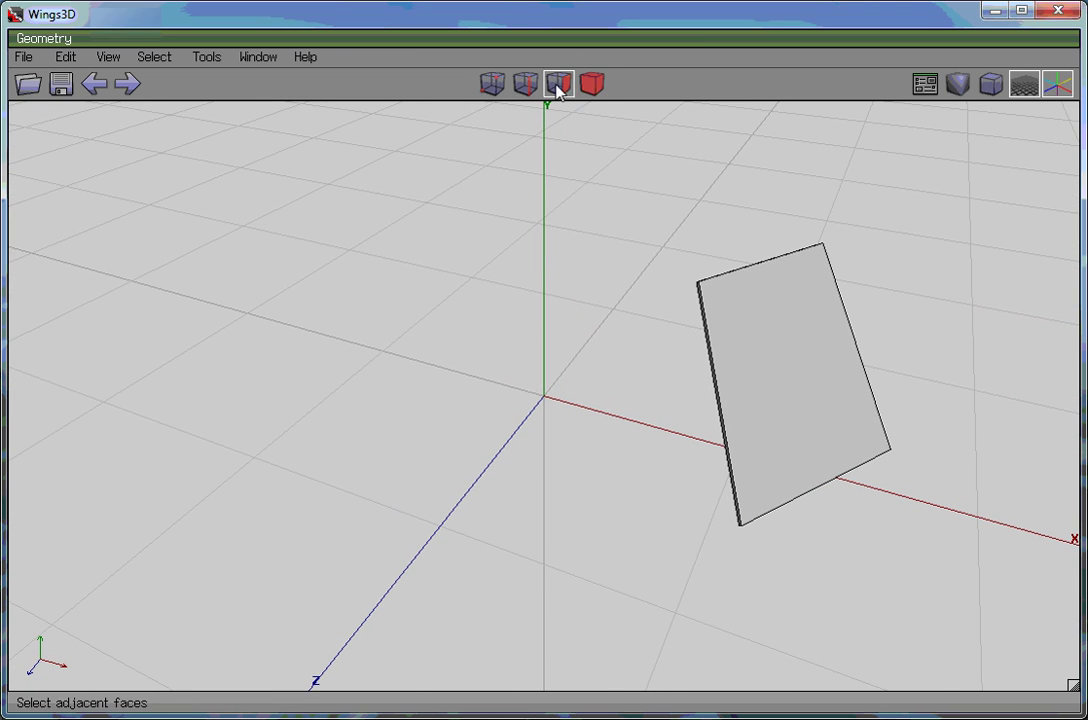
pyautogui.click(598, 82)
pyautogui.click(735, 295)
pyautogui.press('f')
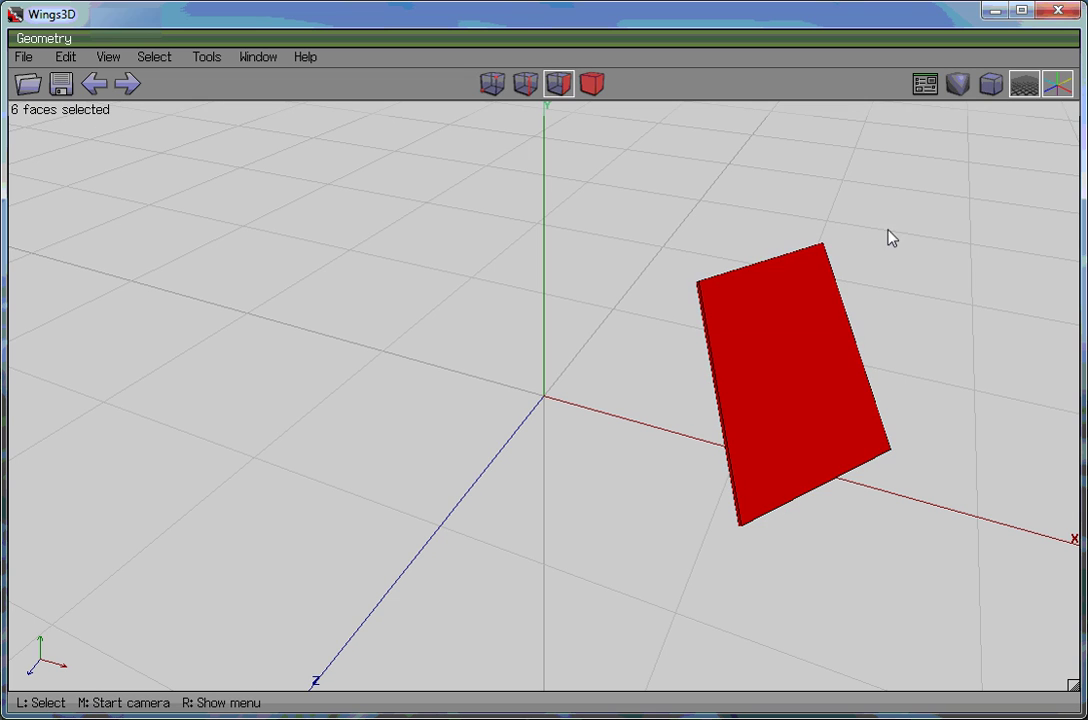
pyautogui.press('e')
pyautogui.rightClick(910, 224)
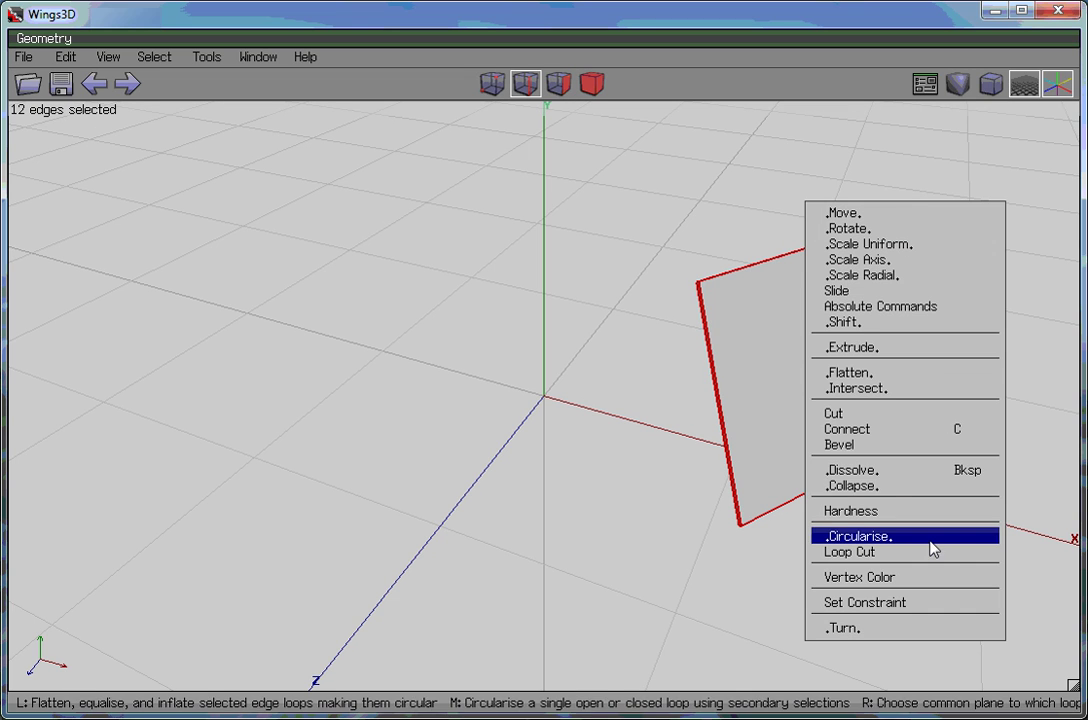
pyautogui.click(915, 511)
pyautogui.click(902, 520)
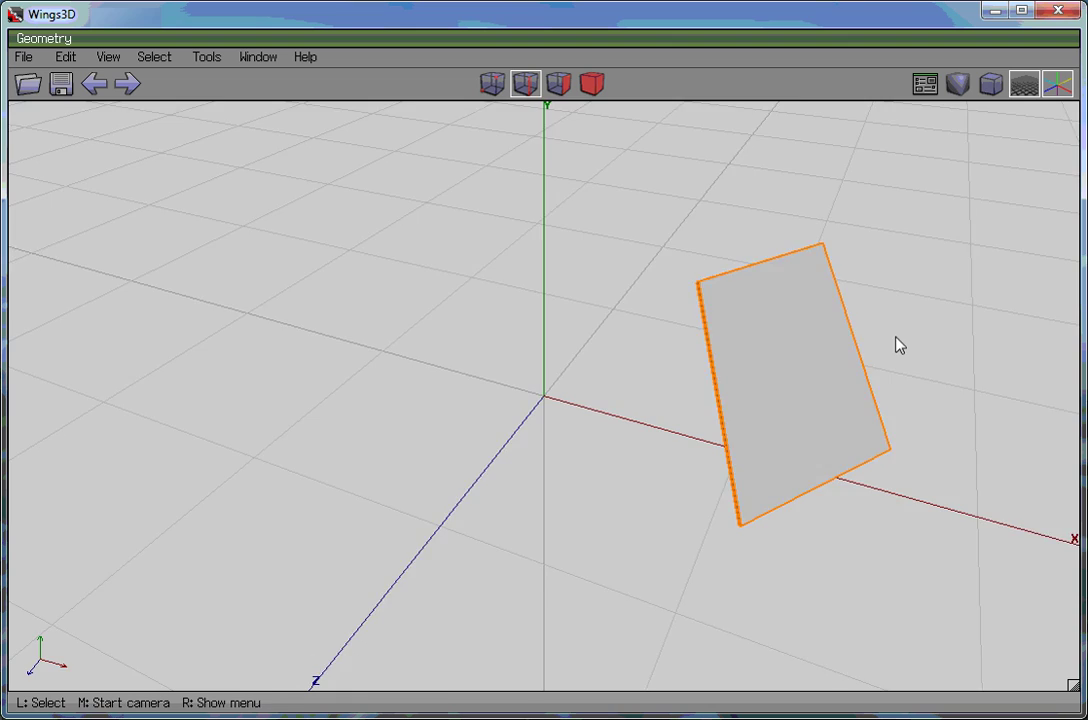
# Show all hidden objects and clear the selection.
pyautogui.middleClick(896, 342)
pyautogui.click(547, 376)
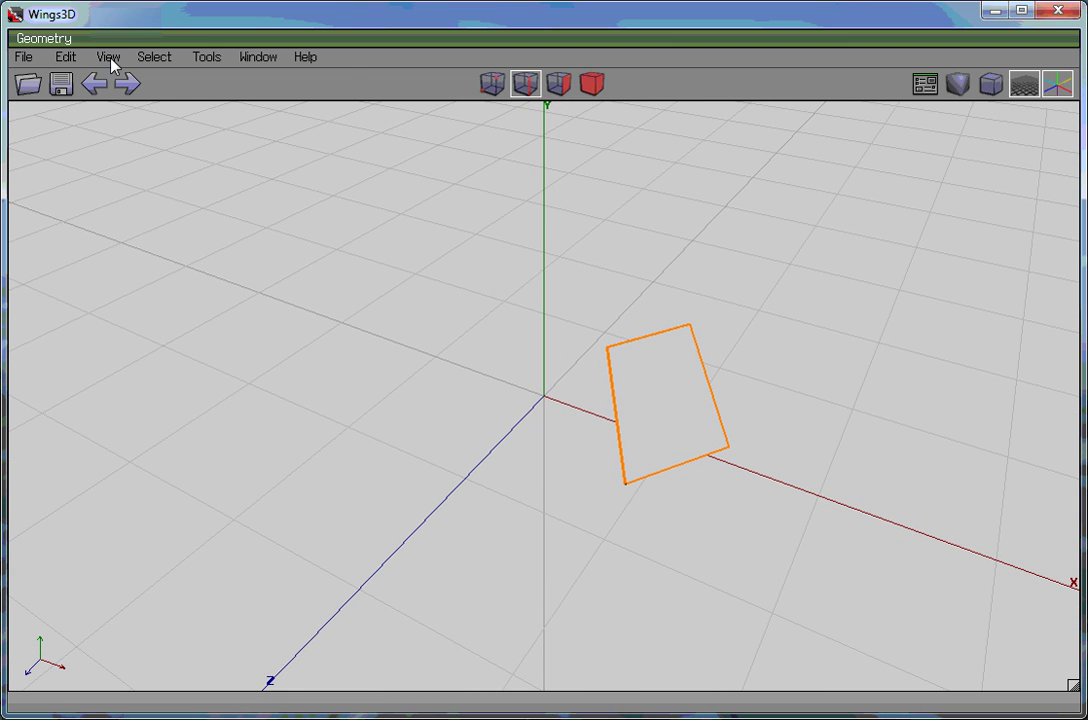
pyautogui.click(155, 57)
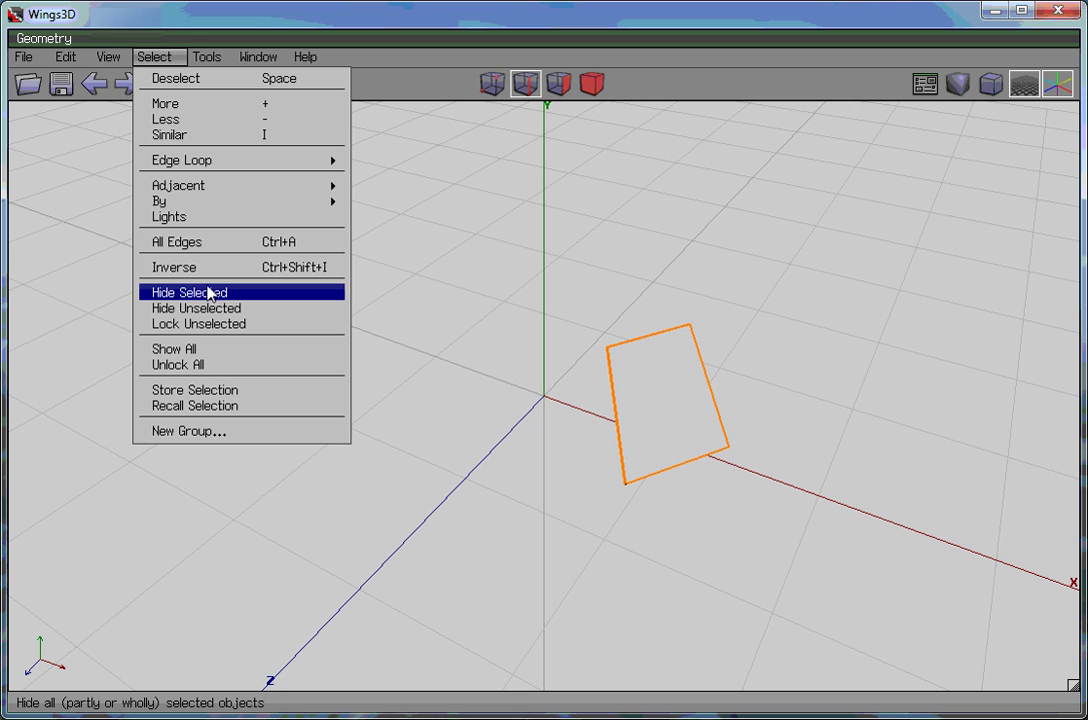
pyautogui.click(175, 349)
pyautogui.press('space')
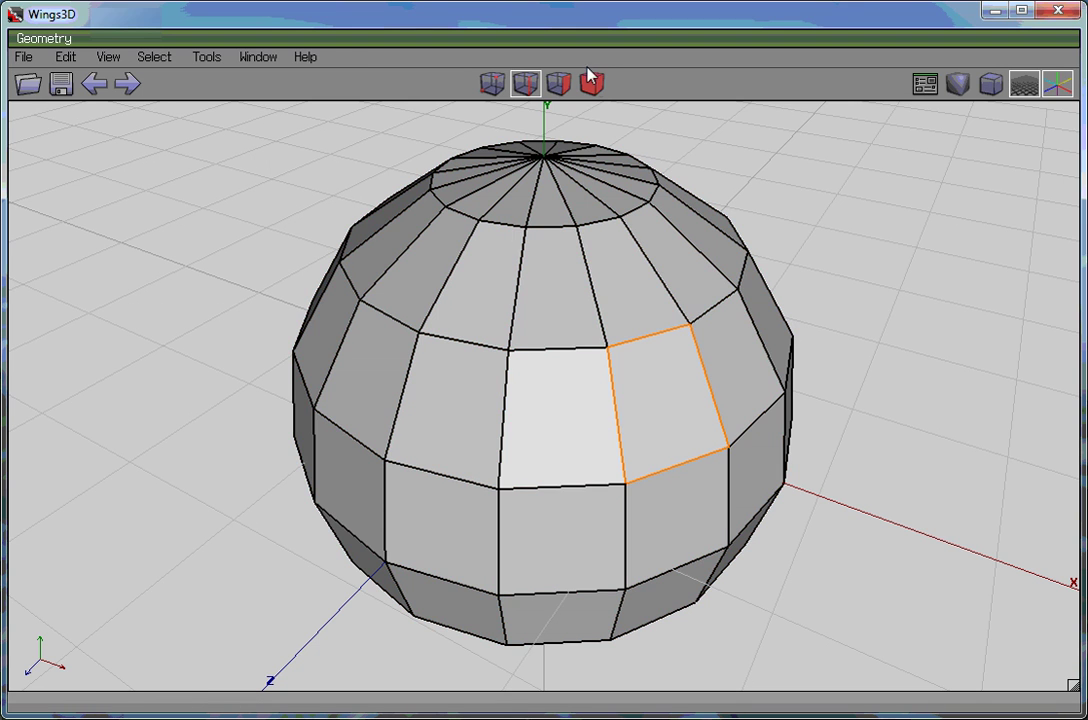
# Hide the hard-edged panel by selecting the sphere and hiding all unselected objects.
pyautogui.click(591, 82)
pyautogui.click(663, 376)
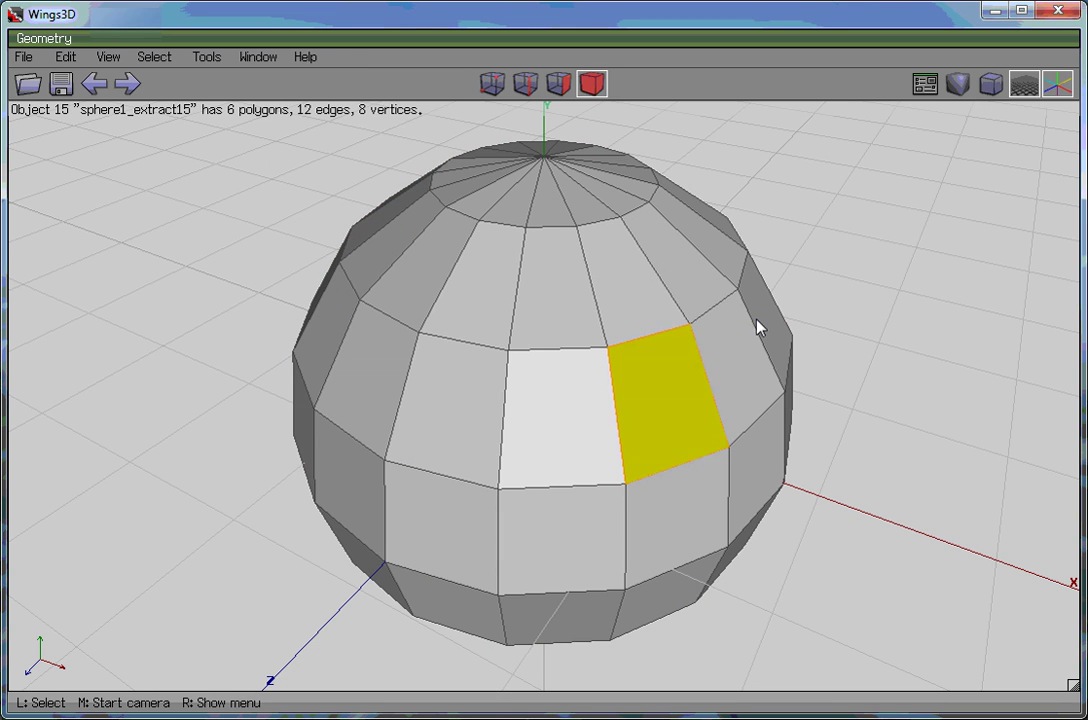
pyautogui.click(154, 57)
pyautogui.click(176, 78)
pyautogui.click(154, 57)
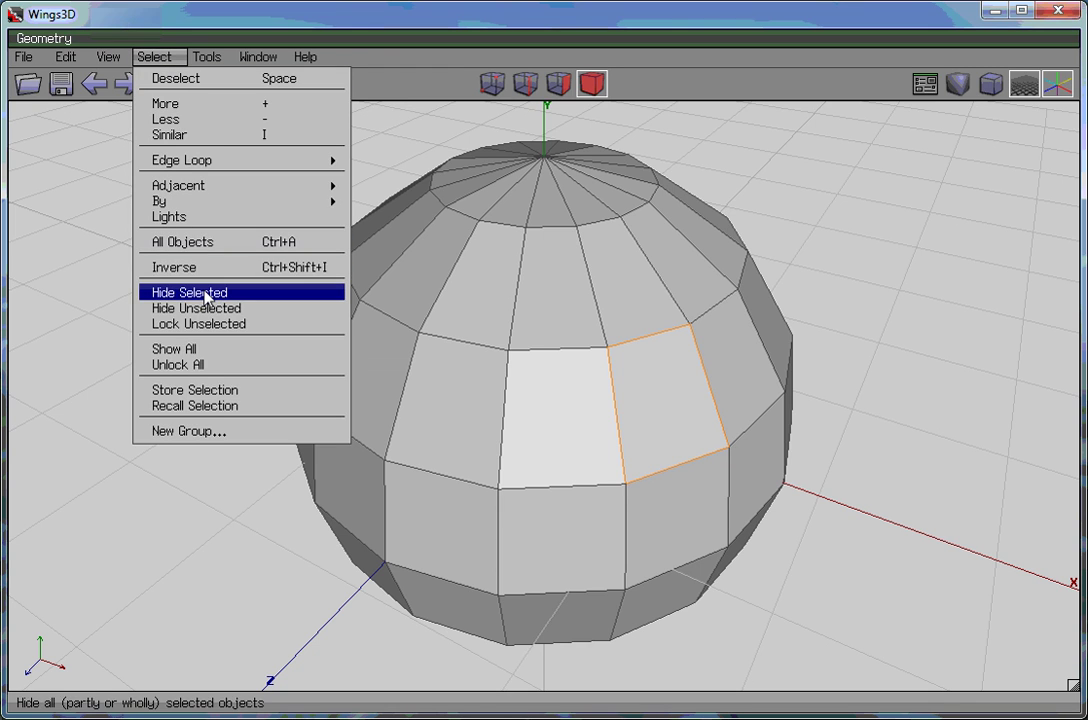
pyautogui.click(205, 293)
pyautogui.click(580, 350)
pyautogui.click(160, 58)
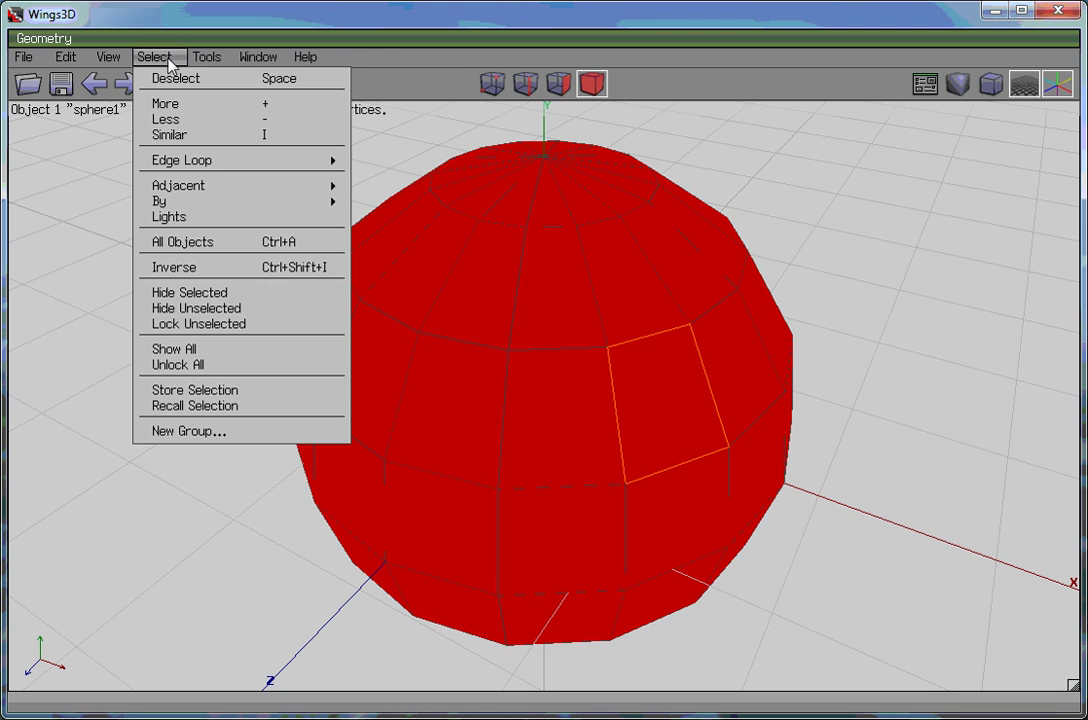
pyautogui.click(196, 308)
# Make a hole in the sphere face that was behind the hidden panel.
pyautogui.click(558, 83)
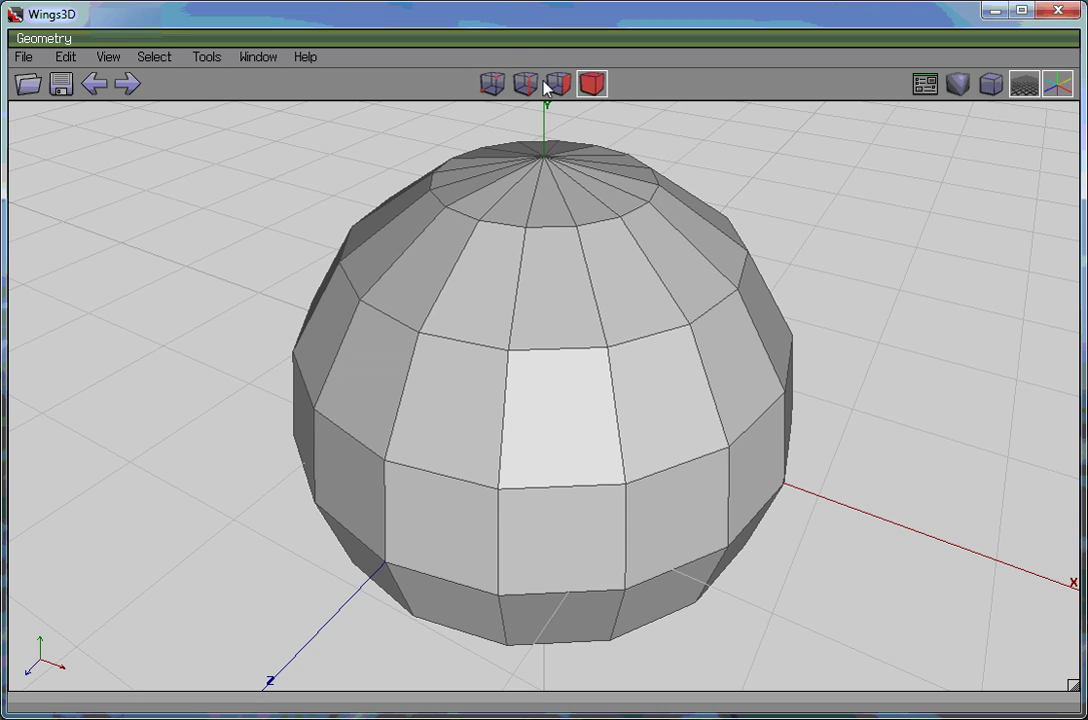
pyautogui.click(661, 356)
pyautogui.rightClick(790, 128)
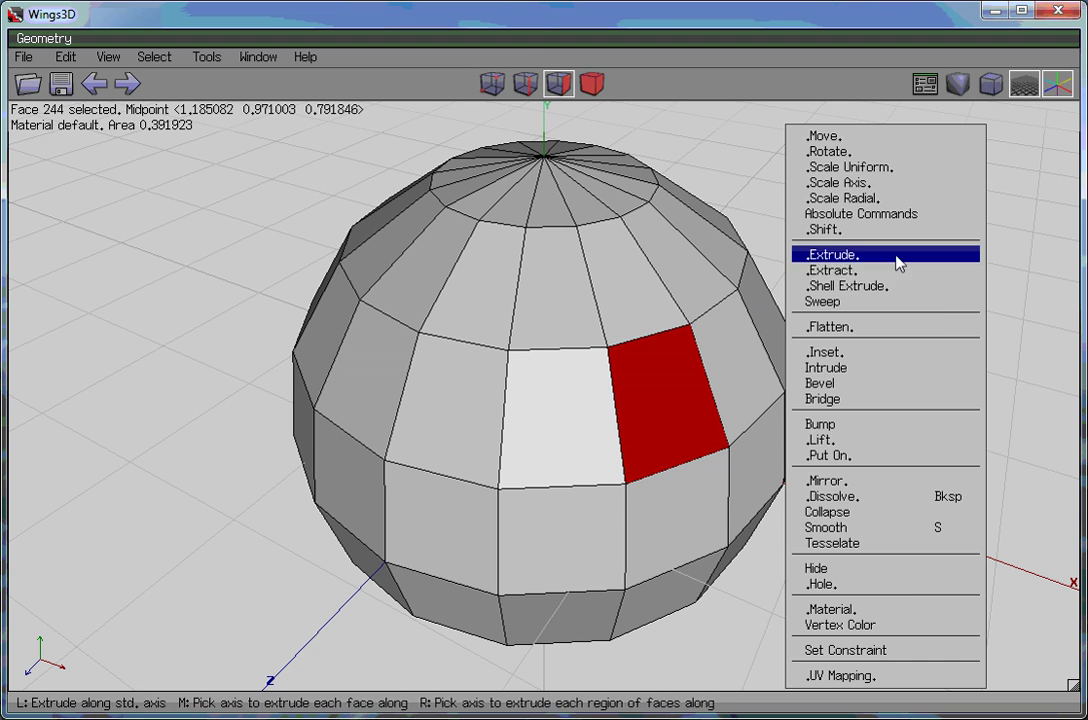
pyautogui.click(822, 587)
pyautogui.middleClick(549, 381)
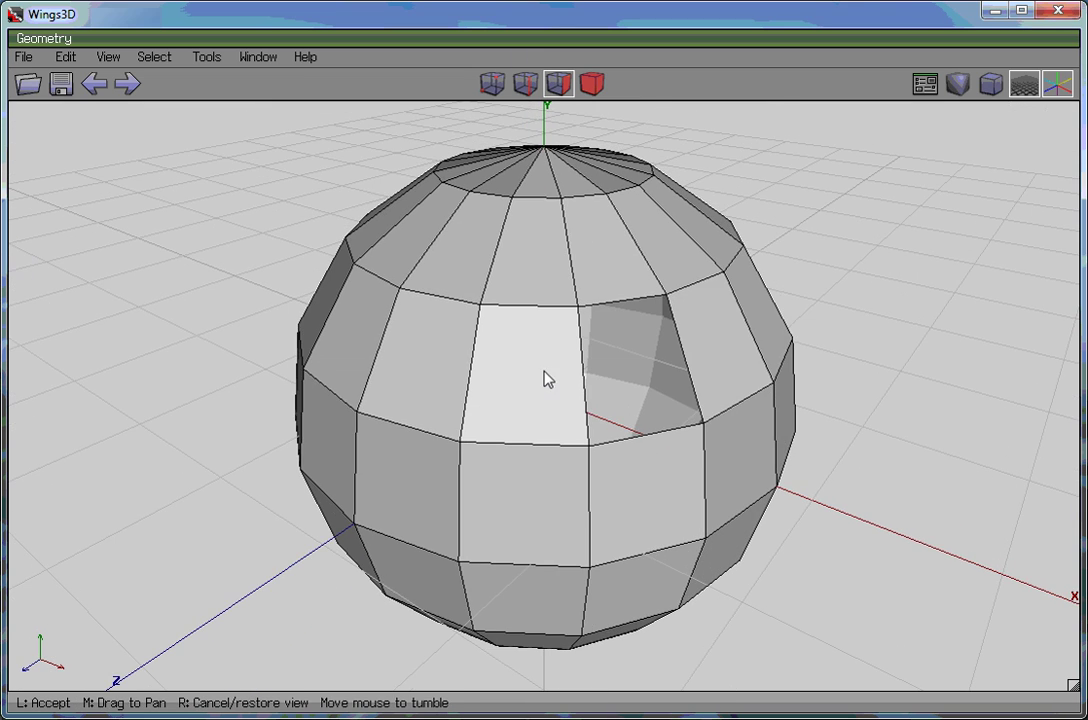
pyautogui.click(549, 381)
# Show all objects so the panel fills the hole in the sphere.
pyautogui.click(154, 57)
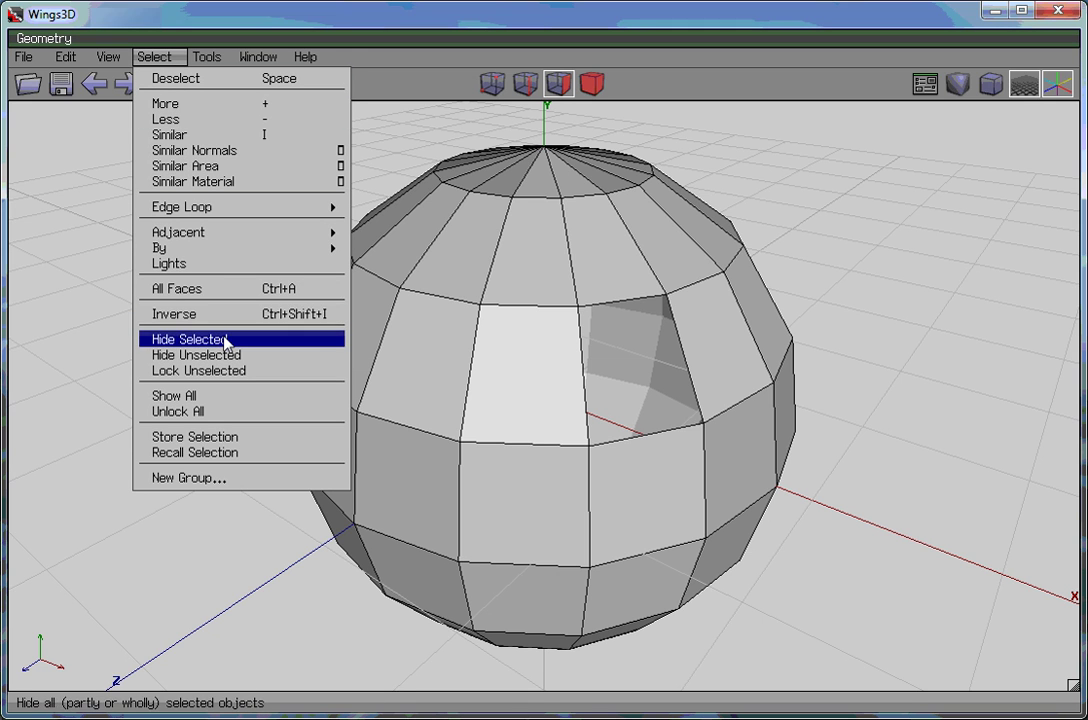
pyautogui.click(200, 396)
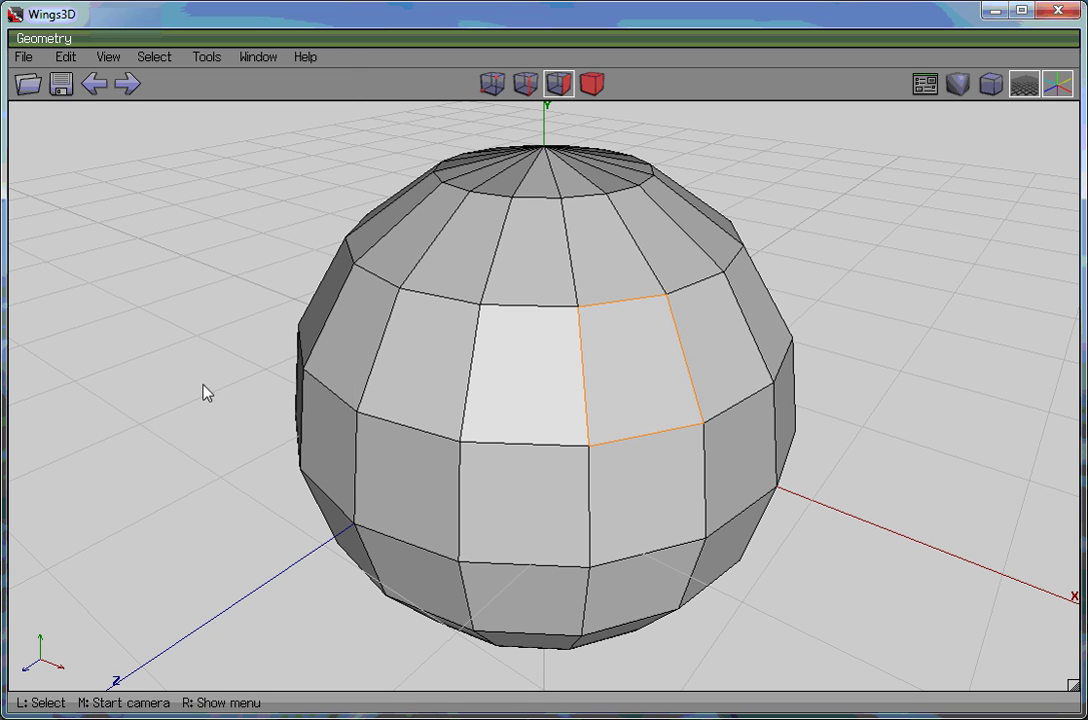
pyautogui.middleClick(546, 378)
pyautogui.click(546, 379)
pyautogui.middleClick(945, 221)
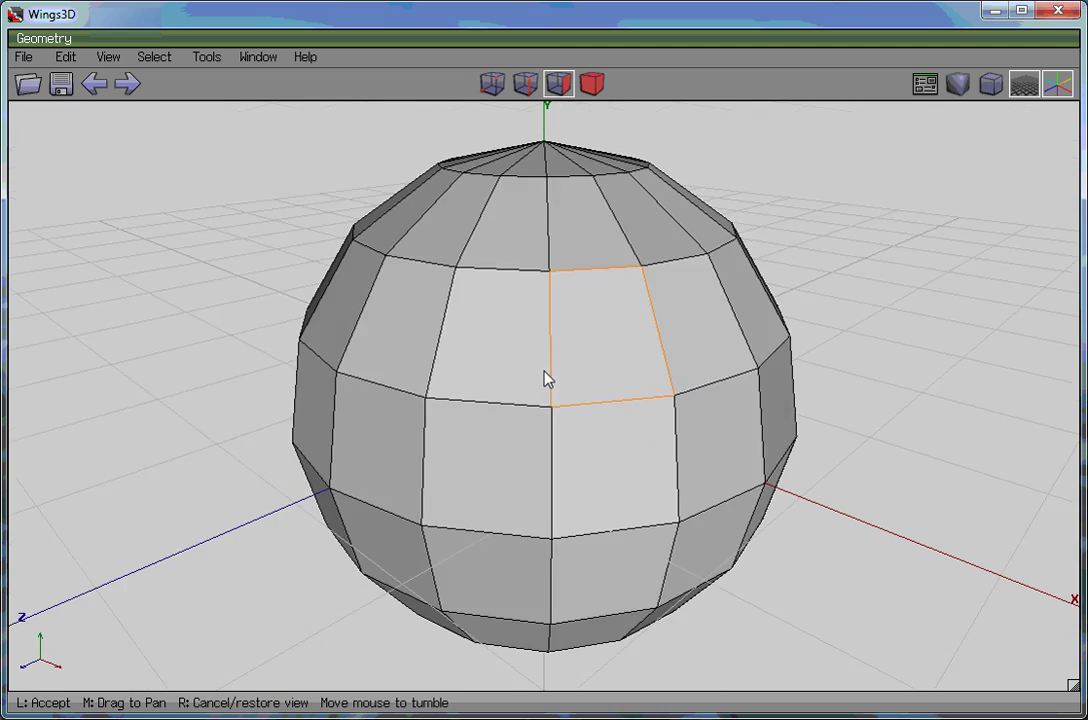
pyautogui.click(549, 377)
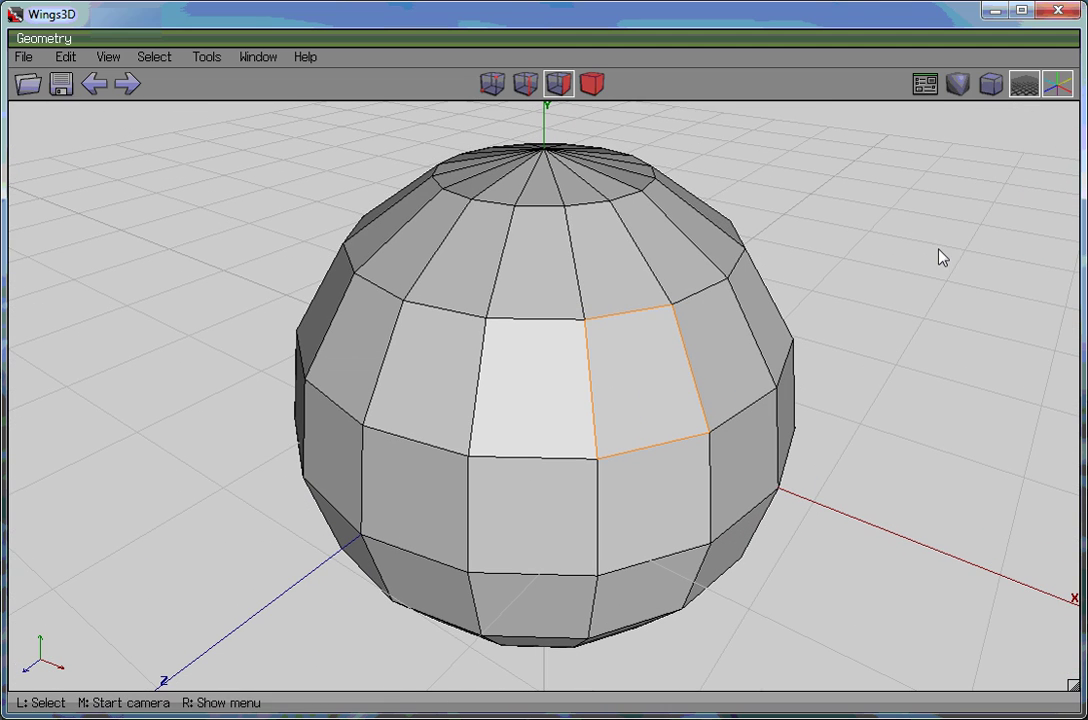
# Preview the sphere and panel with smooth shading and return to flat shading.
pyautogui.click(960, 86)
pyautogui.middleClick(753, 250)
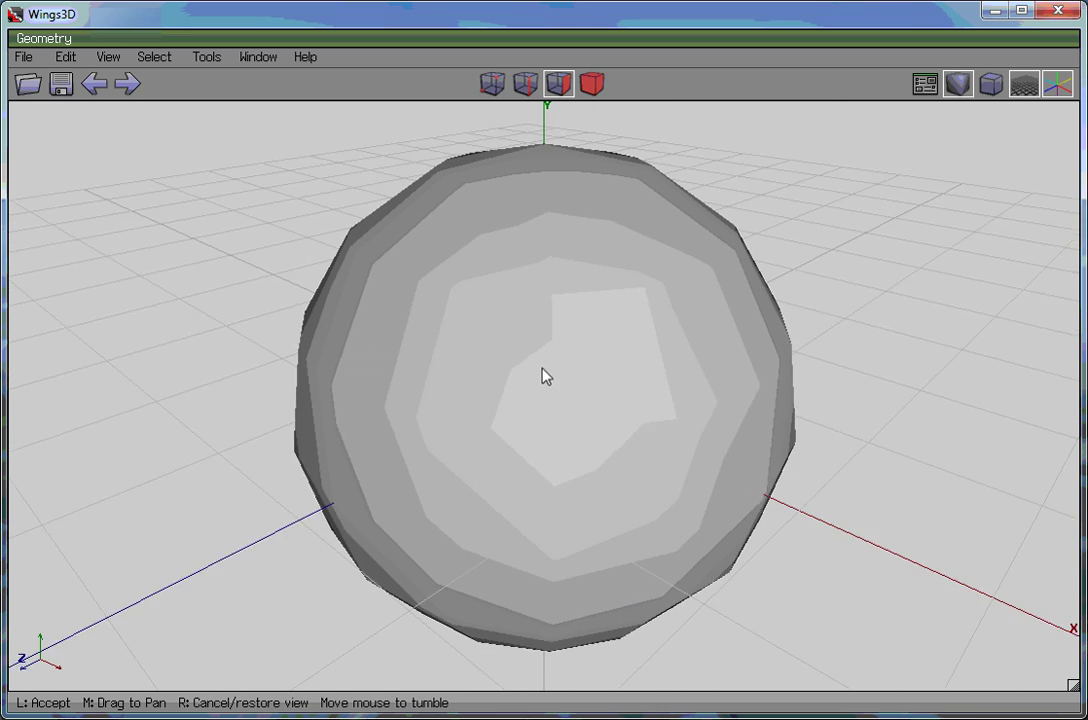
pyautogui.click(754, 256)
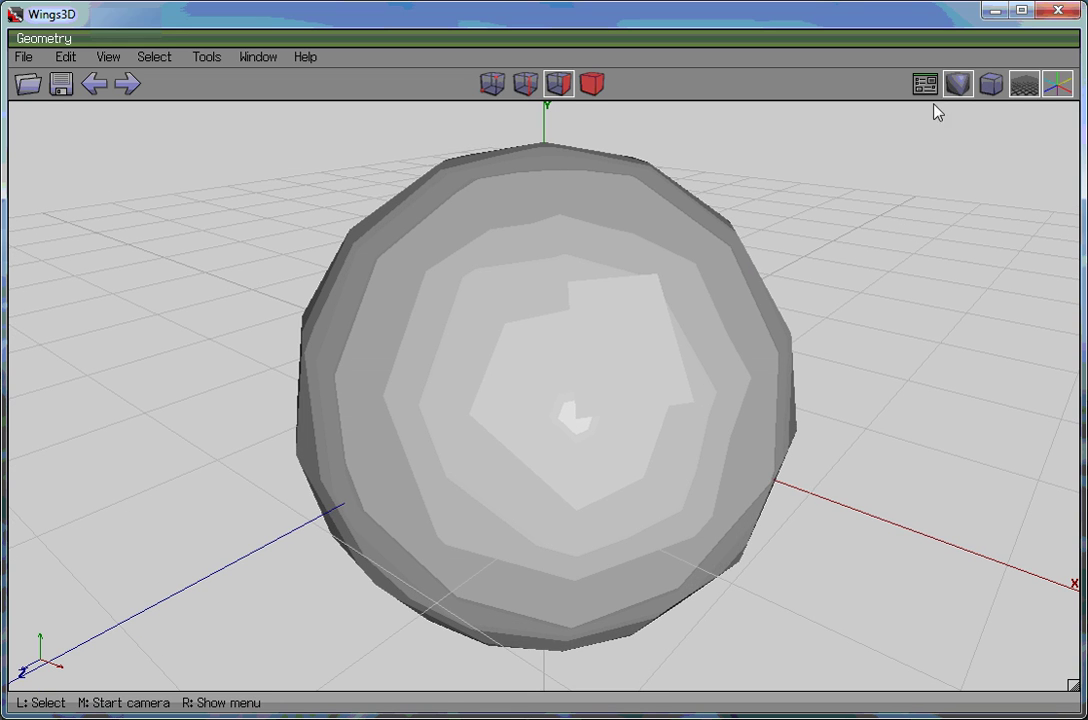
pyautogui.click(958, 84)
# Remove the panel covering the sphere's opening and make a hole in the adjacent face of the same row.
pyautogui.click(592, 83)
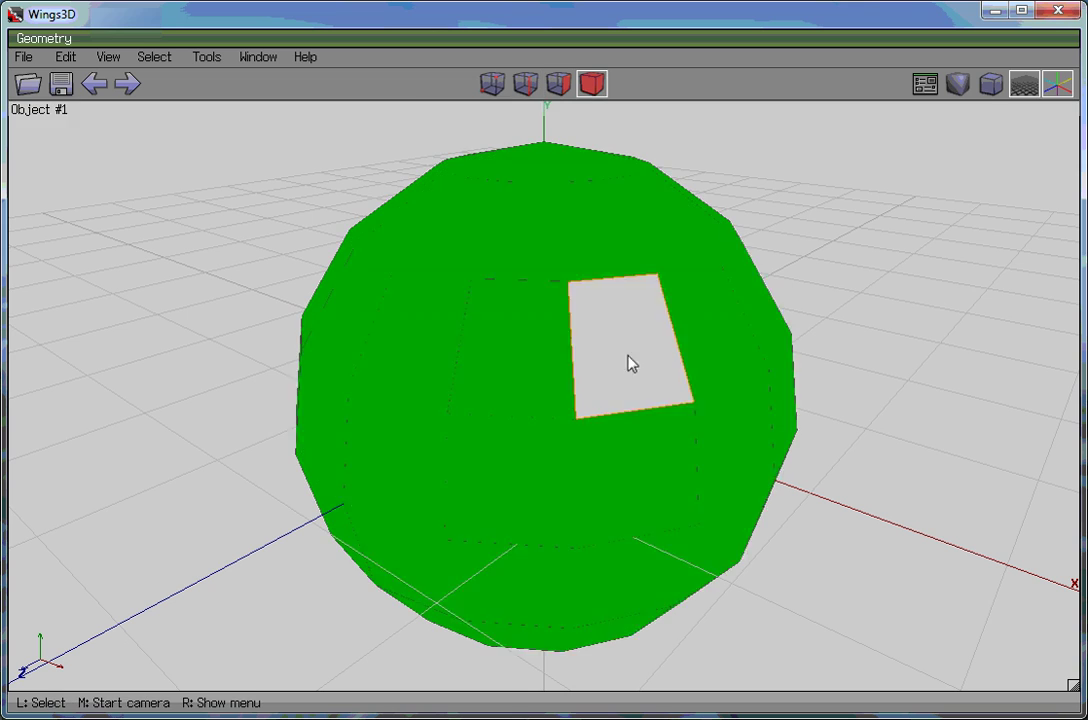
pyautogui.click(558, 83)
pyautogui.click(532, 342)
pyautogui.rightClick(912, 424)
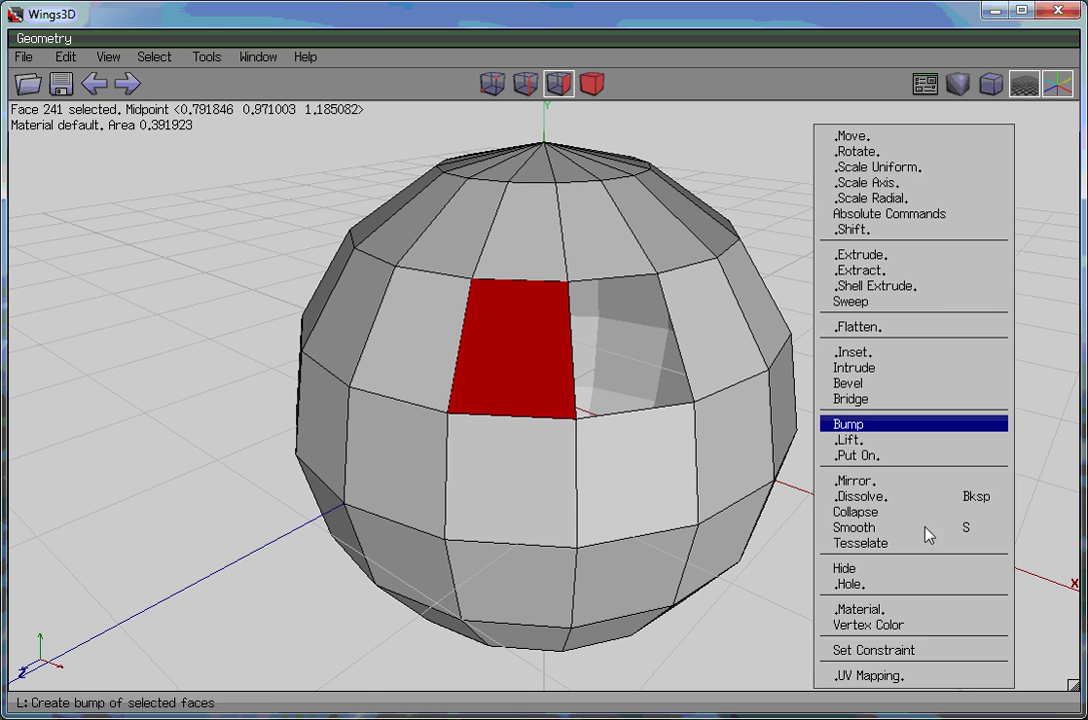
pyautogui.click(856, 585)
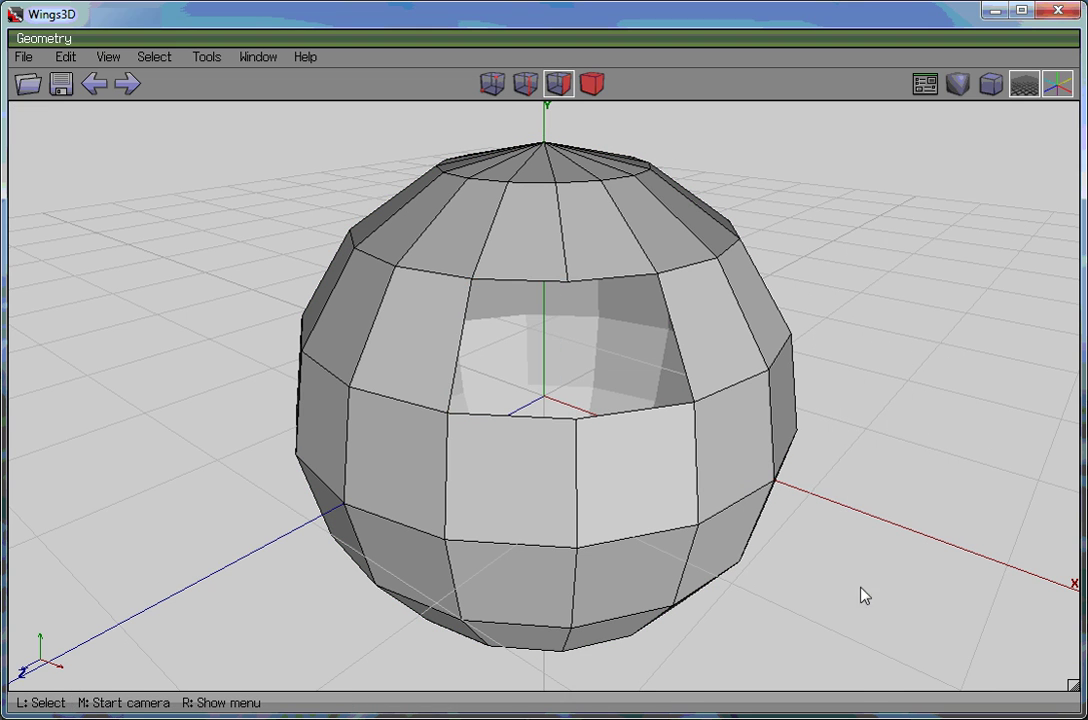
# Fill the widened opening in the sphere with a single face.
pyautogui.click(540, 235)
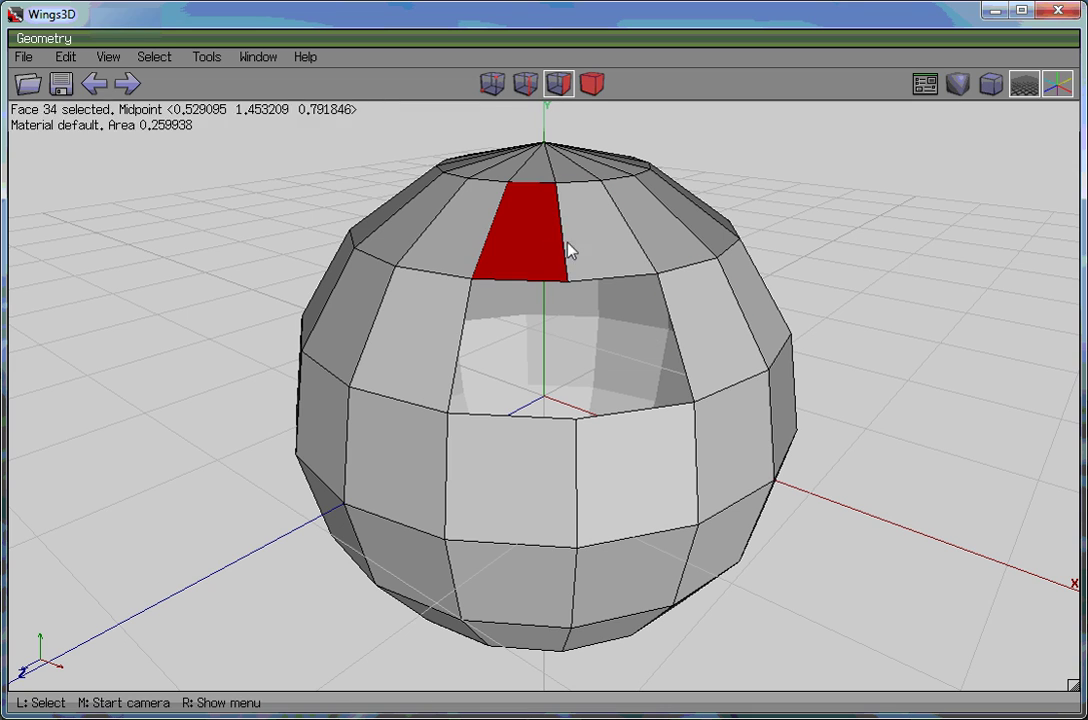
pyautogui.click(605, 225)
pyautogui.rightClick(850, 475)
pyautogui.click(918, 572)
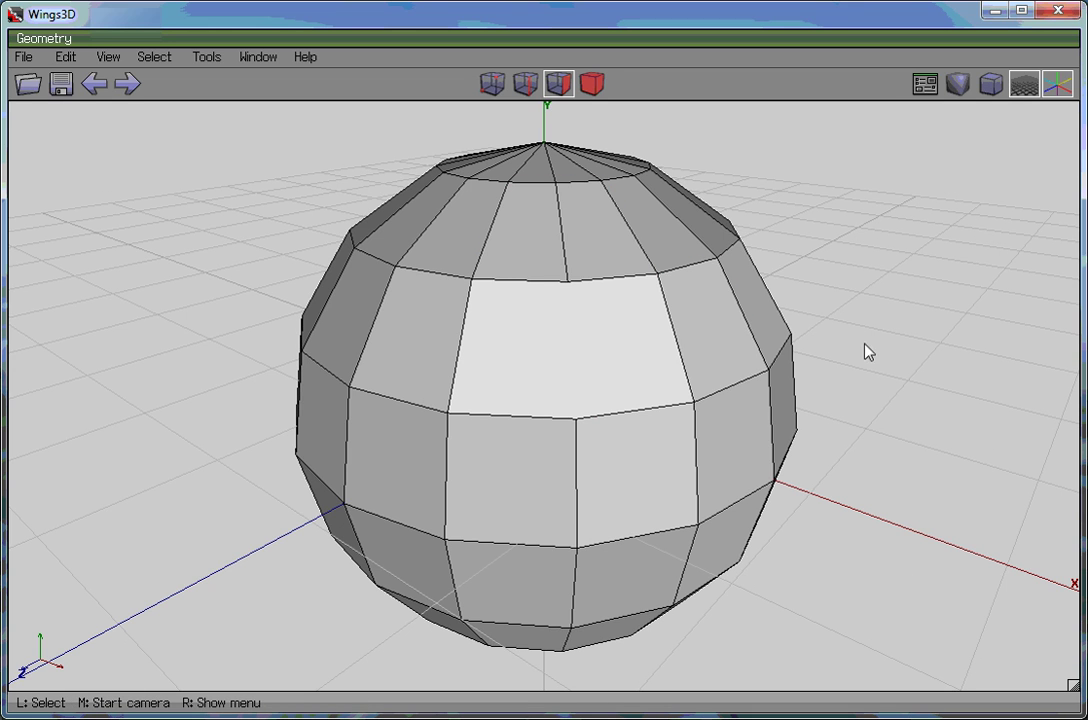
# Connect the upper and lower middle vertices of the merged face to split it into two sphere faces.
pyautogui.click(490, 84)
pyautogui.middleClick(544, 376)
pyautogui.click(706, 390)
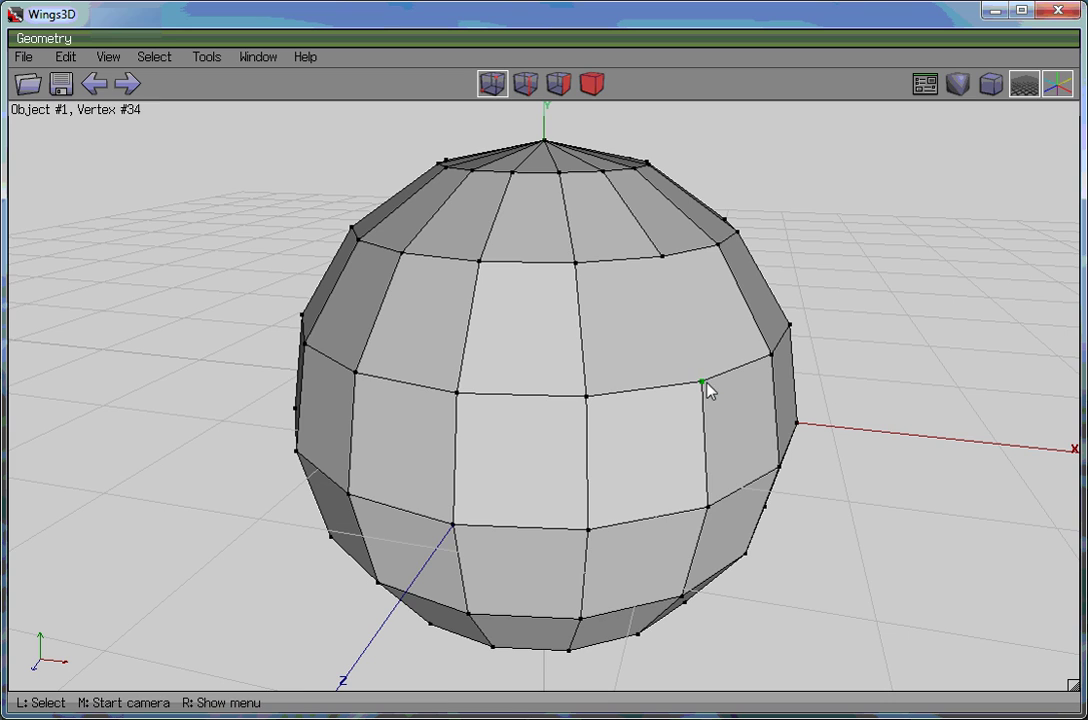
pyautogui.click(703, 382)
pyautogui.click(663, 255)
pyautogui.middleClick(668, 284)
pyautogui.click(830, 385)
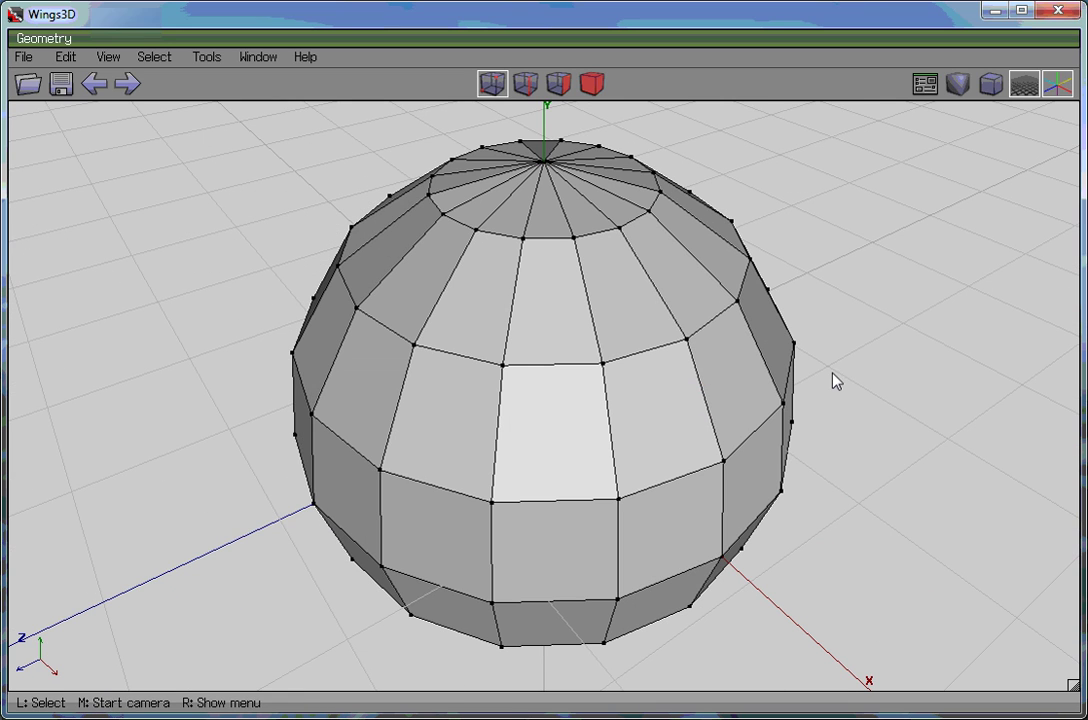
# Shell Extrude a three-by-three block of sphere faces along the region's normal as a separate piece flush with the sphere's surface.
pyautogui.click(558, 84)
pyautogui.middleClick(814, 384)
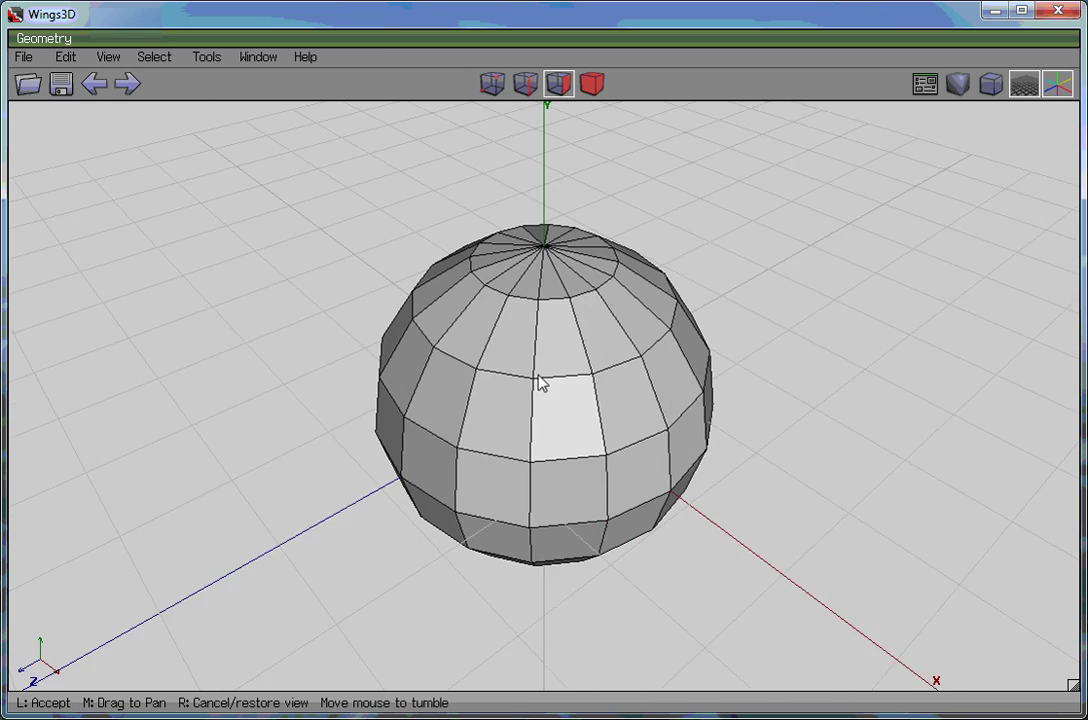
pyautogui.click(818, 392)
pyautogui.click(610, 398)
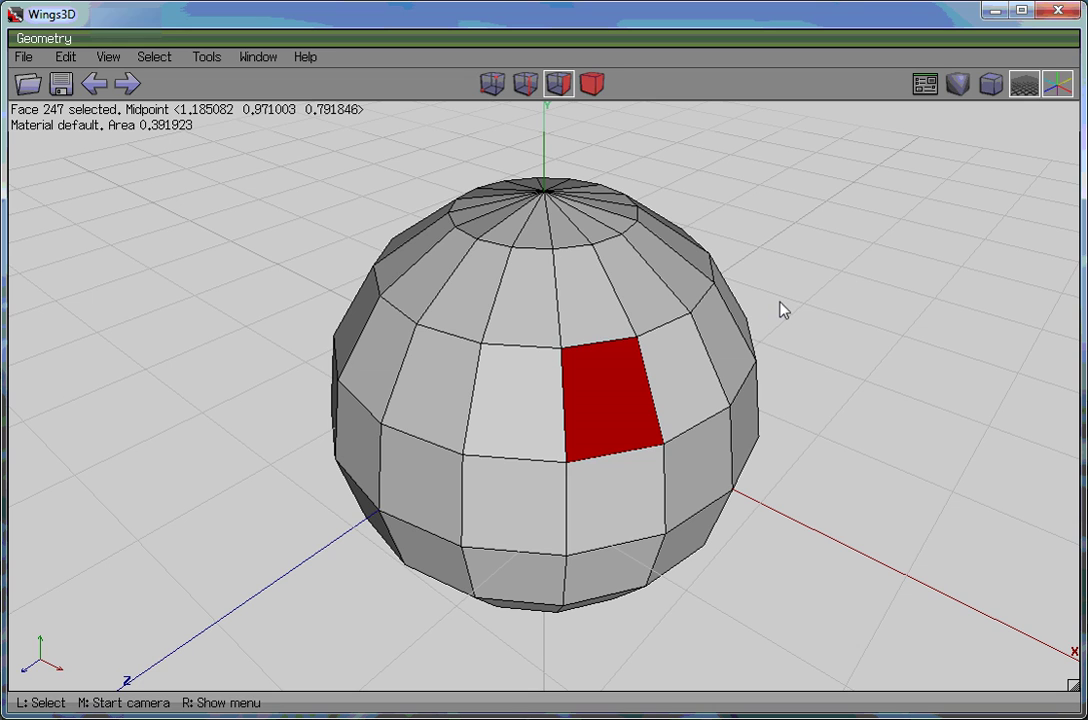
pyautogui.moveTo(539, 311)
pyautogui.mouseDown()
pyautogui.moveTo(629, 308)
pyautogui.moveTo(668, 453)
pyautogui.moveTo(534, 491)
pyautogui.mouseUp()
pyautogui.click(550, 392)
pyautogui.middleClick(546, 379)
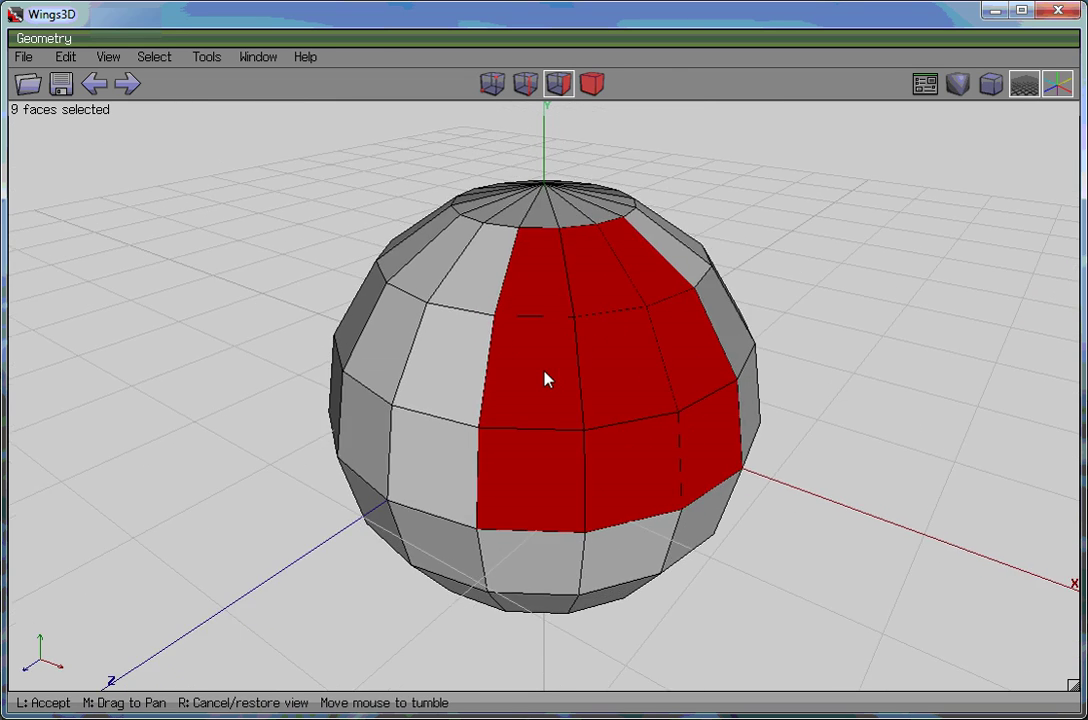
pyautogui.click(546, 379)
pyautogui.rightClick(907, 251)
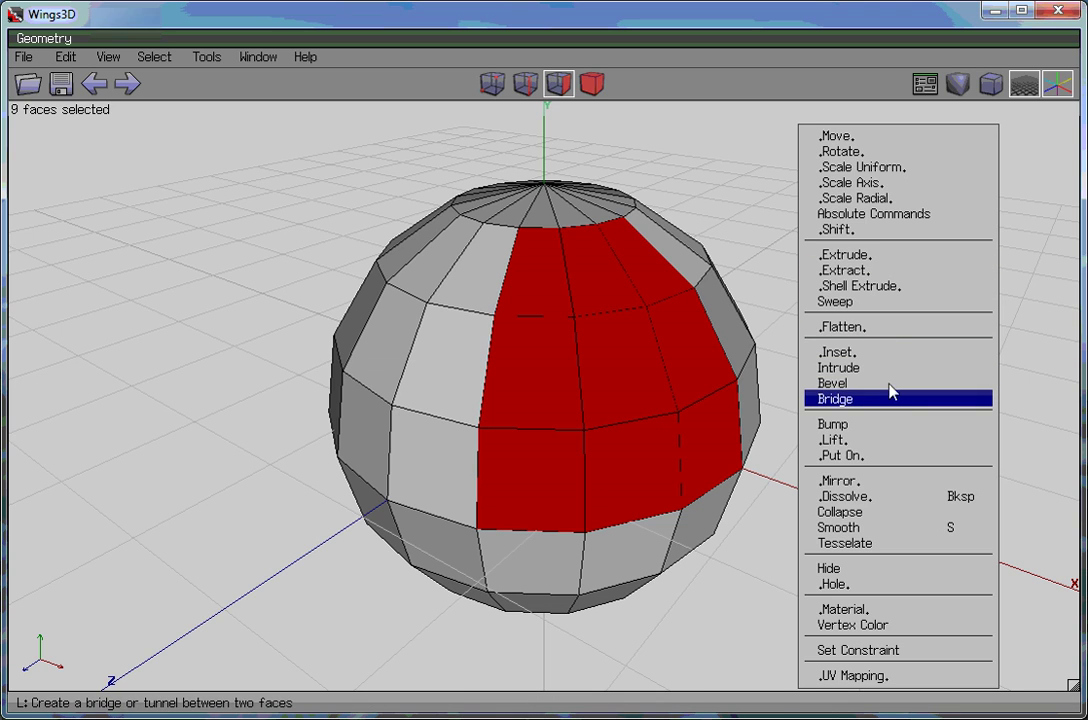
pyautogui.click(868, 292)
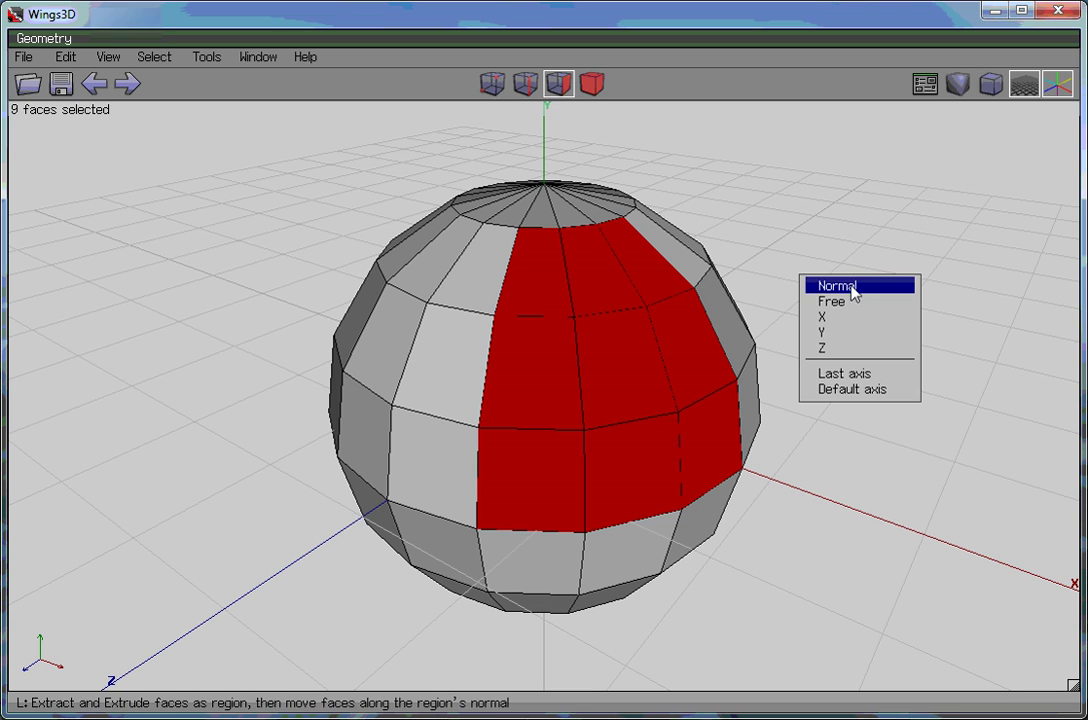
pyautogui.click(855, 291)
pyautogui.press('Tab')
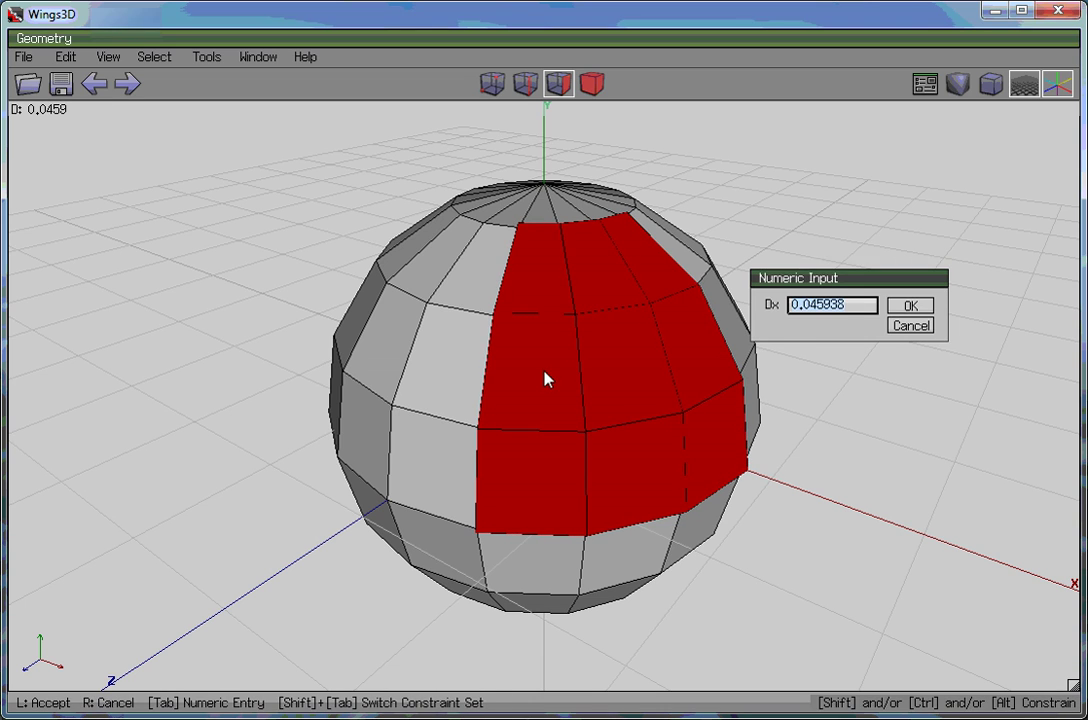
pyautogui.press('Return')
pyautogui.press('space')
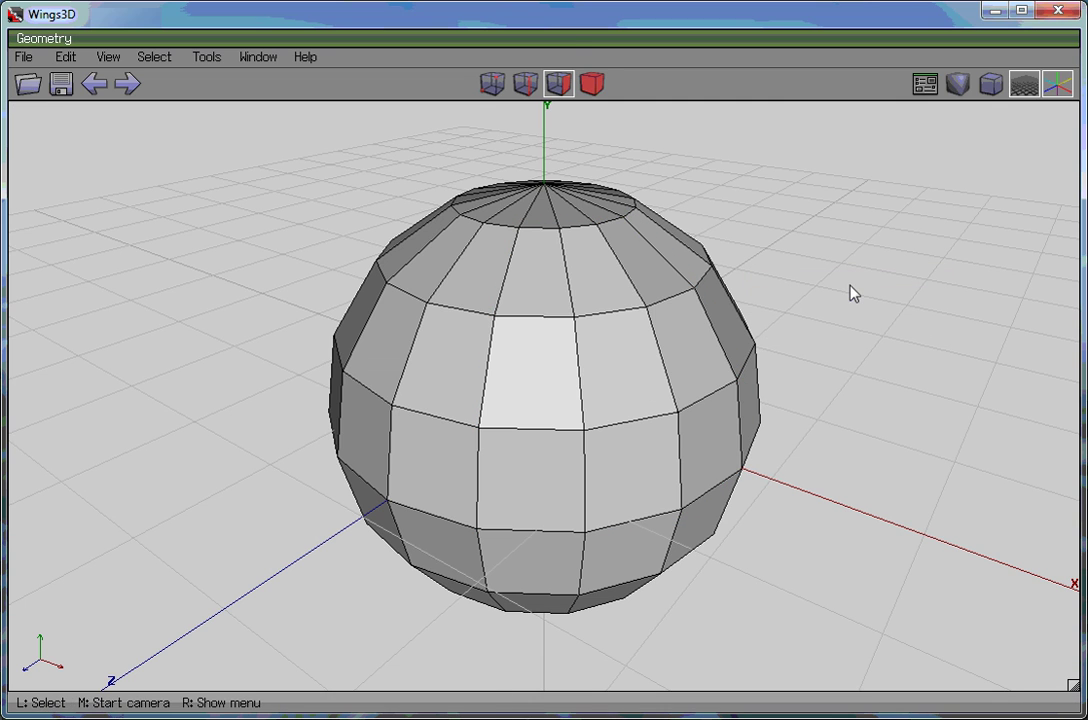
# Isolate the extracted nine-face piece by selecting it and hiding all unselected objects.
pyautogui.click(588, 84)
pyautogui.click(529, 279)
pyautogui.click(155, 57)
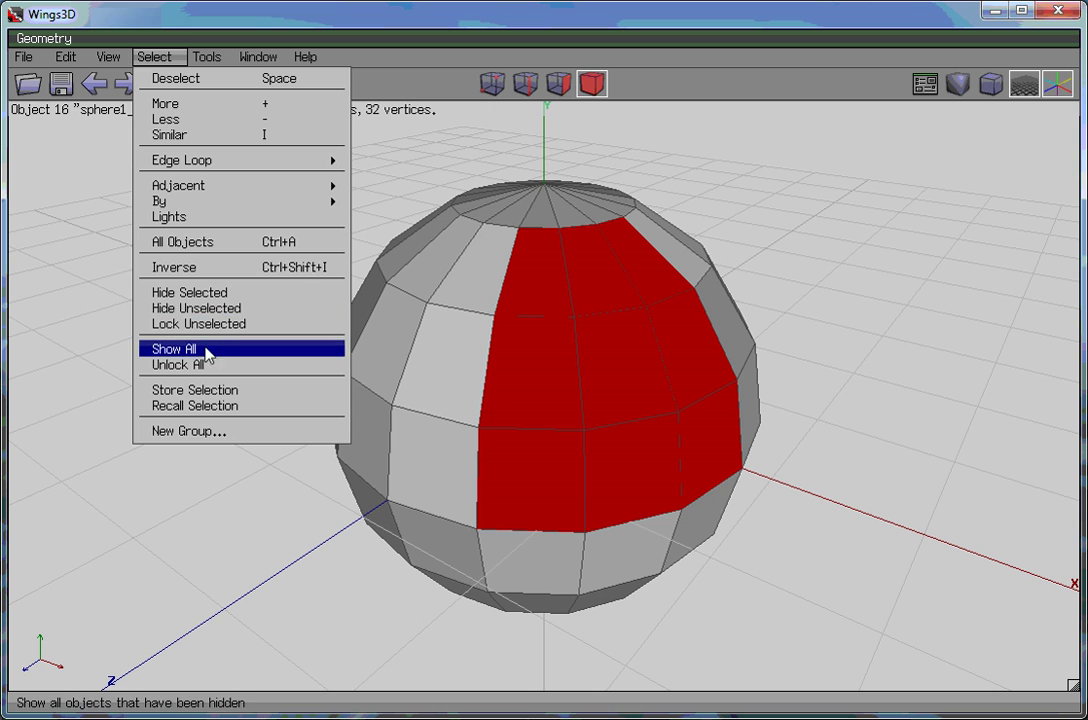
pyautogui.click(195, 308)
# Run Cleanup on the isolated nine-face piece and clear the selection.
pyautogui.middleClick(733, 274)
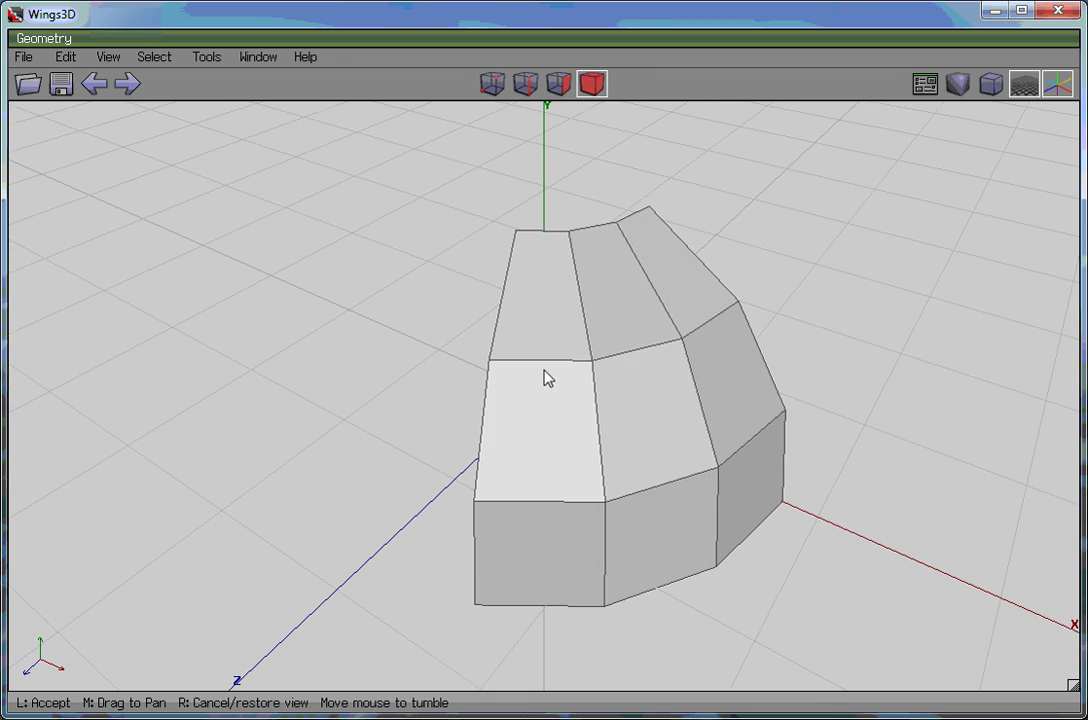
pyautogui.click(546, 378)
pyautogui.click(627, 333)
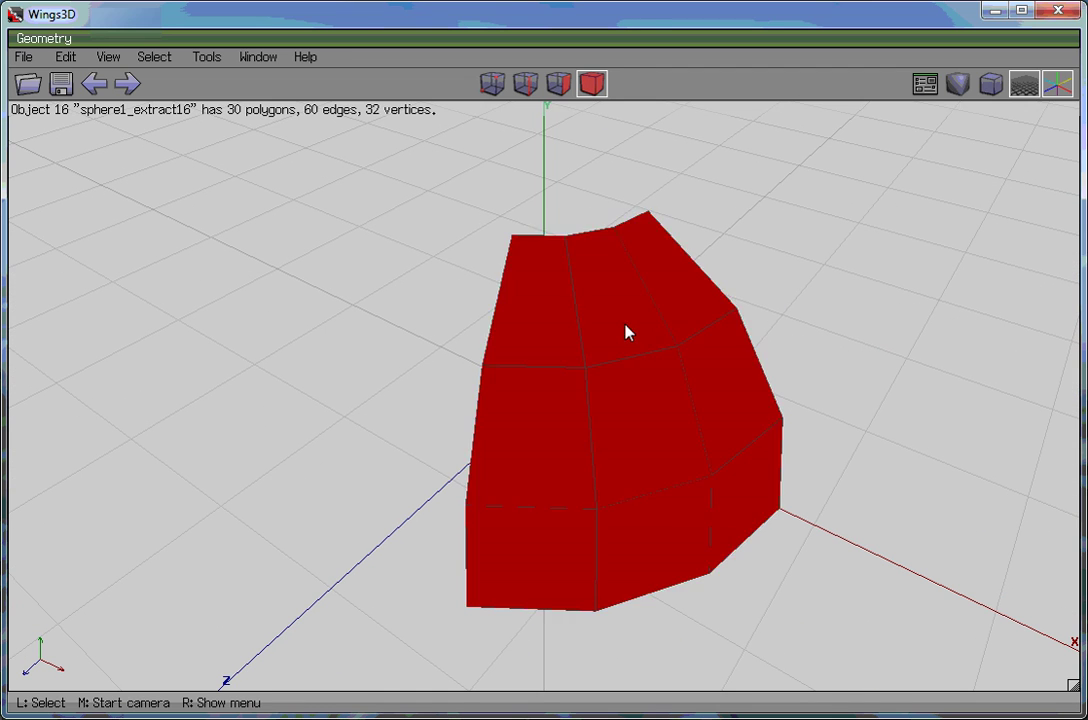
pyautogui.rightClick(772, 208)
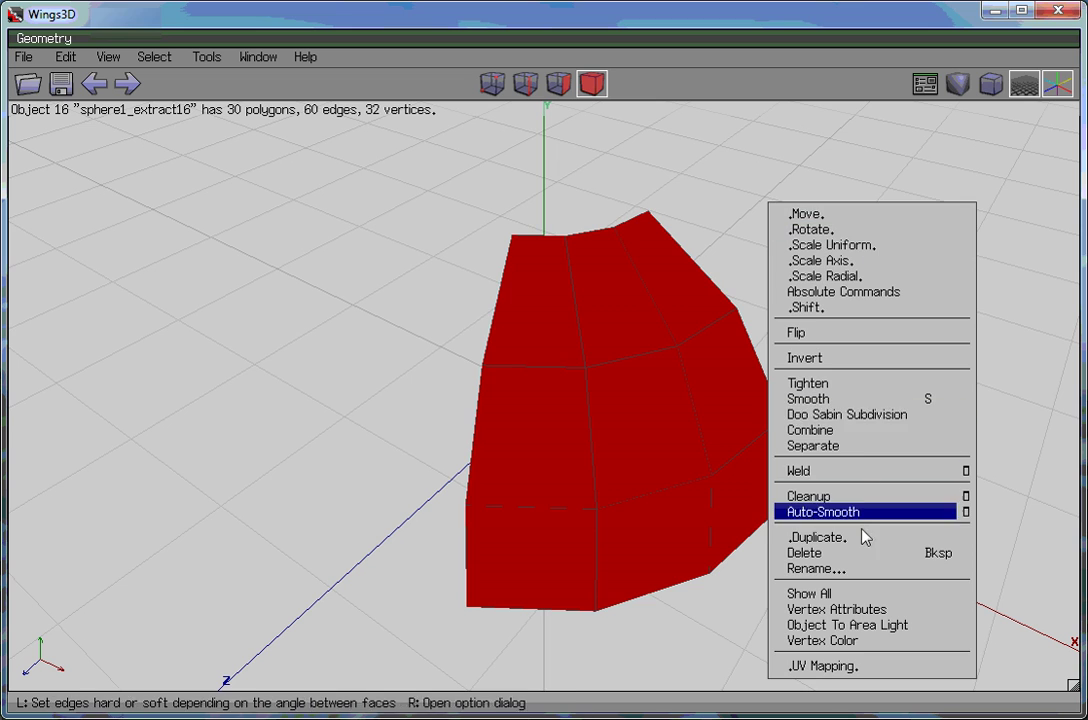
pyautogui.click(840, 498)
pyautogui.press('space')
# Extrude the middle face on the inner side of the nine-face piece by 0.01 along its normal.
pyautogui.middleClick(835, 488)
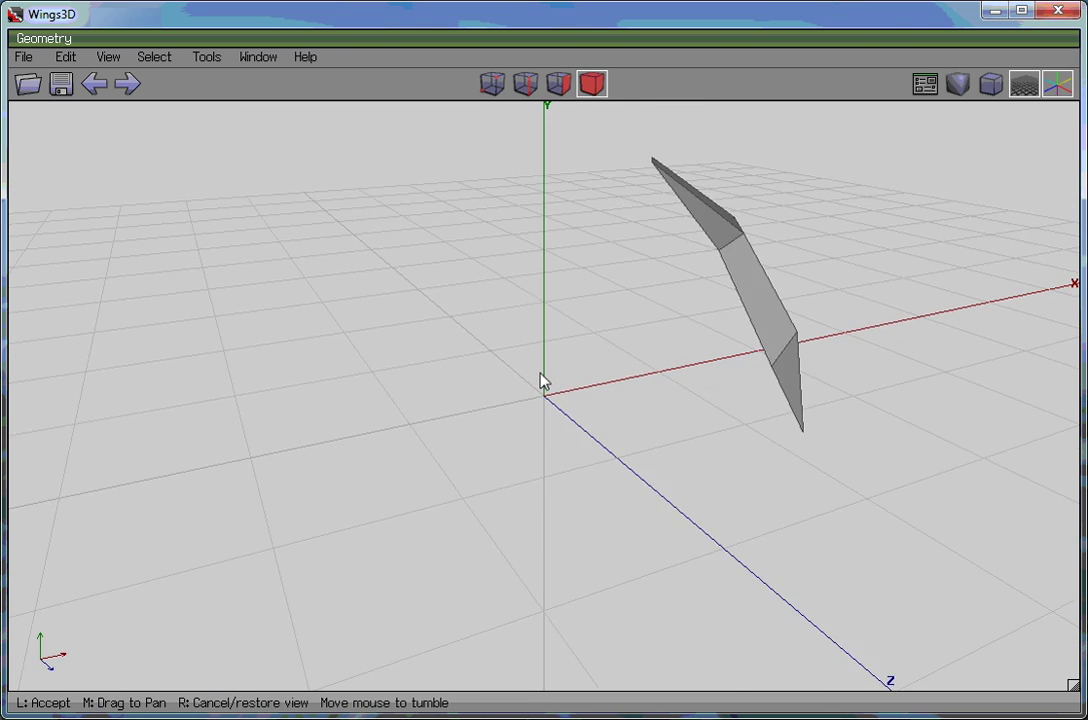
pyautogui.click(549, 380)
pyautogui.click(559, 83)
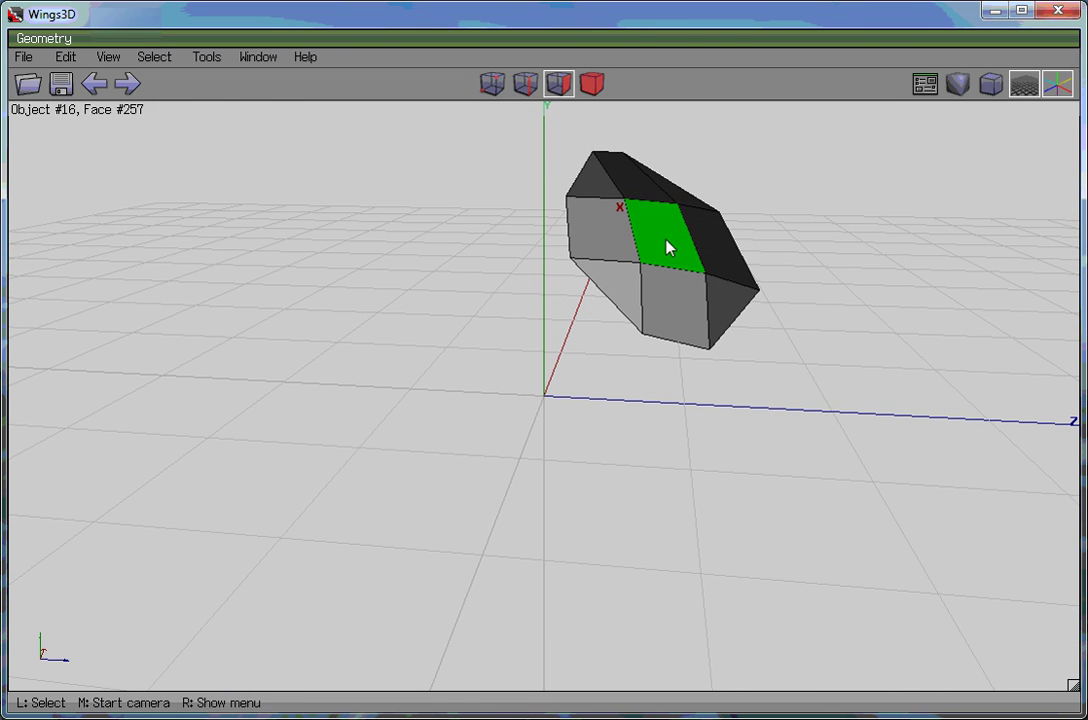
pyautogui.click(666, 240)
pyautogui.press('a')
pyautogui.middleClick(855, 243)
pyautogui.scroll(5, 545, 371)
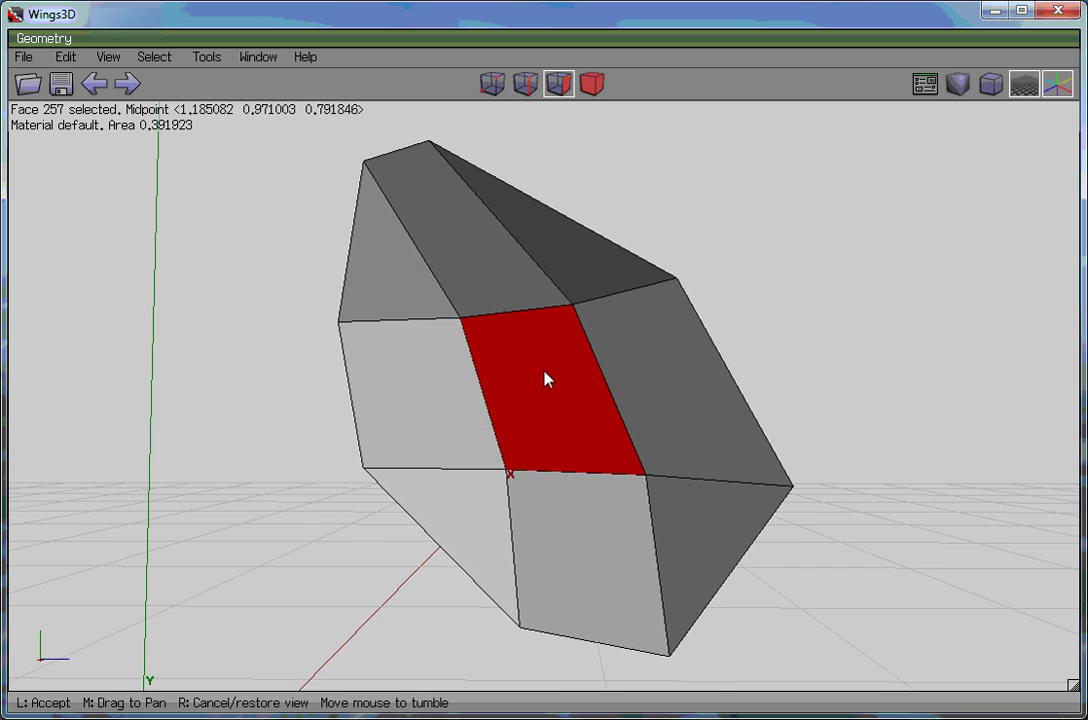
pyautogui.scroll(4, 545, 371)
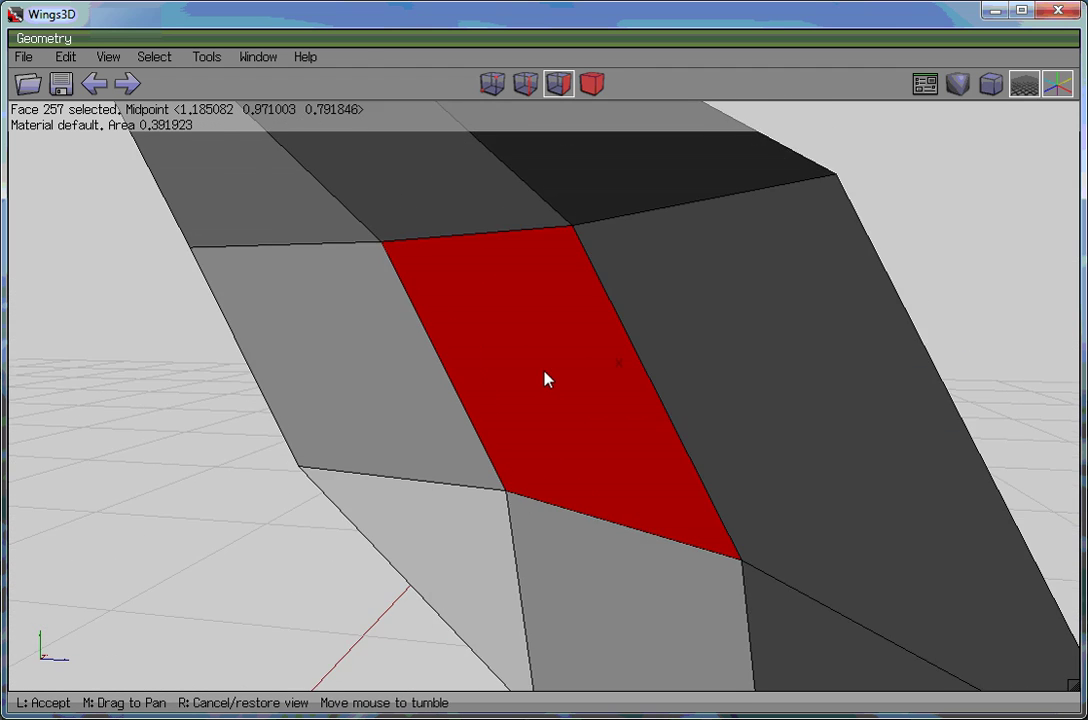
pyautogui.click(855, 240)
pyautogui.rightClick(1020, 194)
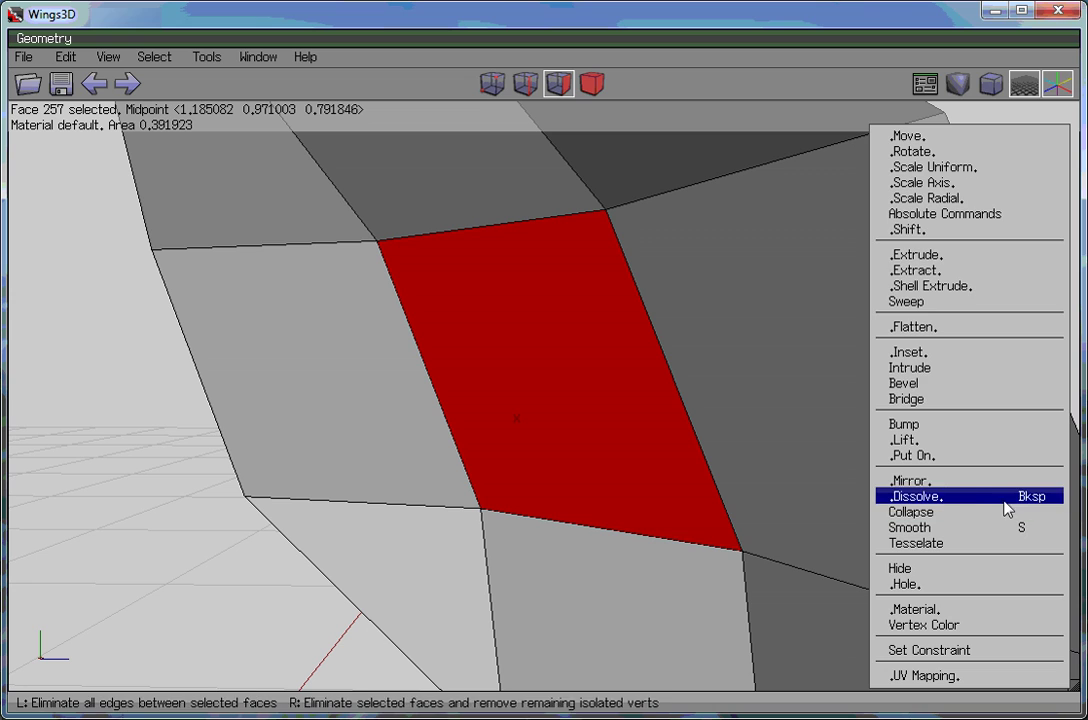
pyautogui.click(945, 256)
pyautogui.click(935, 245)
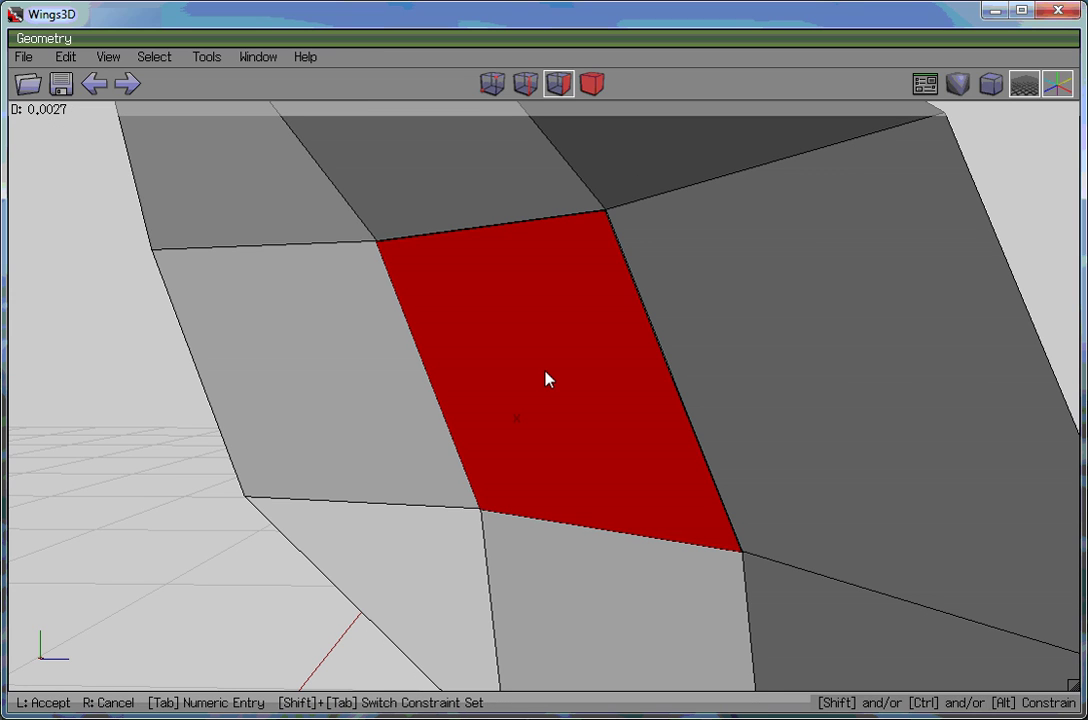
pyautogui.press('Tab')
pyautogui.write('.01')
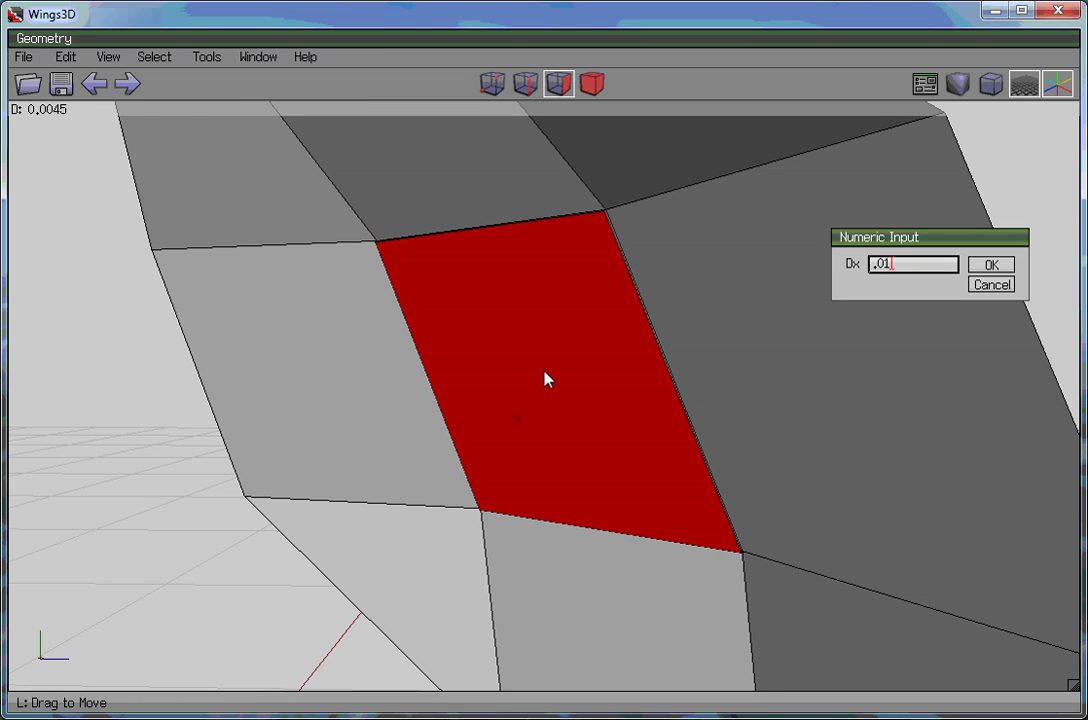
pyautogui.press('Return')
pyautogui.press('space')
# Set the hardness of the 12 edges around the extruded inner face and its side walls to Hard.
pyautogui.middleClick(933, 253)
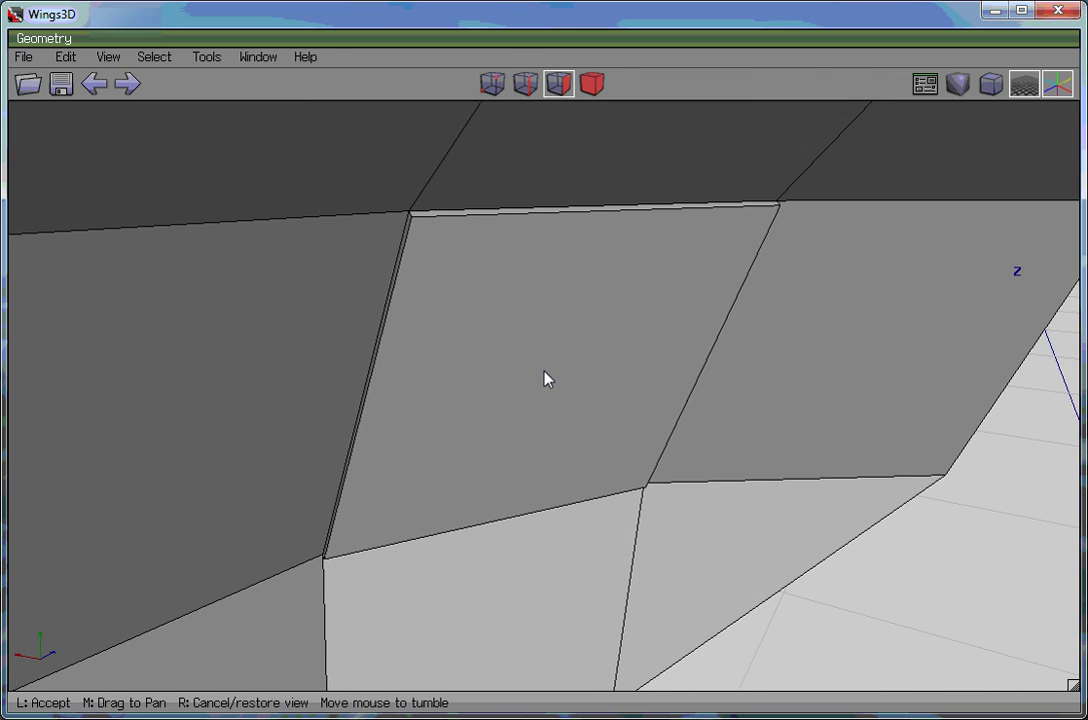
pyautogui.click(548, 377)
pyautogui.click(592, 358)
pyautogui.press('e')
pyautogui.rightClick(948, 298)
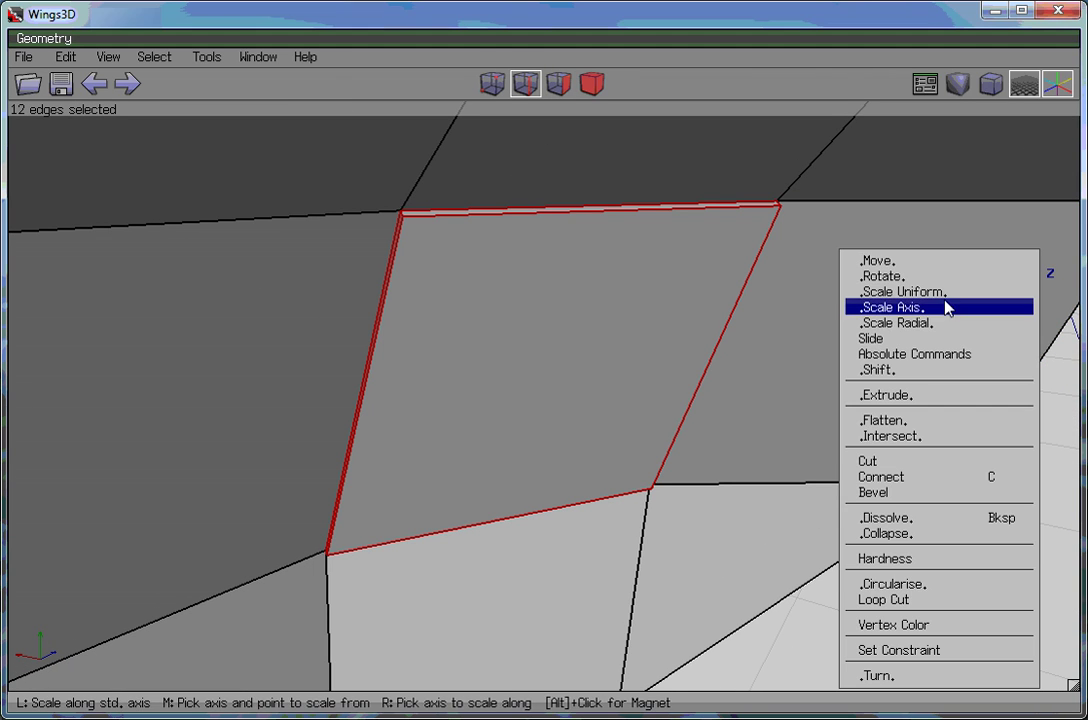
pyautogui.click(597, 208)
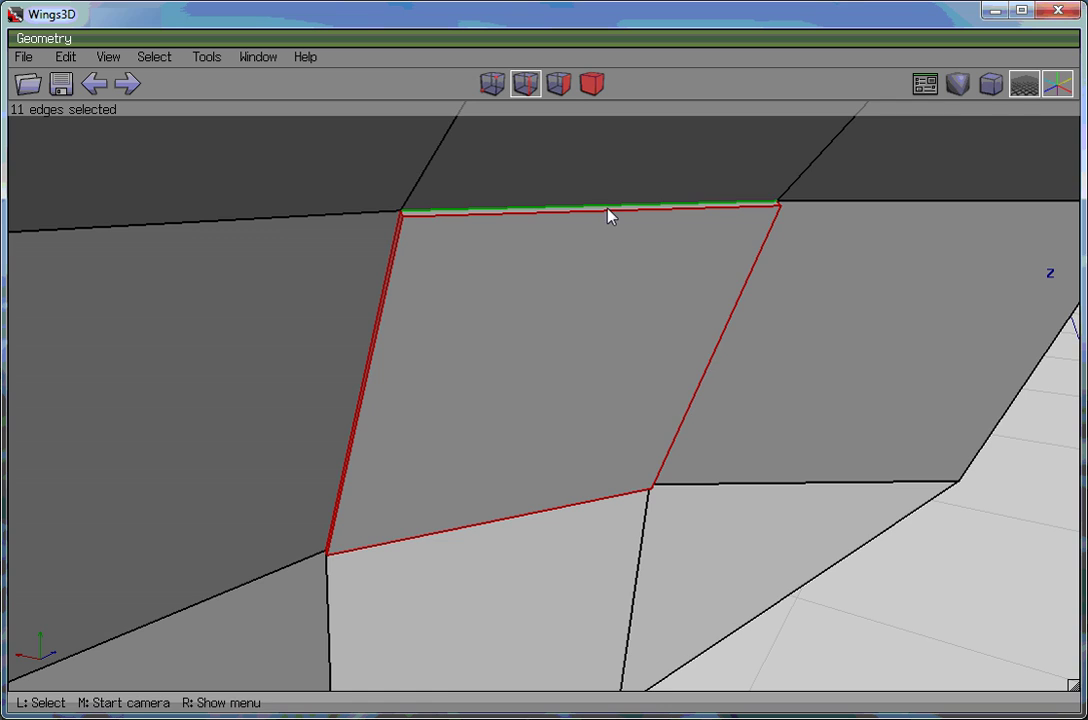
pyautogui.click(609, 212)
pyautogui.middleClick(782, 318)
pyautogui.click(857, 302)
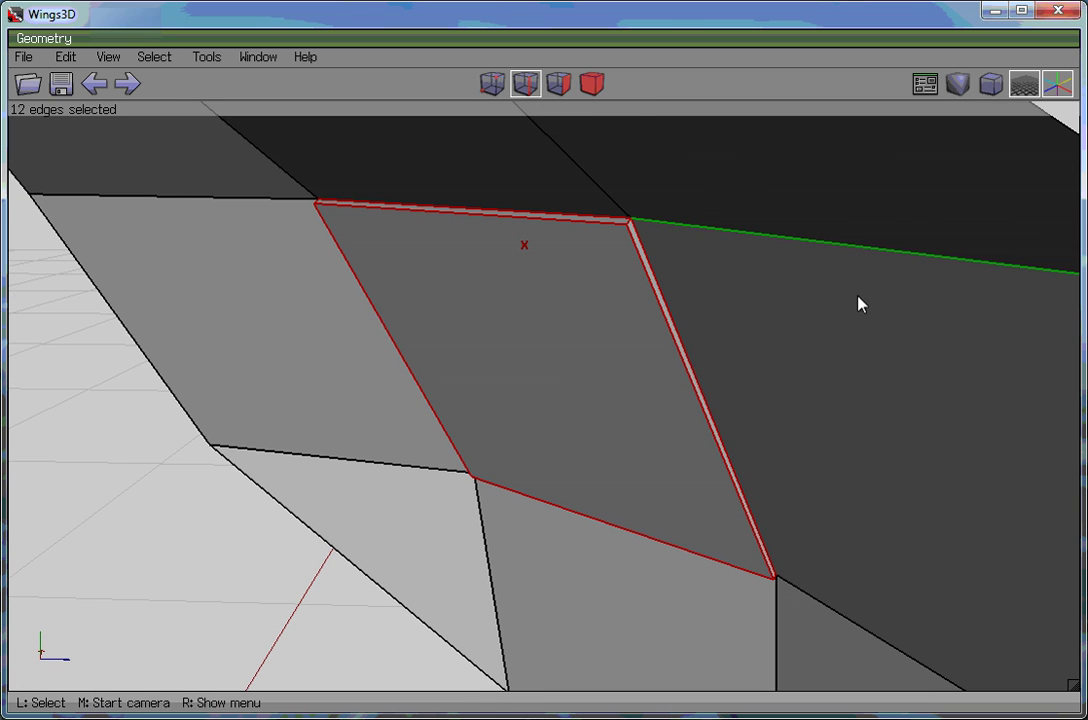
pyautogui.rightClick(855, 299)
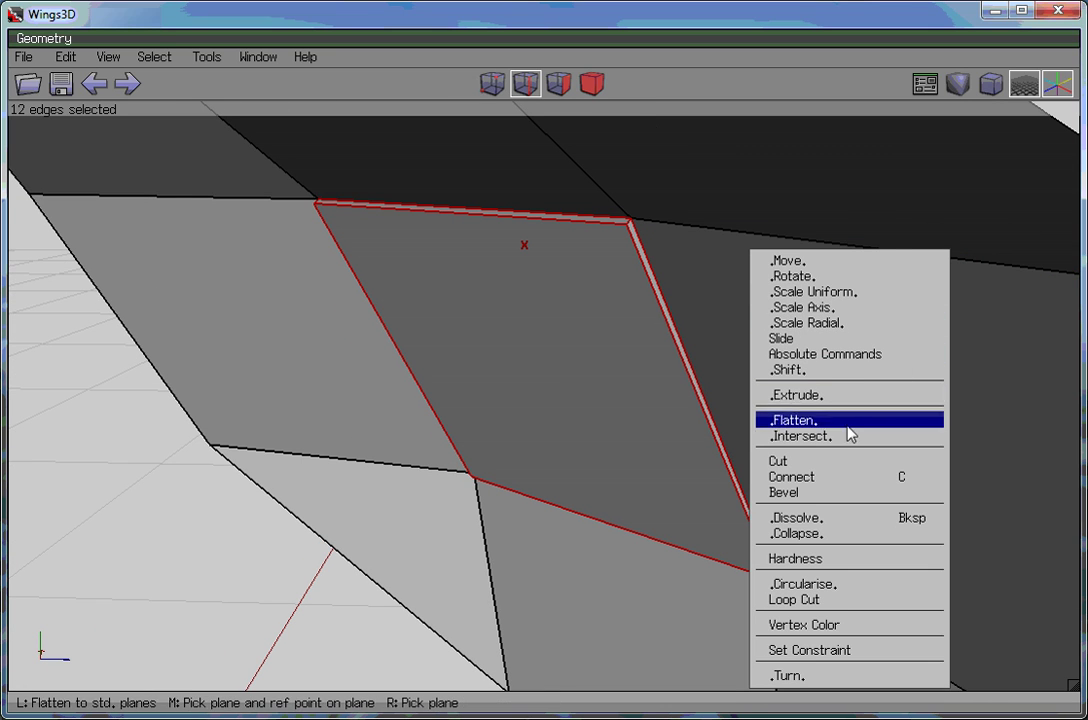
pyautogui.click(840, 559)
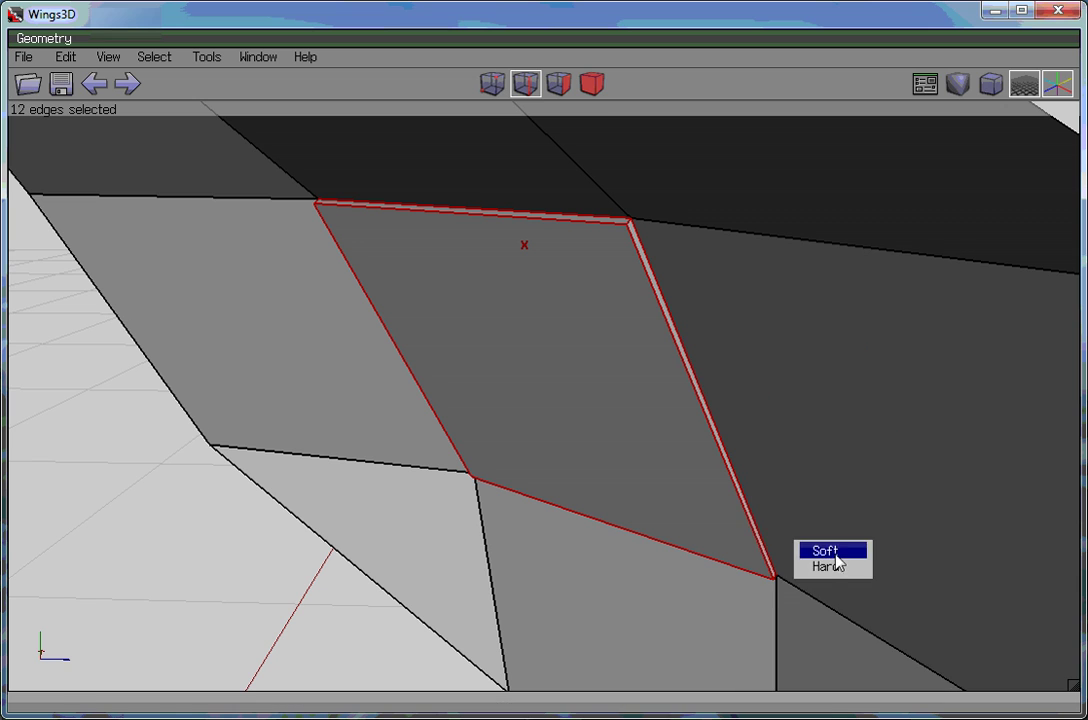
pyautogui.click(840, 564)
# Examine the middle panel's hard edges from the outer side and edge-on.
pyautogui.middleClick(782, 445)
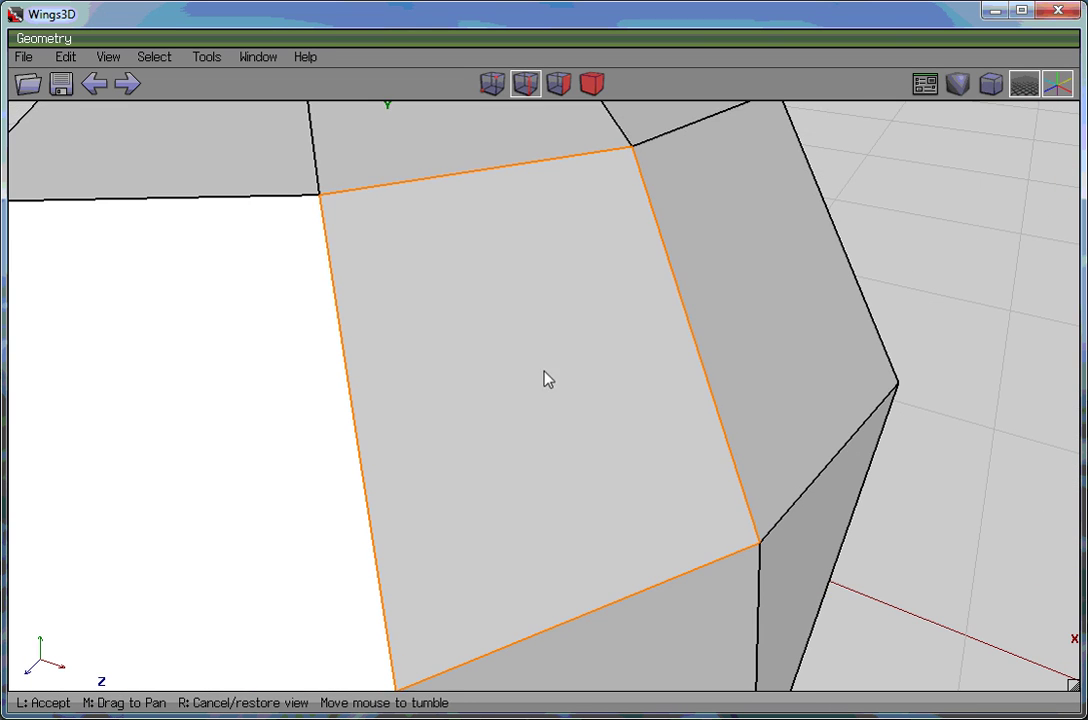
pyautogui.click(547, 376)
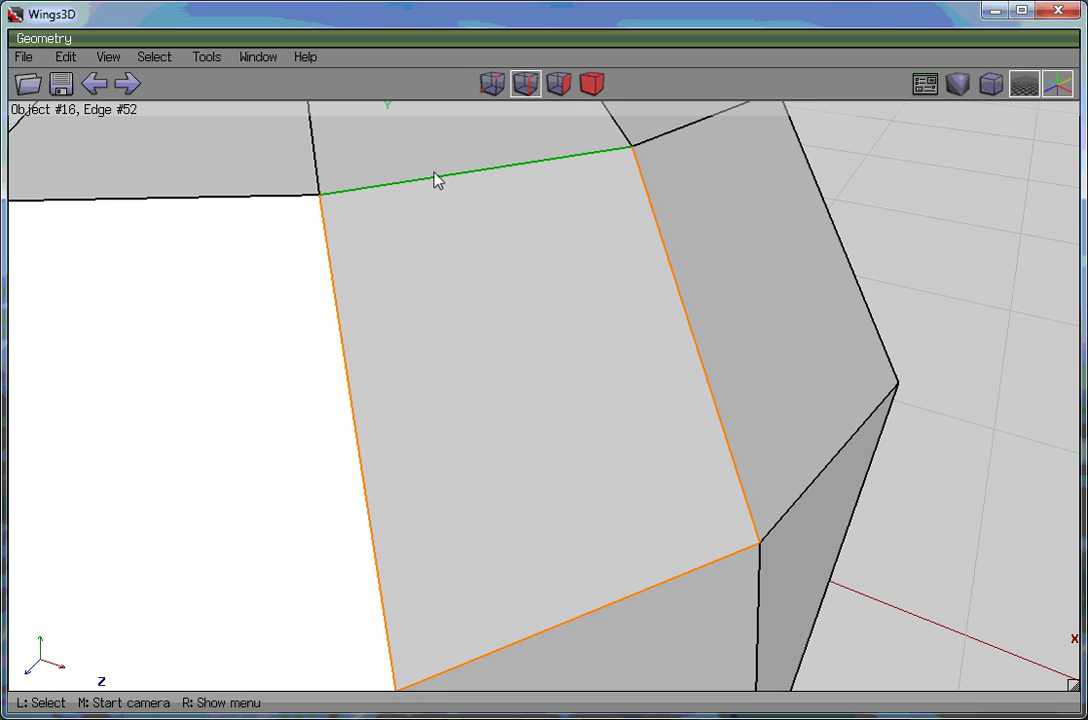
pyautogui.middleClick(879, 318)
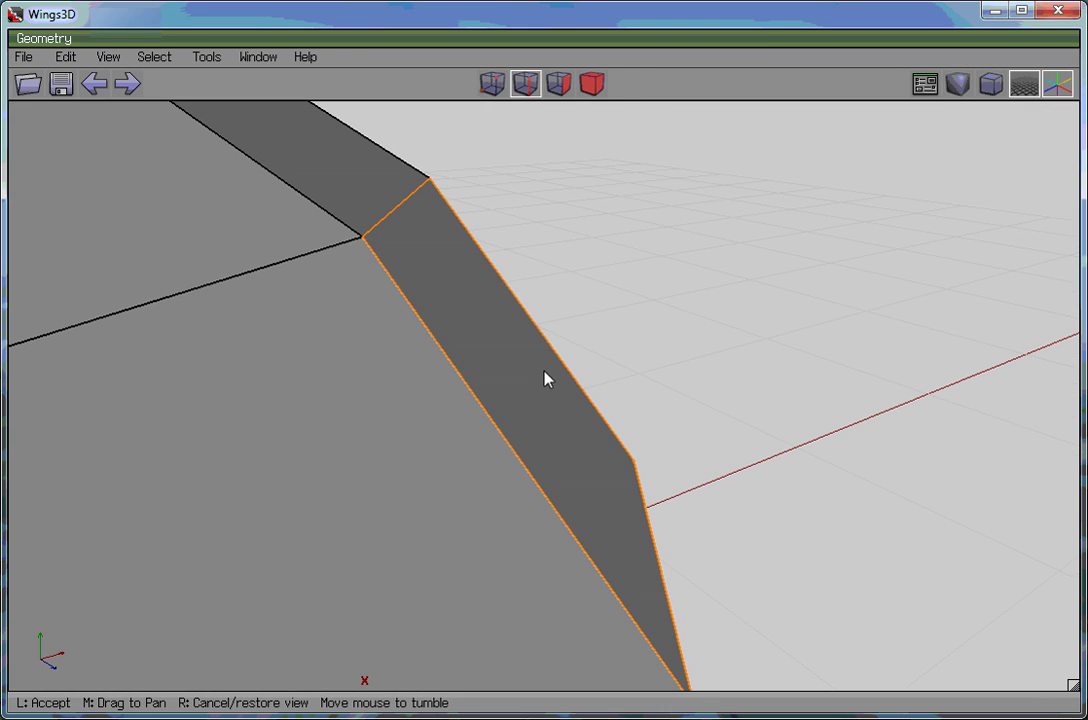
pyautogui.click(547, 376)
pyautogui.middleClick(619, 221)
pyautogui.click(427, 258)
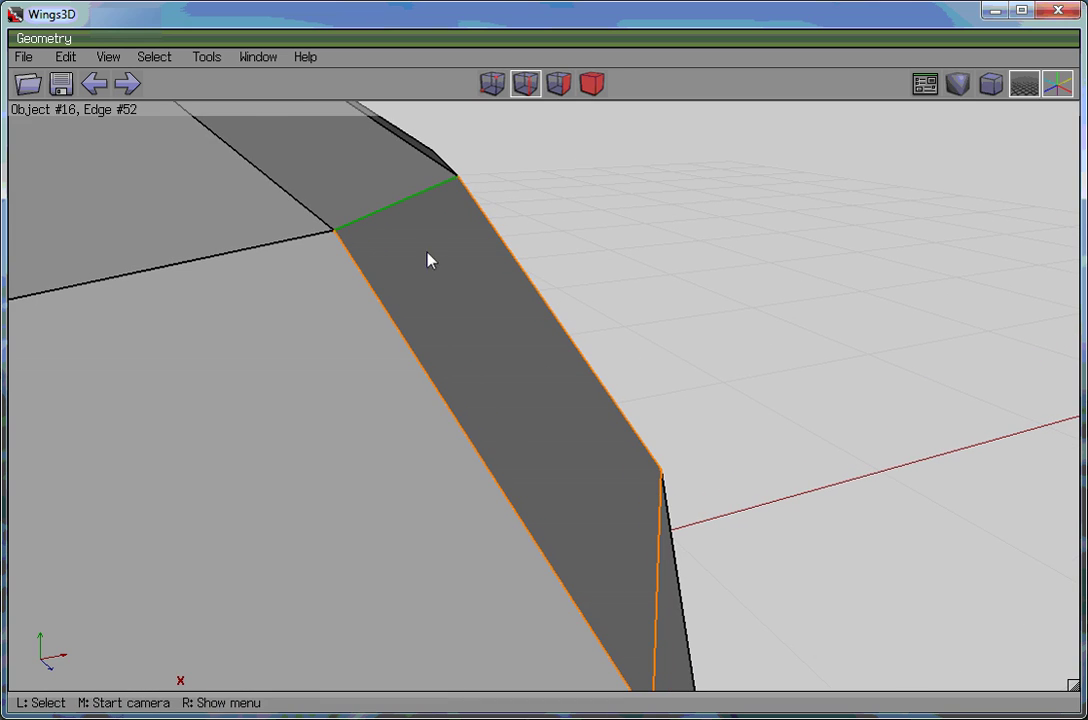
# Set the hardness of the middle face's remaining soft upper edge to Hard.
pyautogui.click(435, 233)
pyautogui.rightClick(787, 233)
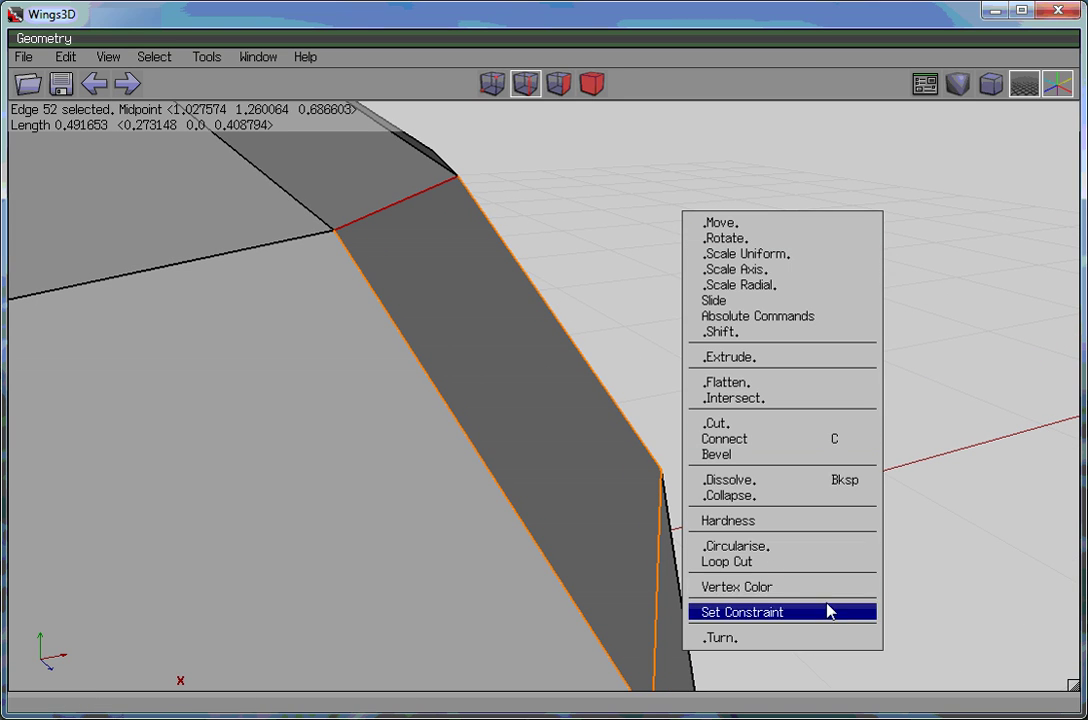
pyautogui.click(735, 519)
pyautogui.click(734, 508)
# Select the eight faces surrounding the hard-edged middle face on the outer side of the piece.
pyautogui.middleClick(738, 386)
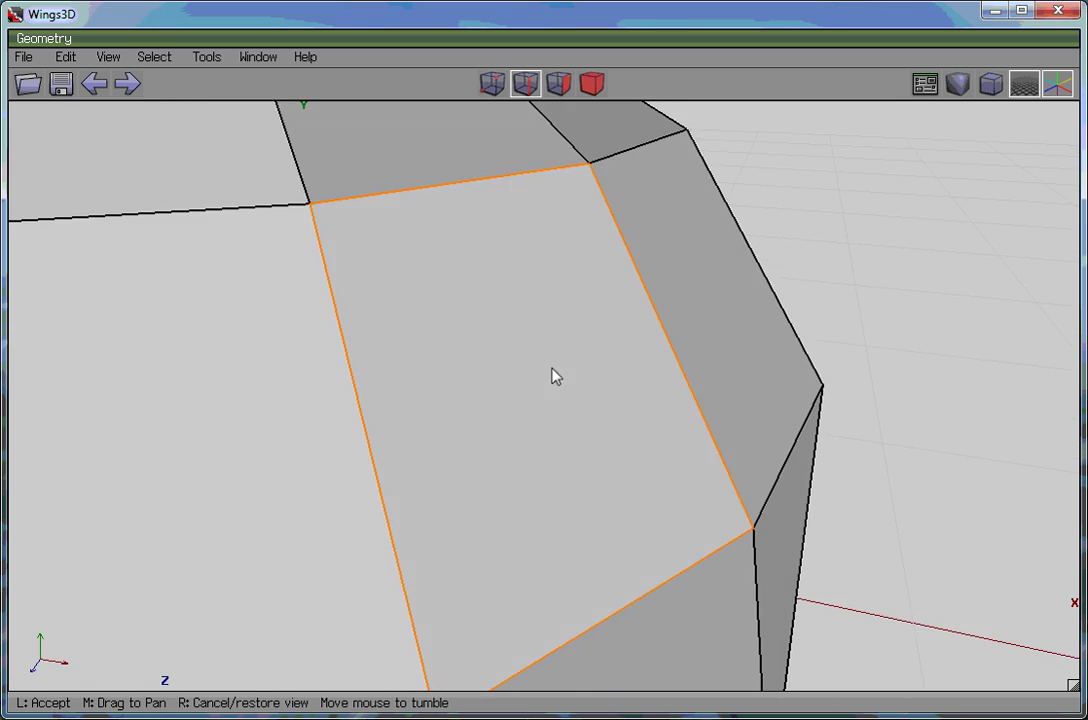
pyautogui.scroll(-2, 554, 370)
pyautogui.click(554, 370)
pyautogui.scroll(-3, 544, 371)
pyautogui.middleClick(547, 379)
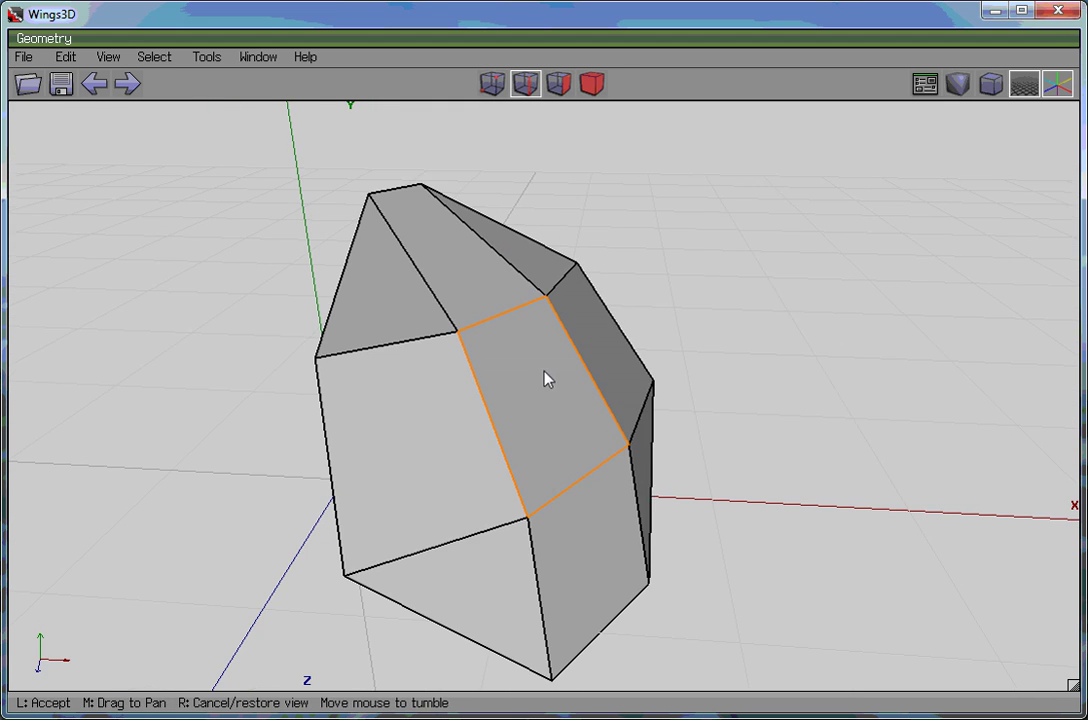
pyautogui.click(547, 379)
pyautogui.click(565, 88)
pyautogui.moveTo(488, 255); pyautogui.dragTo(525, 255)
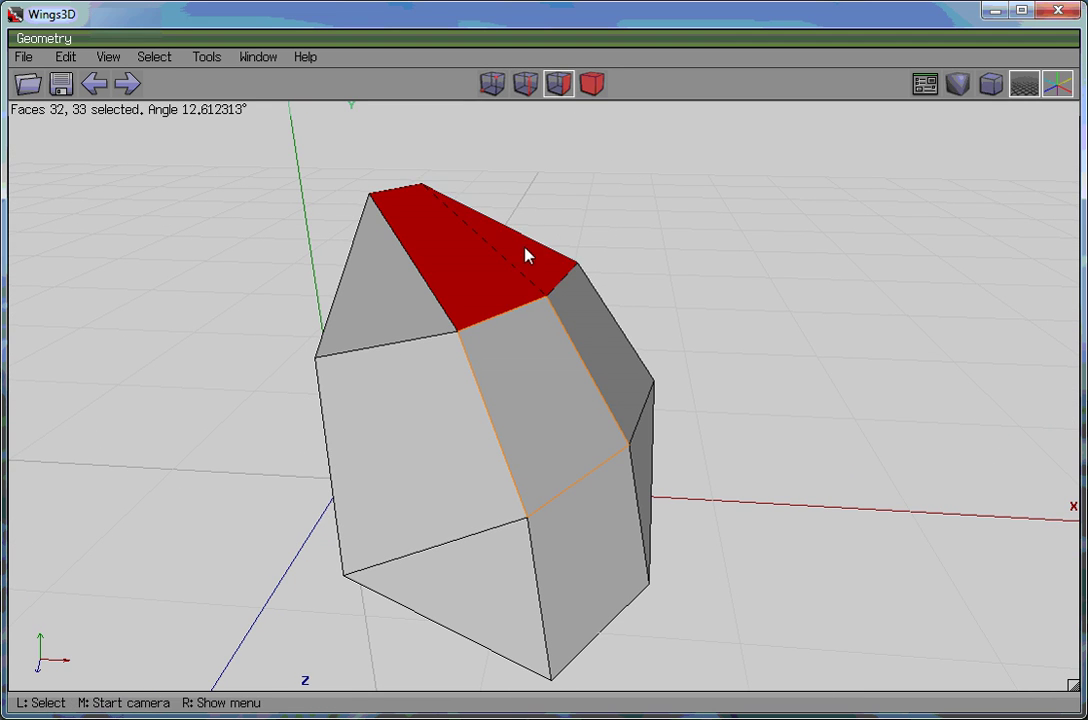
pyautogui.click(573, 289)
pyautogui.middleClick(545, 371)
pyautogui.click(545, 371)
pyautogui.moveTo(673, 562)
pyautogui.mouseDown()
pyautogui.moveTo(497, 558)
pyautogui.moveTo(425, 540)
pyautogui.mouseUp()
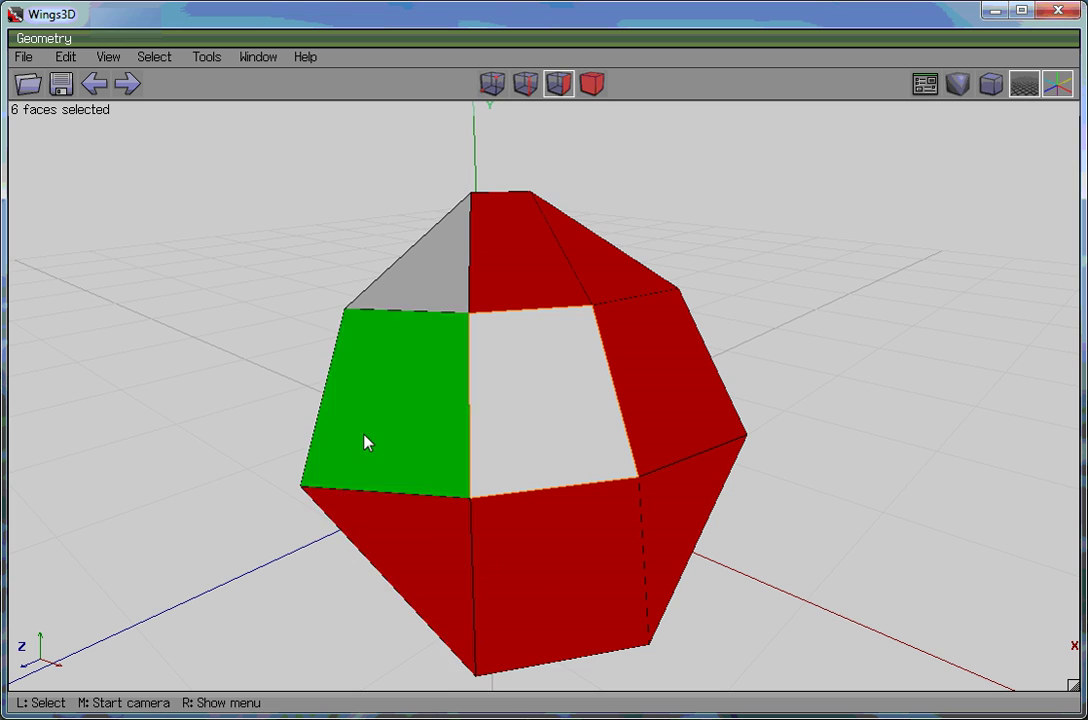
pyautogui.moveTo(364, 433); pyautogui.dragTo(425, 275)
# Add the eight faces surrounding the middle panel on the inner side to the face selection.
pyautogui.middleClick(768, 294)
pyautogui.click(523, 377)
pyautogui.moveTo(632, 256)
pyautogui.mouseDown()
pyautogui.moveTo(673, 503)
pyautogui.moveTo(435, 525)
pyautogui.moveTo(420, 303)
pyautogui.mouseUp()
pyautogui.middleClick(420, 303)
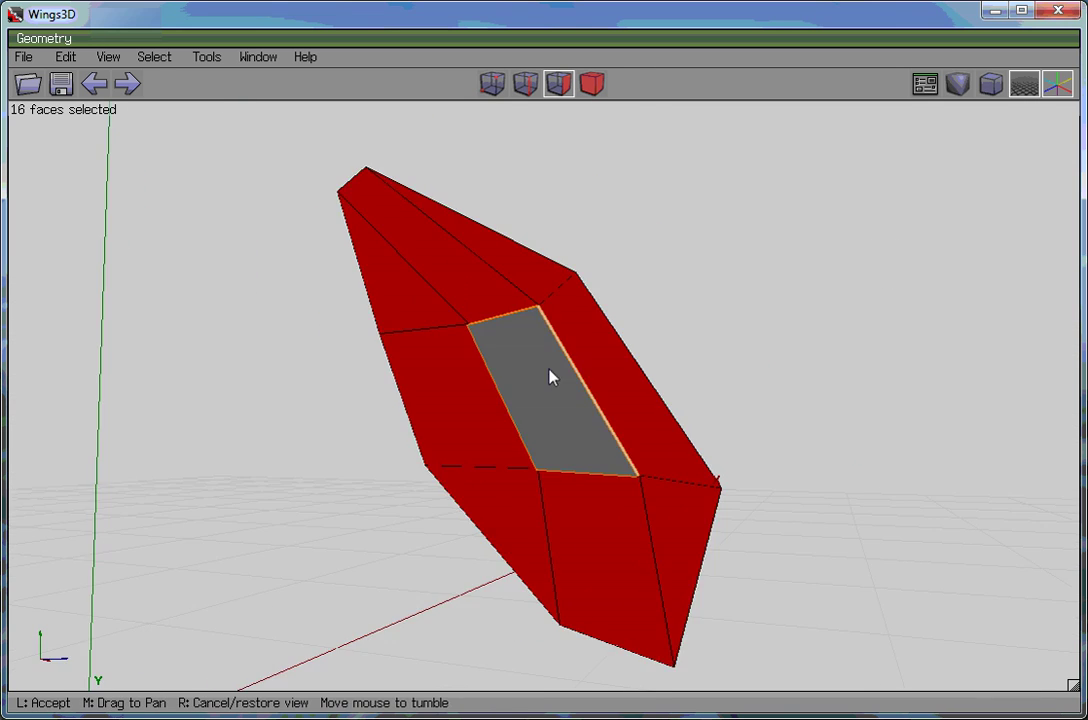
pyautogui.click(460, 385)
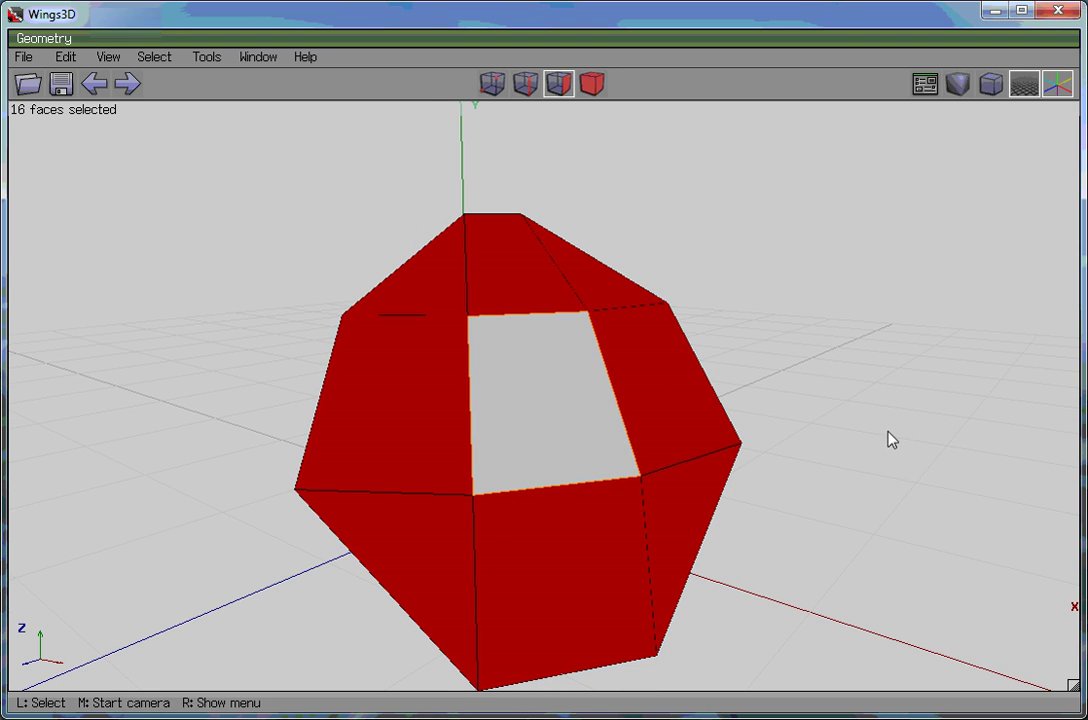
pyautogui.middleClick(870, 376)
pyautogui.click(855, 365)
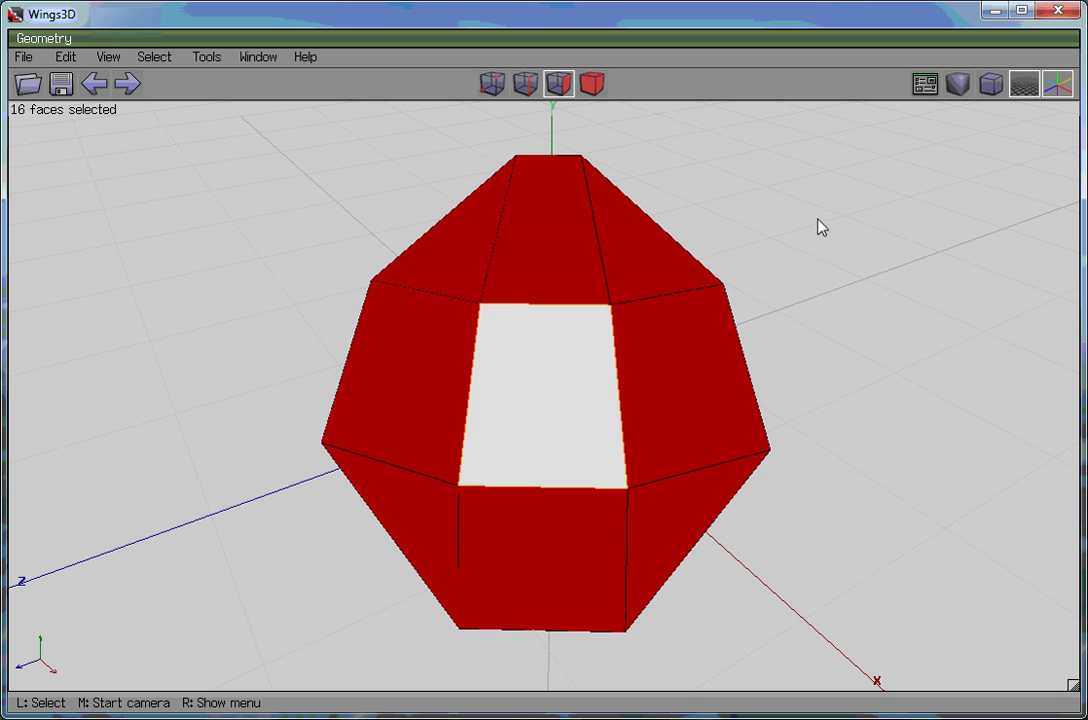
# Assign a new material named _exclude_ with opacity 0.0 to the 16 selected surrounding faces.
pyautogui.rightClick(801, 189)
pyautogui.rightClick(724, 132)
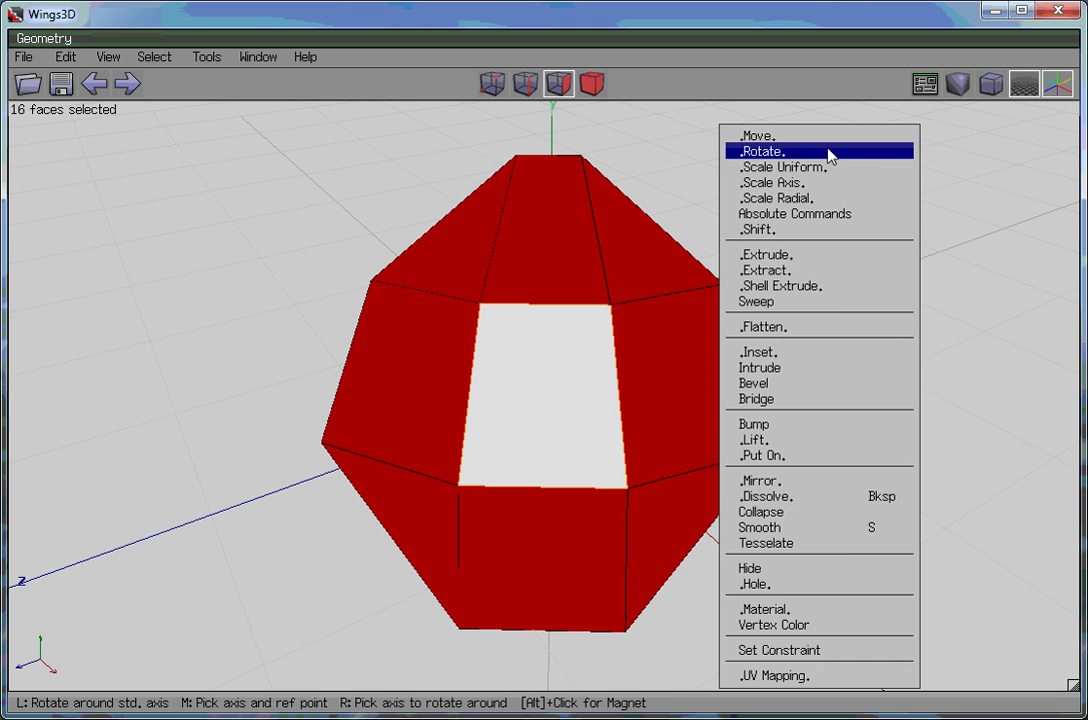
pyautogui.rightClick(810, 617)
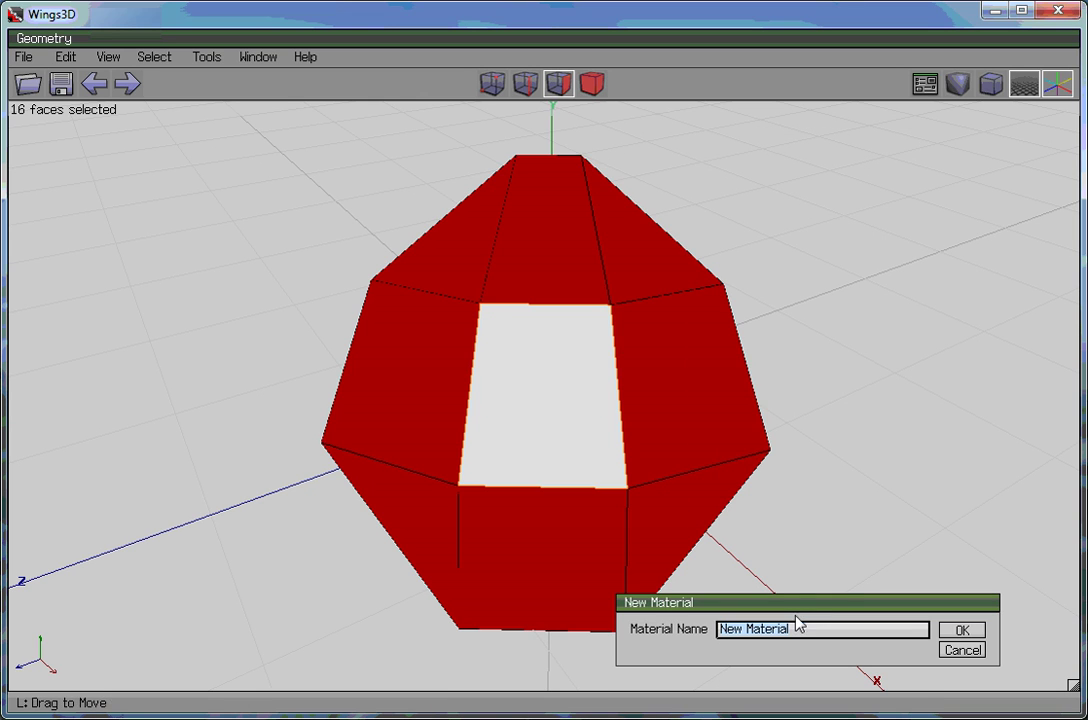
pyautogui.write('_excluse')
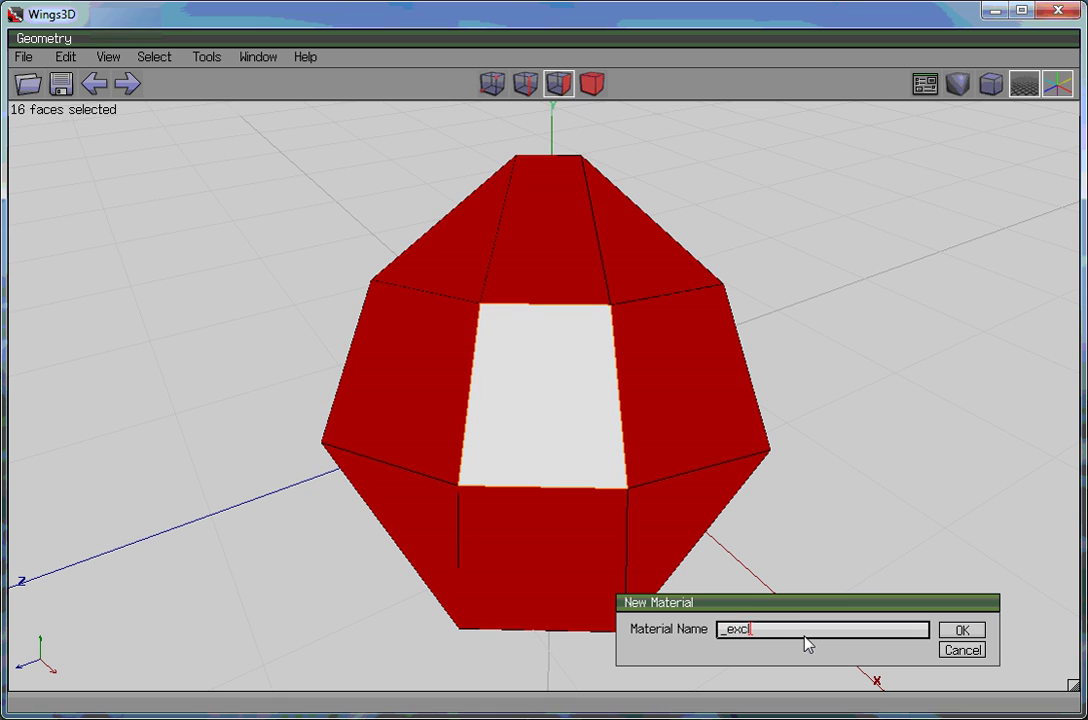
pyautogui.press('BackSpace')
pyautogui.press('BackSpace')
pyautogui.write('de_')
pyautogui.press('Return')
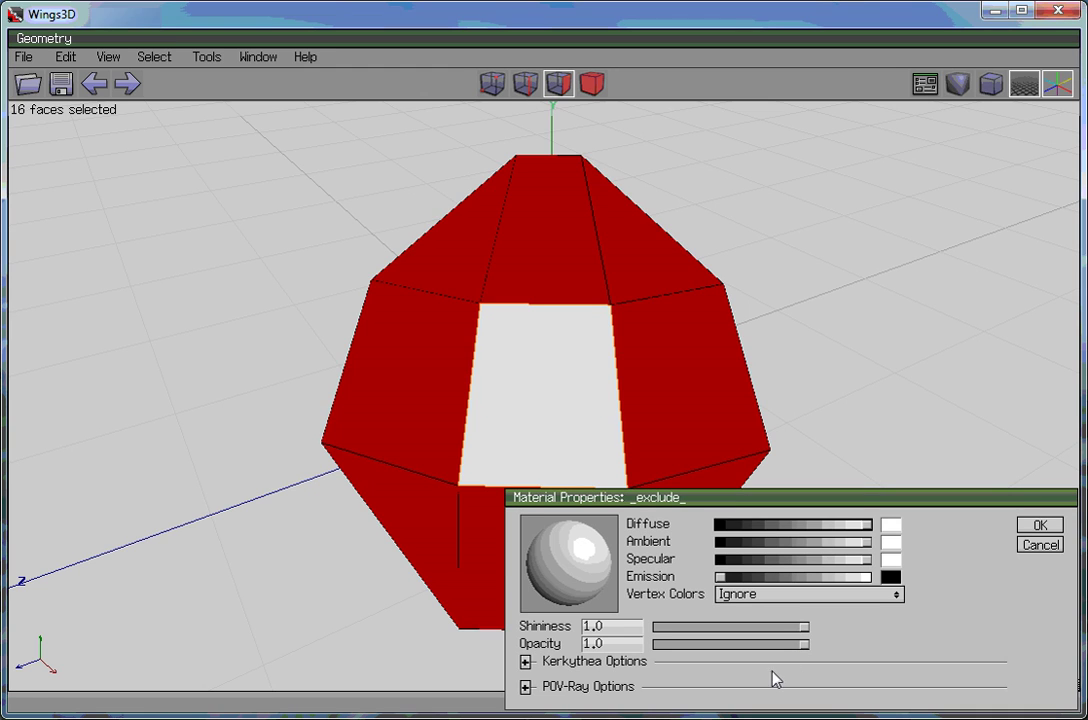
pyautogui.moveTo(800, 646); pyautogui.dragTo(583, 645)
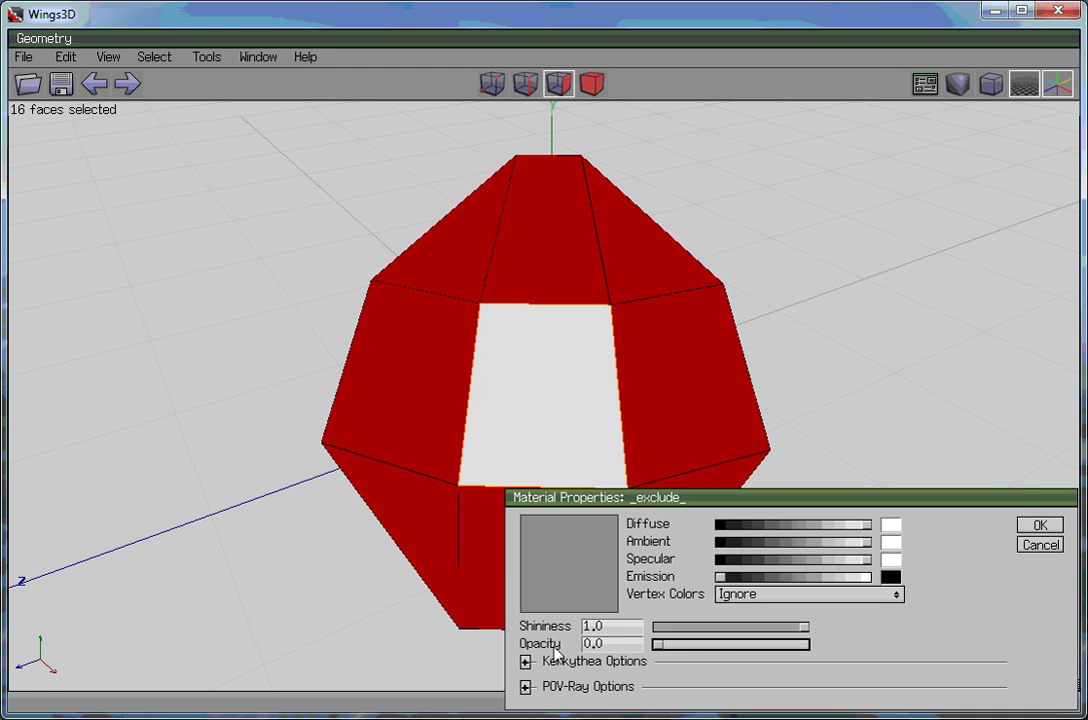
pyautogui.click(1037, 531)
# Show all hidden objects and hide the nine-face piece so that only the full sphere remains in view.
pyautogui.middleClick(969, 391)
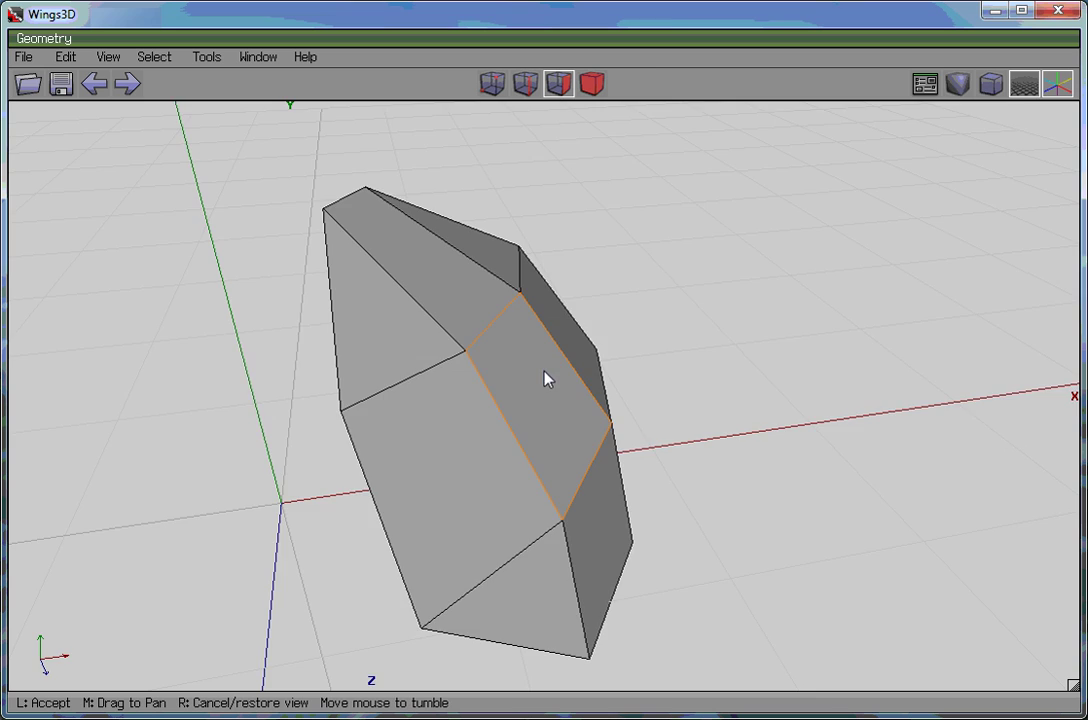
pyautogui.click(550, 190)
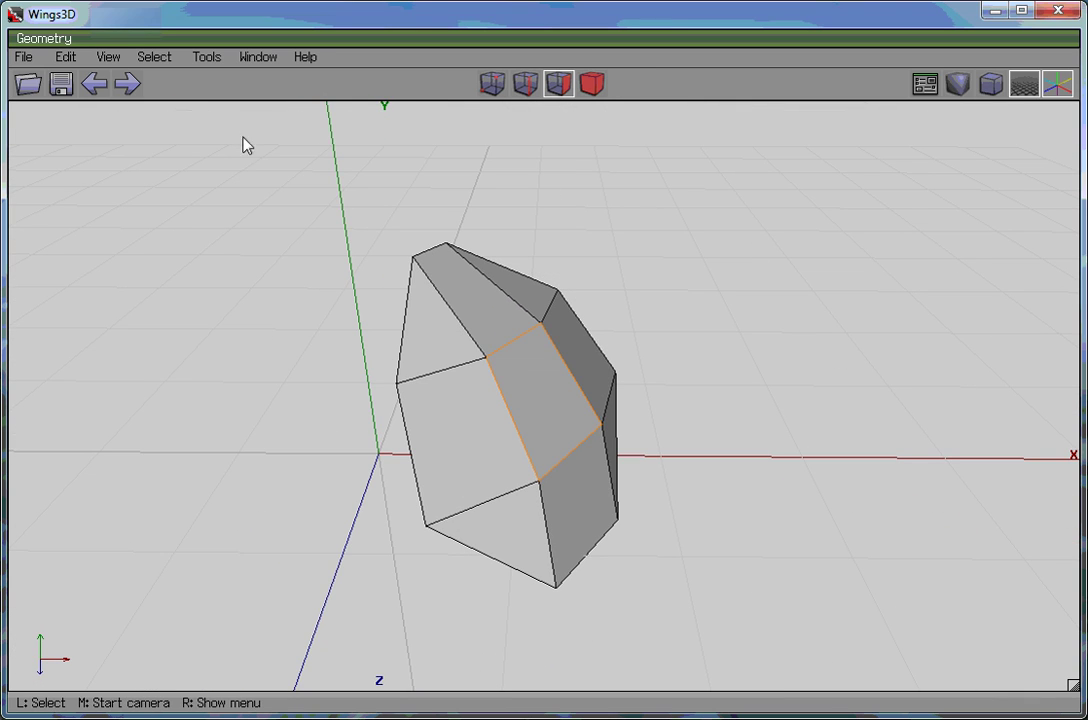
pyautogui.click(154, 57)
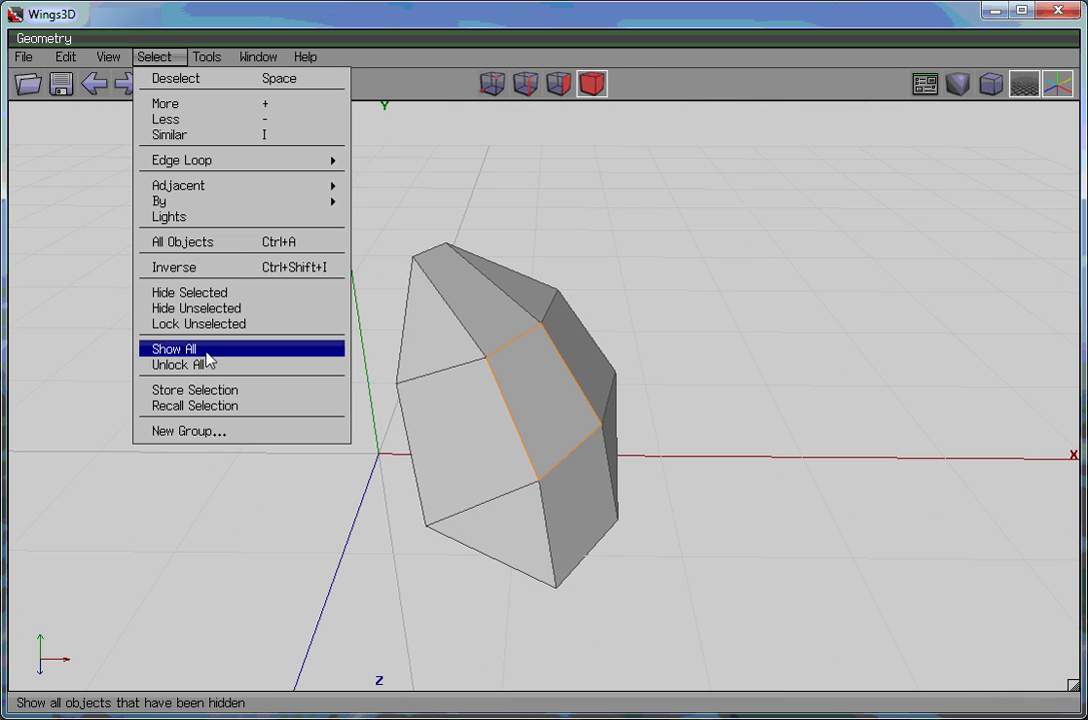
pyautogui.click(206, 352)
pyautogui.click(583, 336)
pyautogui.click(160, 57)
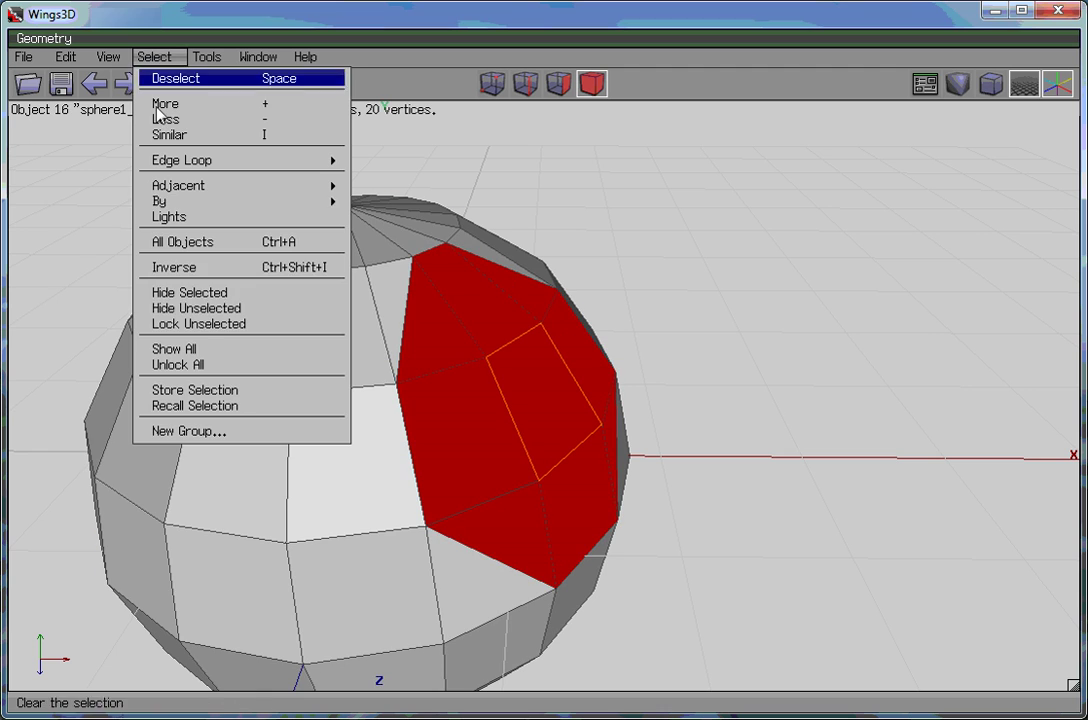
pyautogui.click(185, 292)
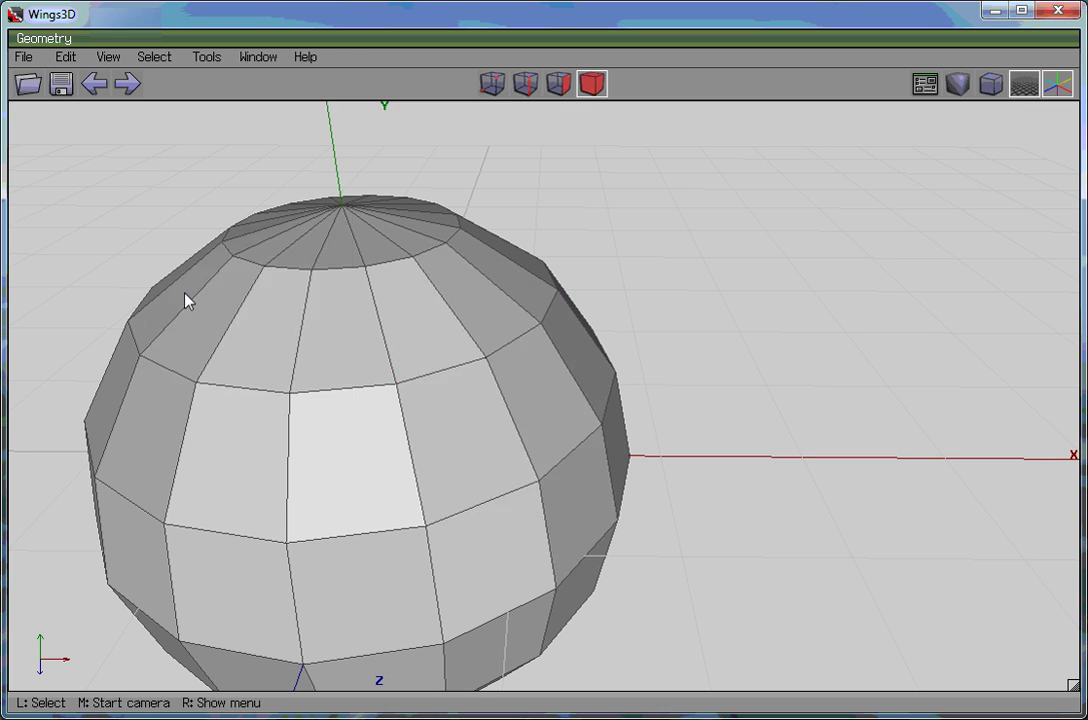
# Select the single sphere face that matches the middle panel of the hidden nine-face piece.
pyautogui.click(560, 86)
pyautogui.click(542, 415)
pyautogui.middleClick(651, 369)
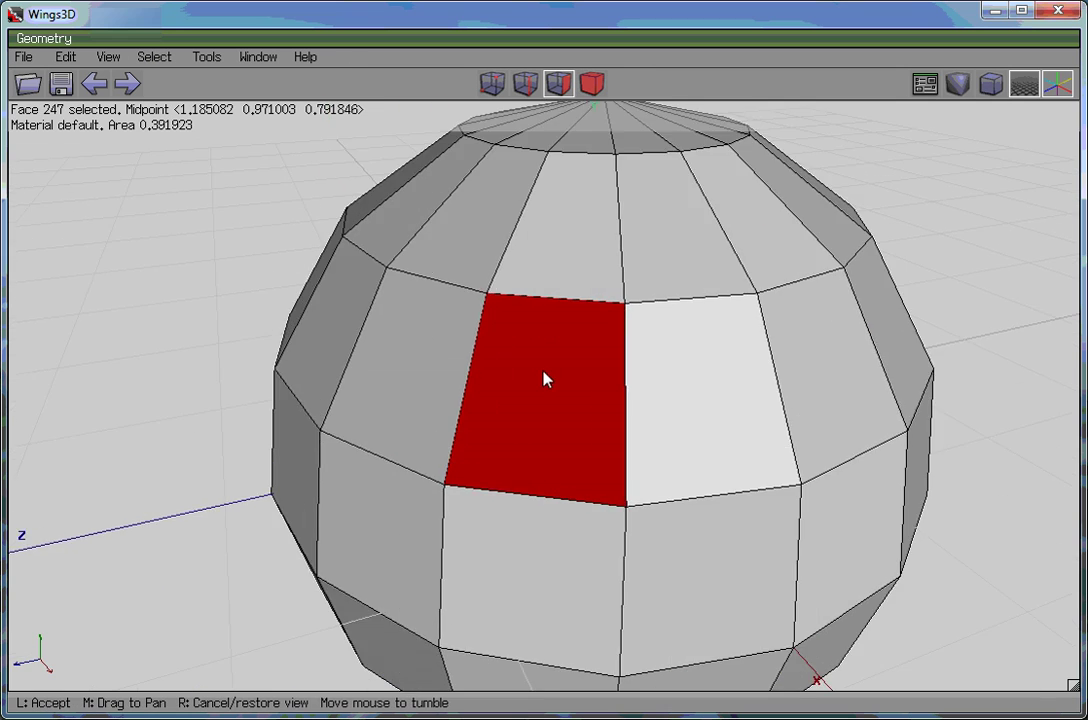
pyautogui.click(660, 371)
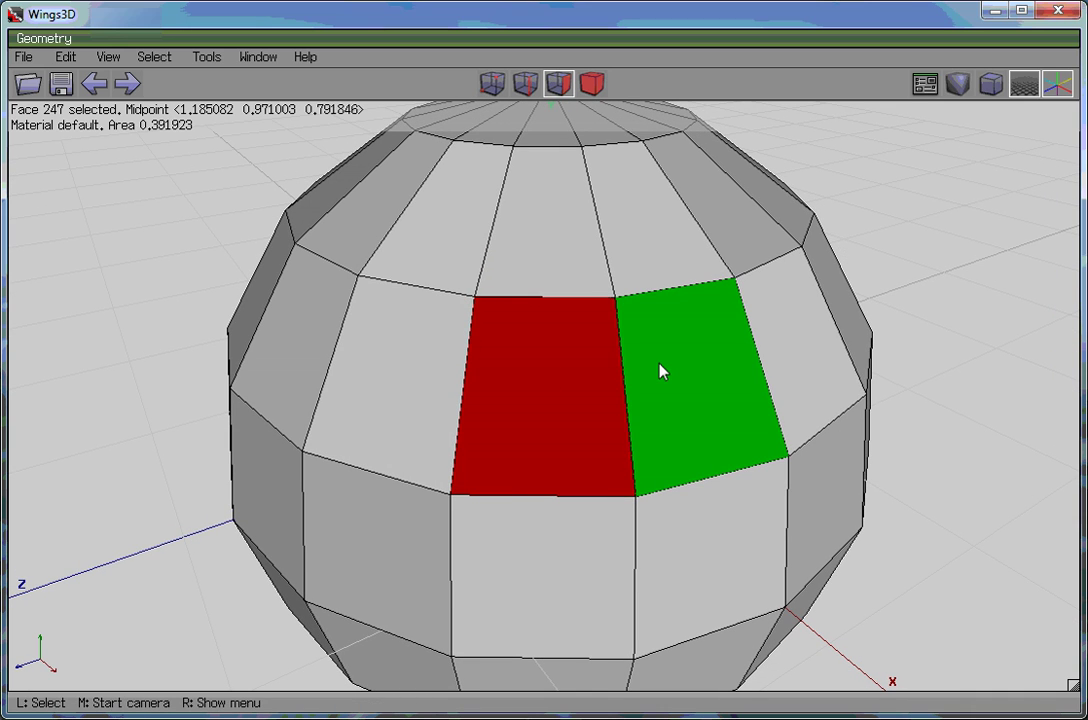
pyautogui.scroll(-3, 680, 373)
pyautogui.middleClick(546, 376)
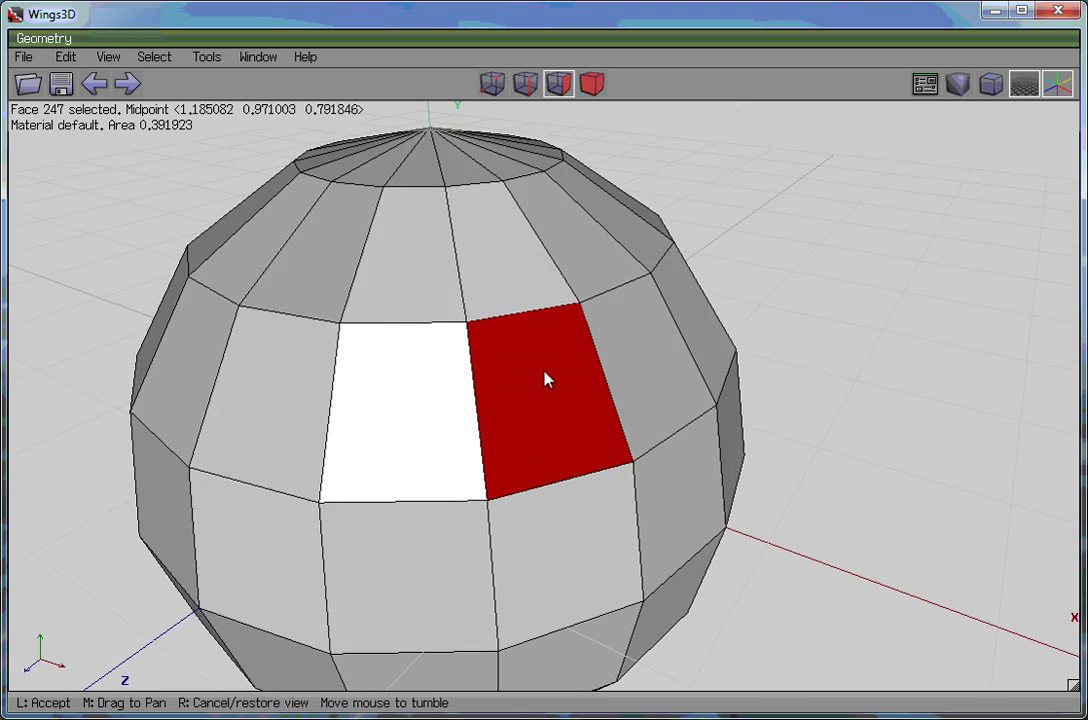
pyautogui.click(546, 378)
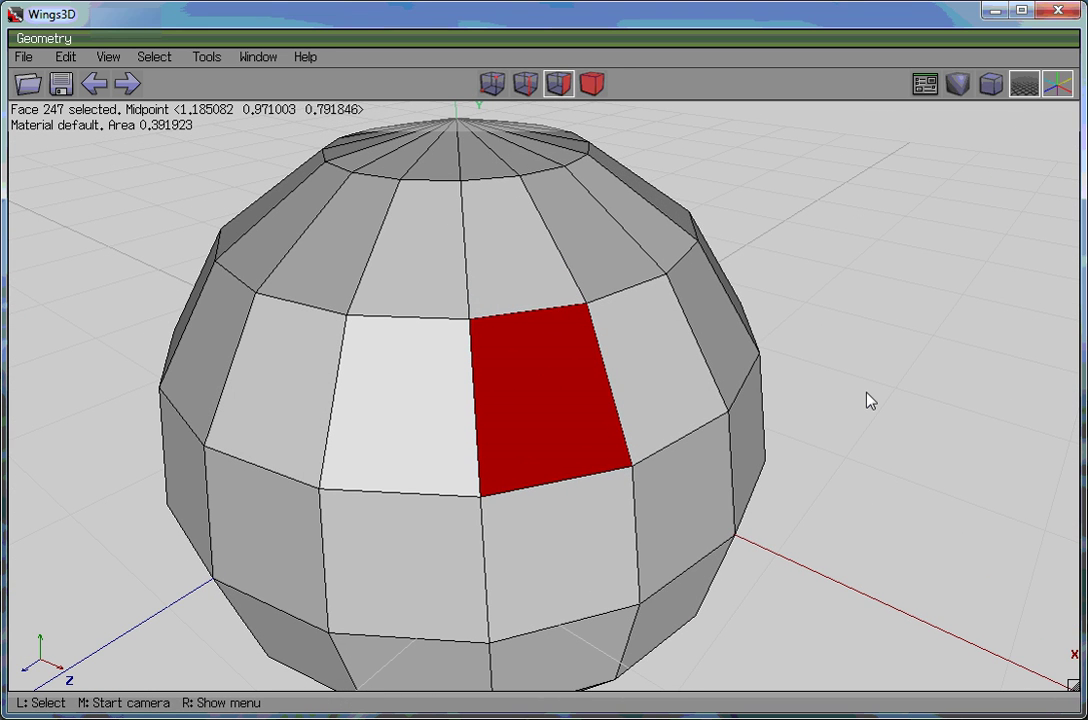
pyautogui.middleClick(868, 400)
pyautogui.scroll(3, 540, 380)
pyautogui.click(547, 375)
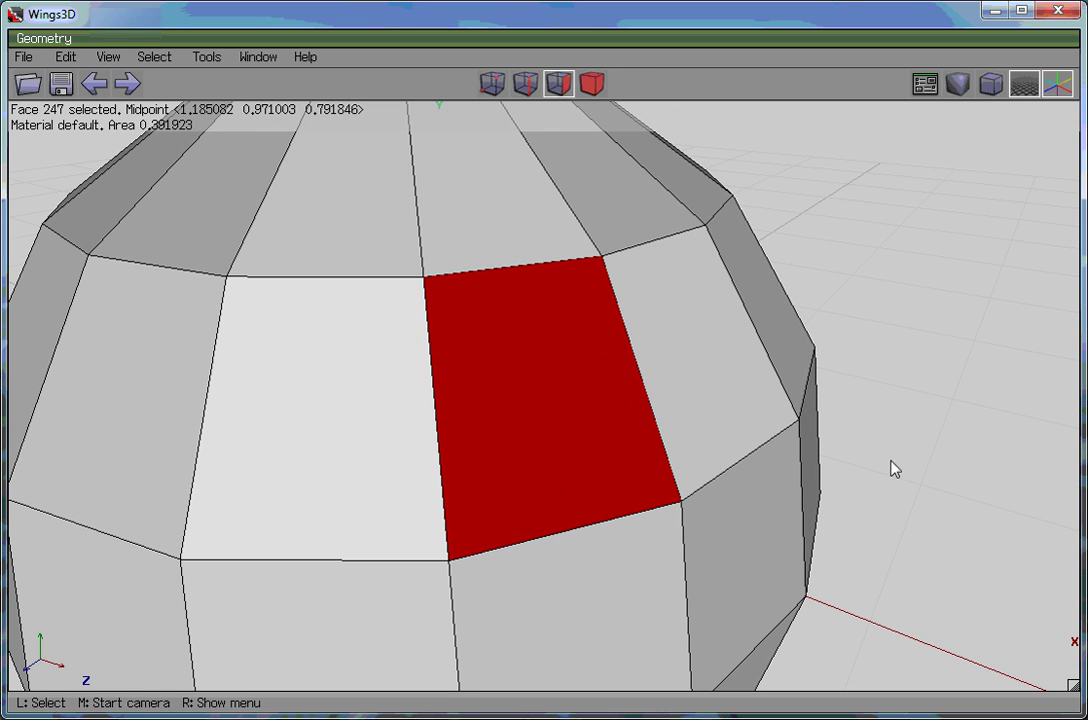
pyautogui.rightClick(911, 296)
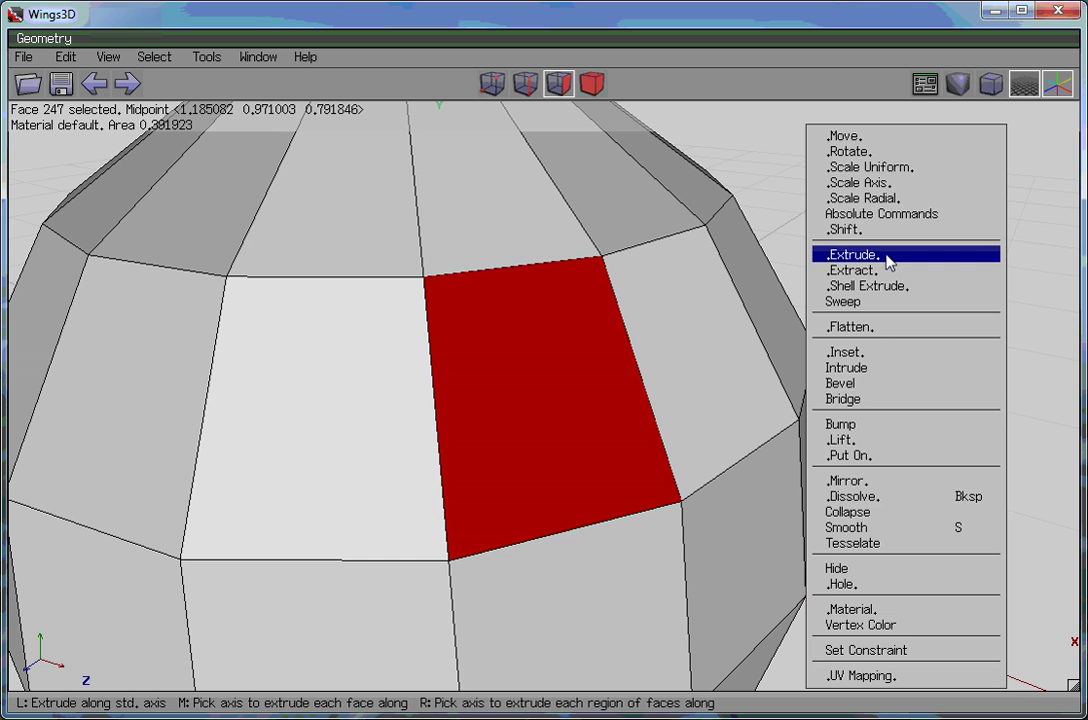
pyautogui.click(888, 262)
pyautogui.click(883, 246)
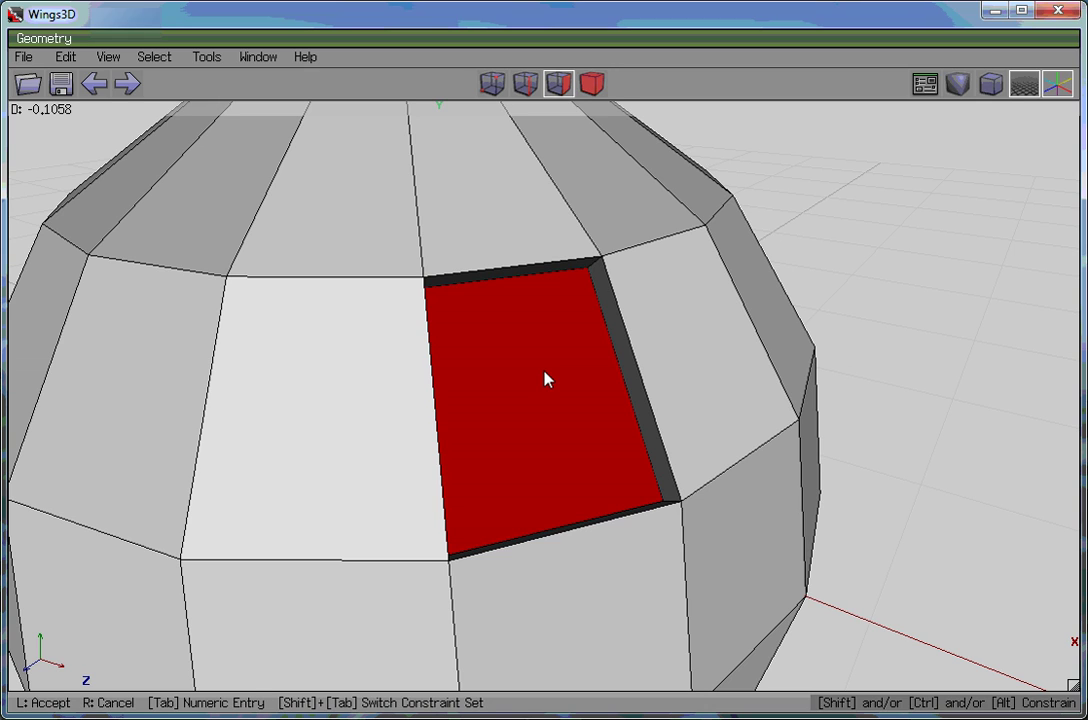
pyautogui.press('Tab')
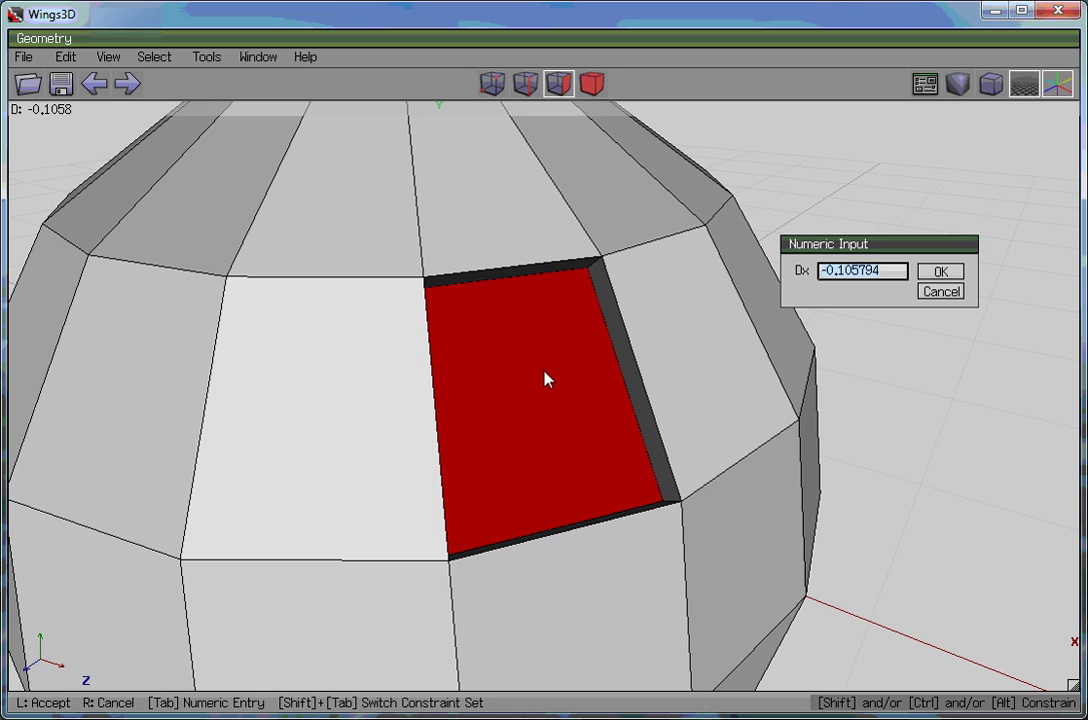
pyautogui.press('Tab')
pyautogui.press('Tab')
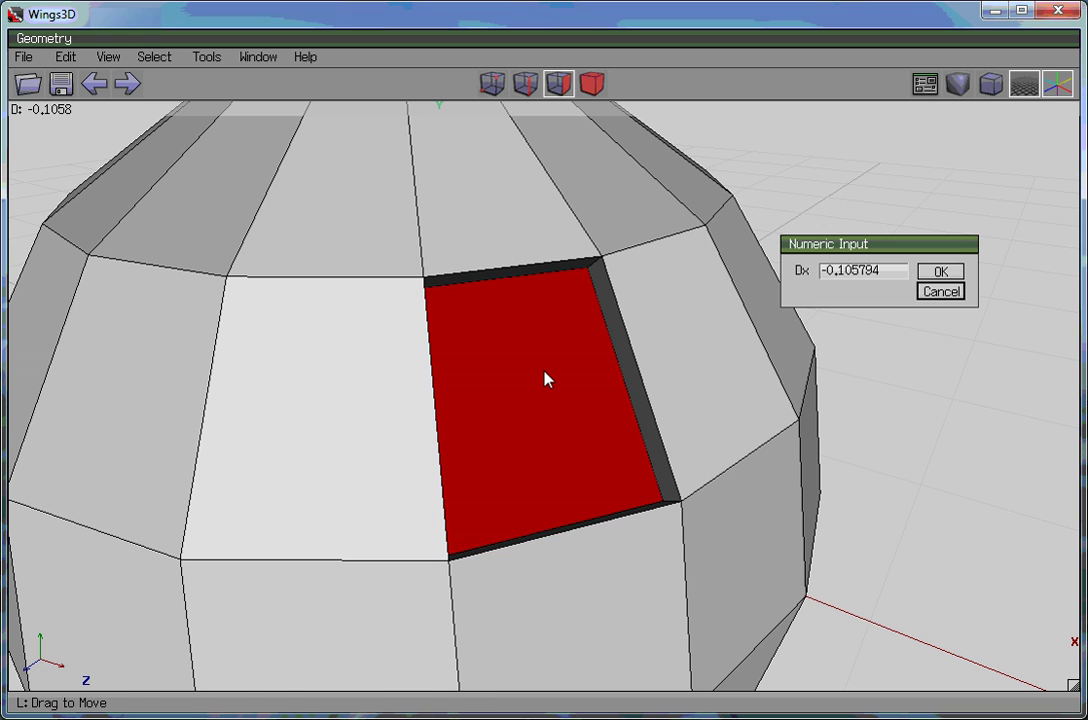
pyautogui.press('Return')
pyautogui.rightClick(547, 378)
pyautogui.press('space')
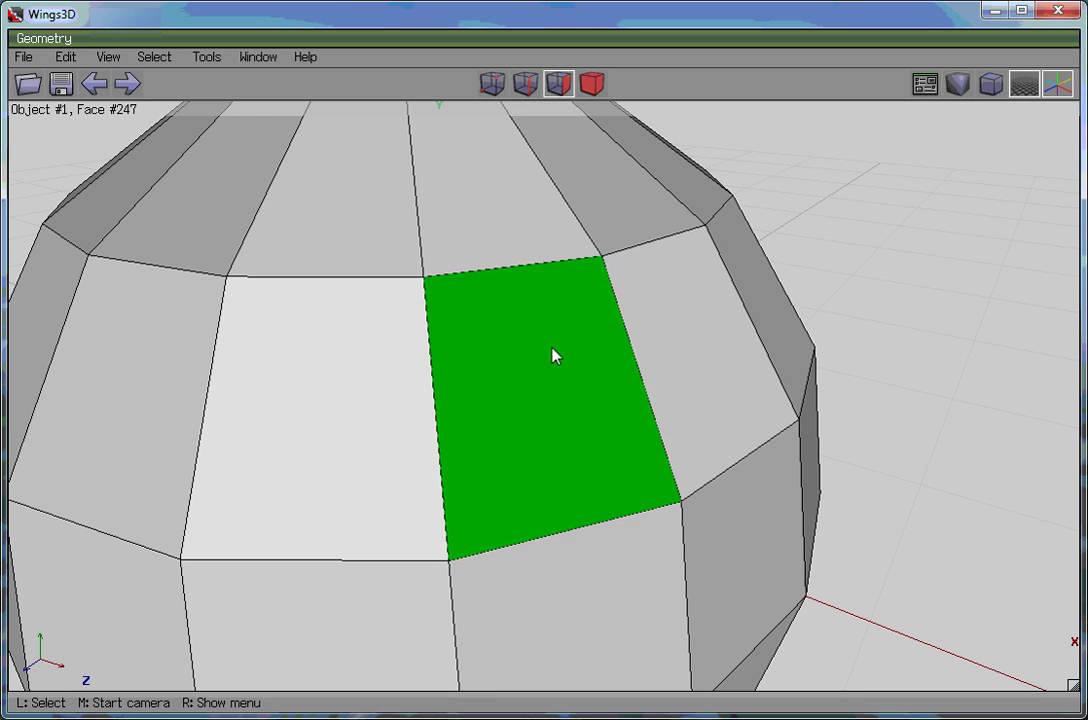
# Shell-extrude the sphere face matching the middle panel inward along its normal, and return to face selection.
pyautogui.click(555, 355)
pyautogui.rightClick(906, 223)
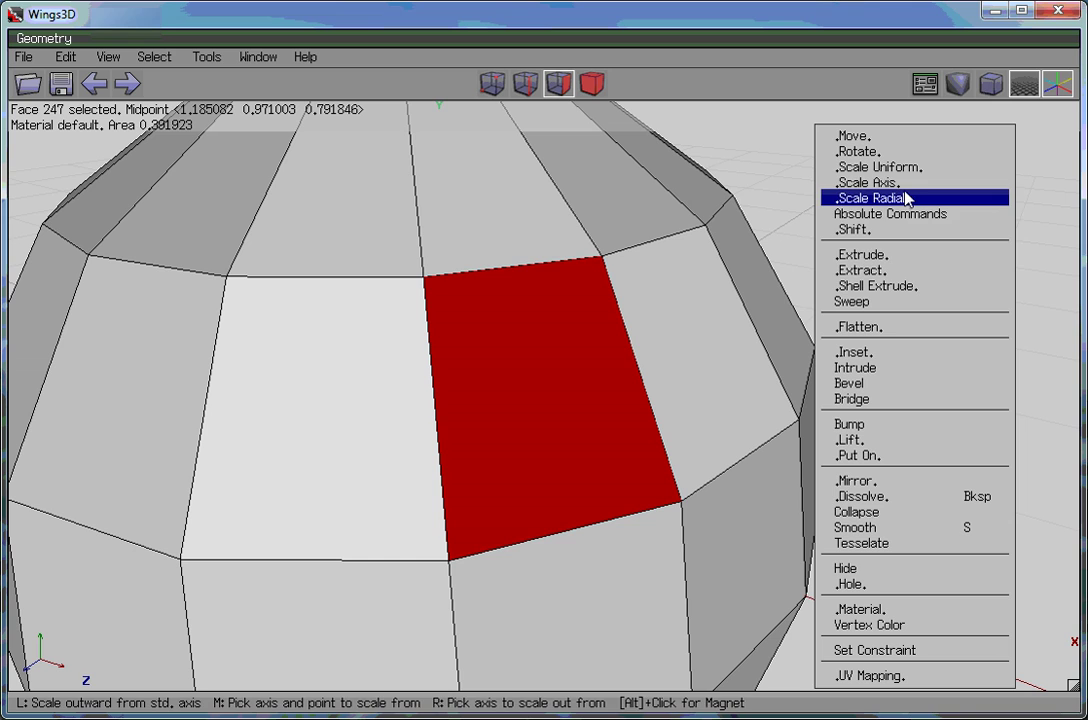
pyautogui.click(893, 288)
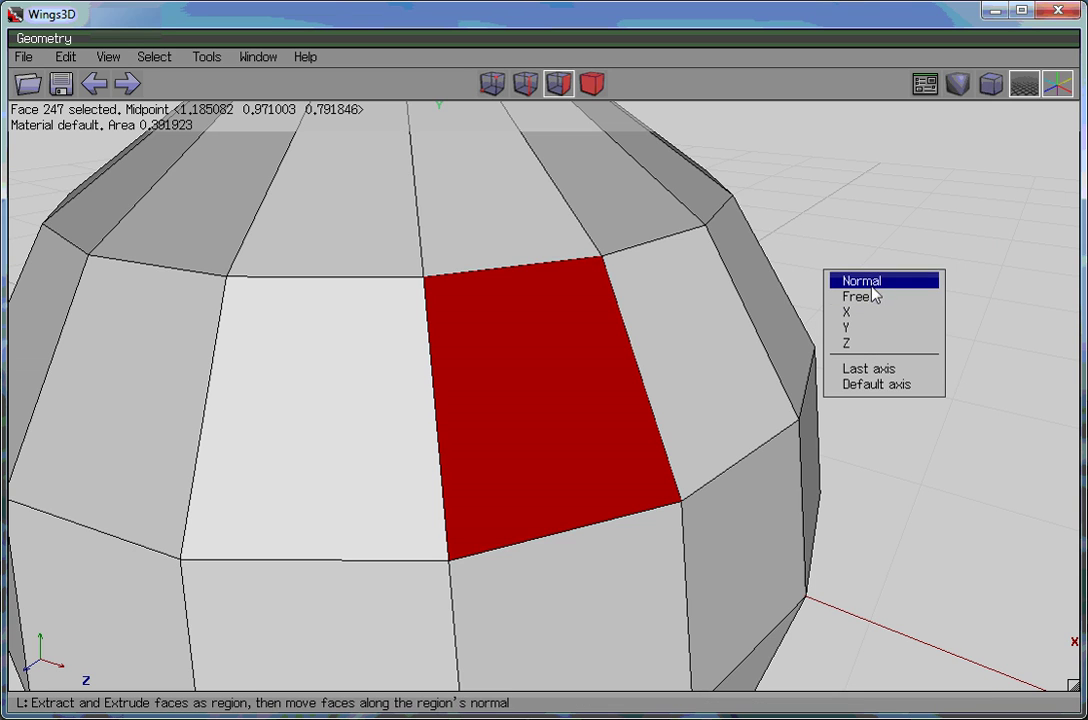
pyautogui.click(862, 281)
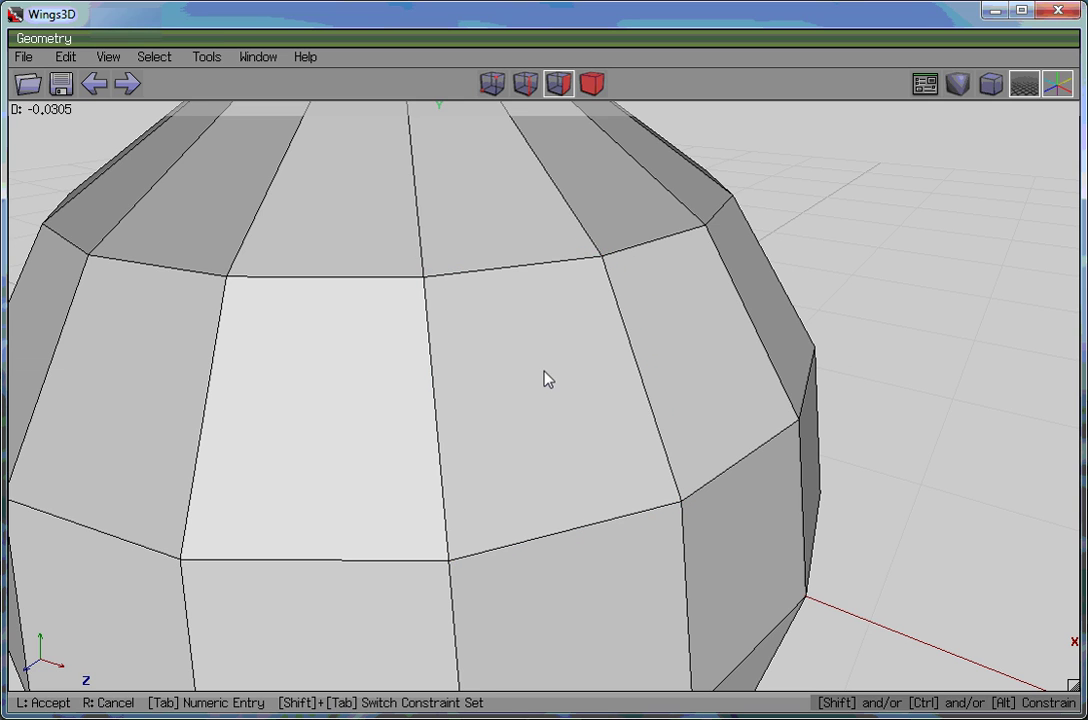
pyautogui.press('Tab')
pyautogui.write('-0')
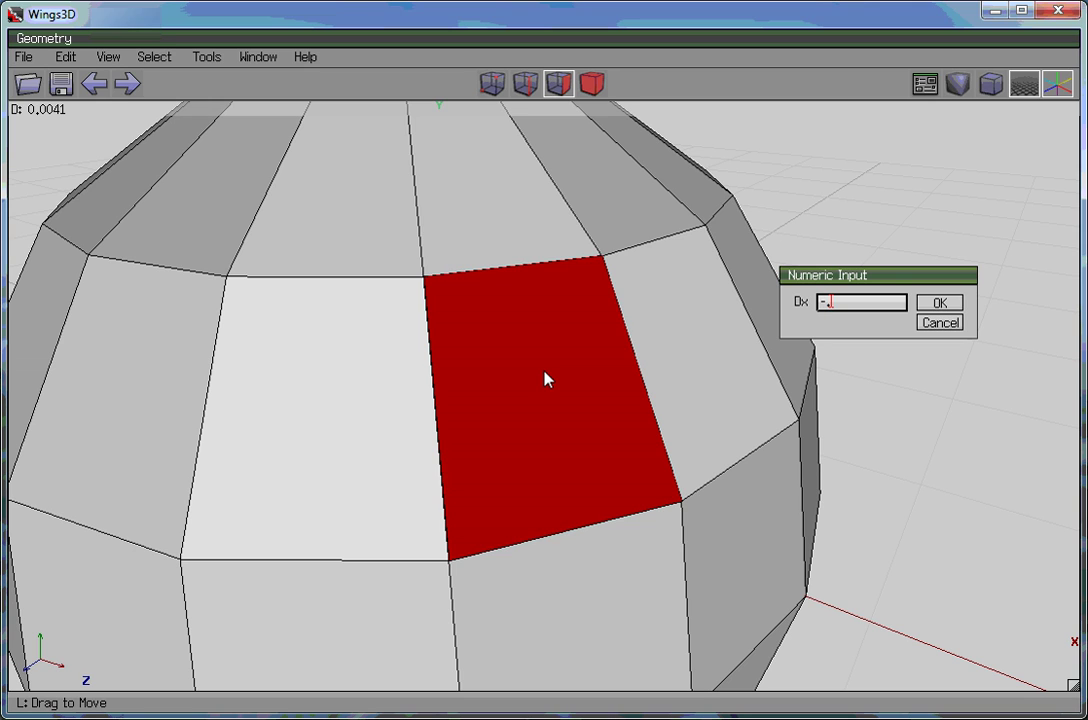
pyautogui.press('Return')
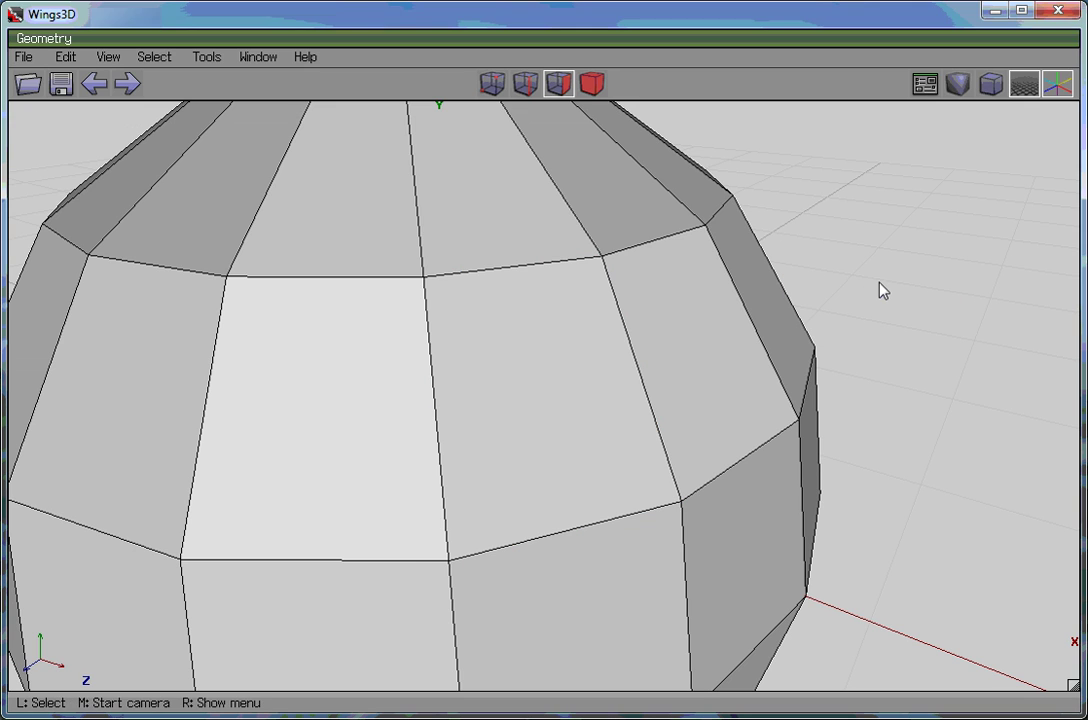
pyautogui.click(600, 78)
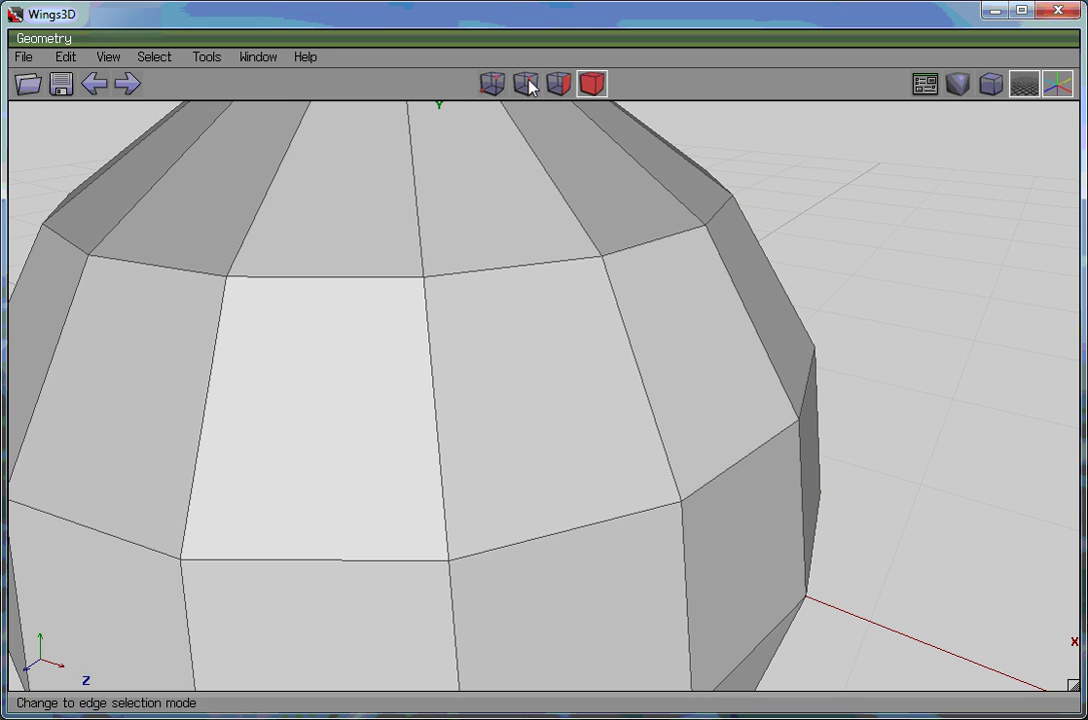
pyautogui.click(558, 83)
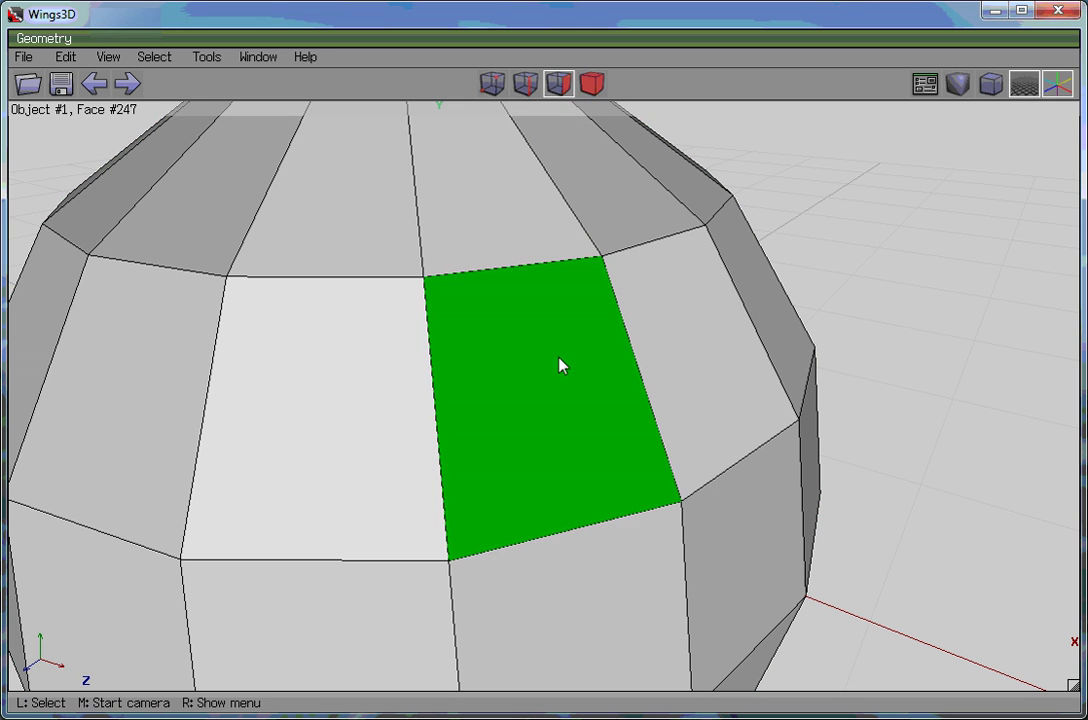
# Select the sphere face covering the shell-extruded panel and assign it the _exclude_ material.
pyautogui.click(561, 362)
pyautogui.middleClick(923, 280)
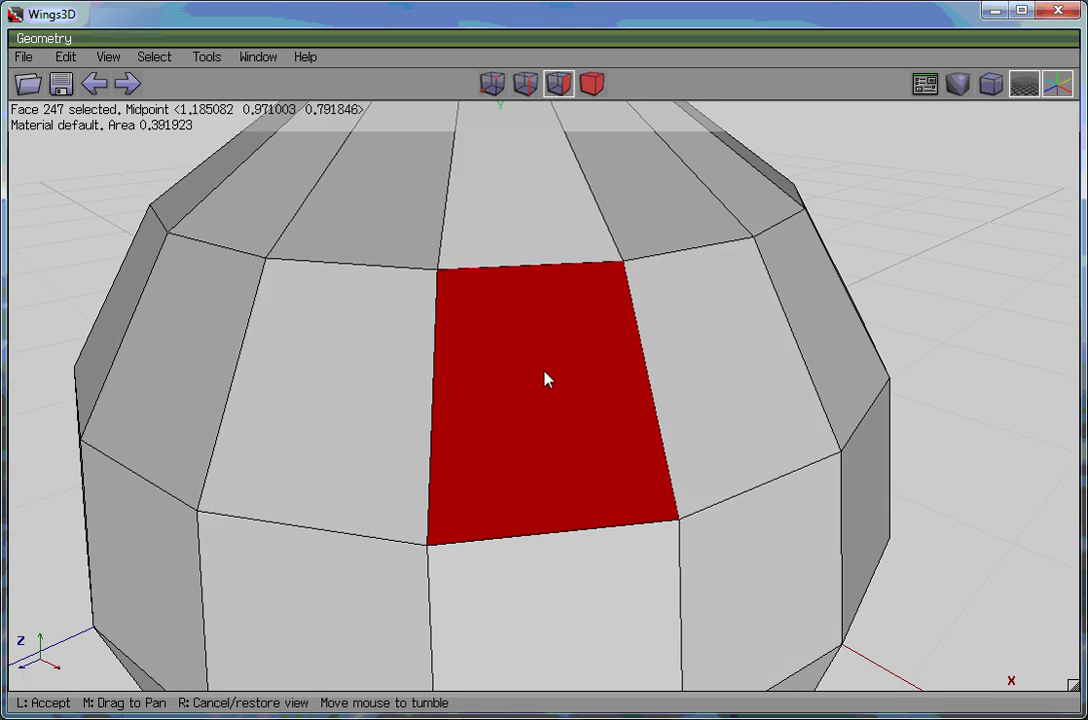
pyautogui.click(537, 182)
pyautogui.rightClick(916, 206)
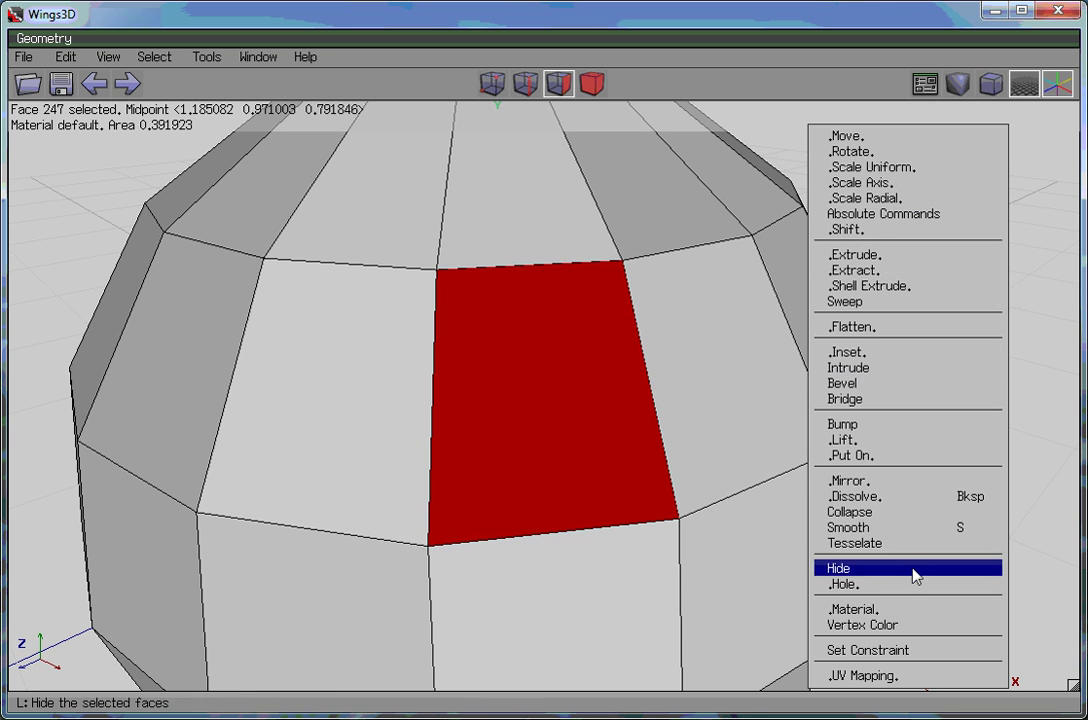
pyautogui.click(876, 611)
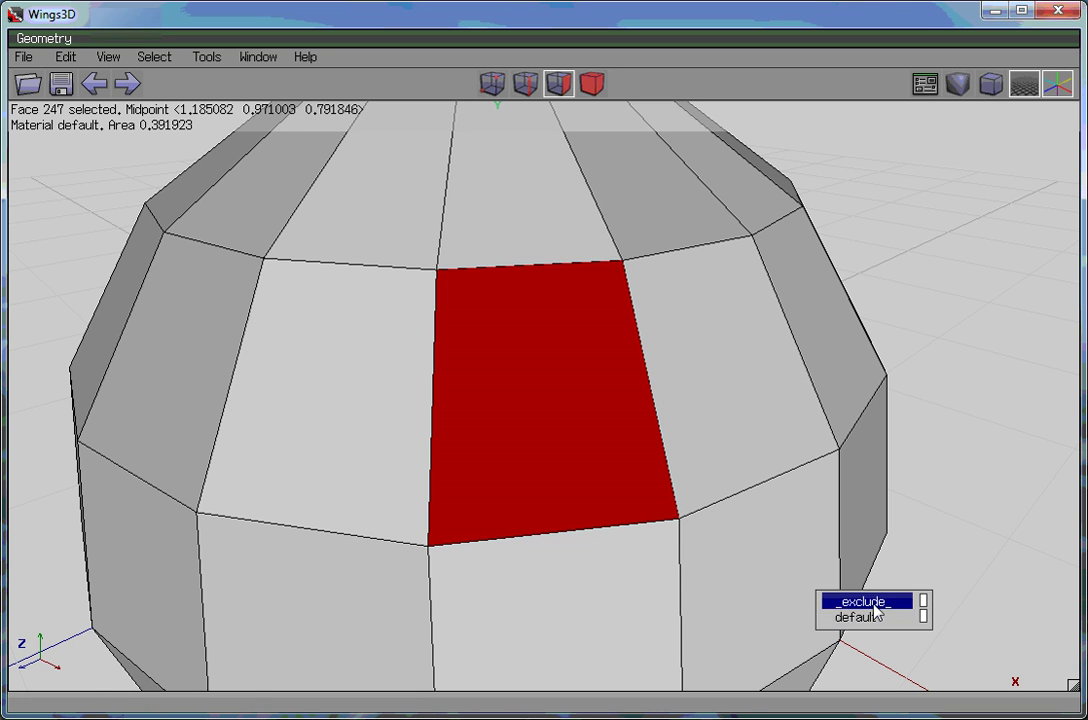
pyautogui.click(862, 601)
# Inspect the shell-extruded single-face panel from inside the sphere, checking its thickness and side faces.
pyautogui.middleClick(903, 517)
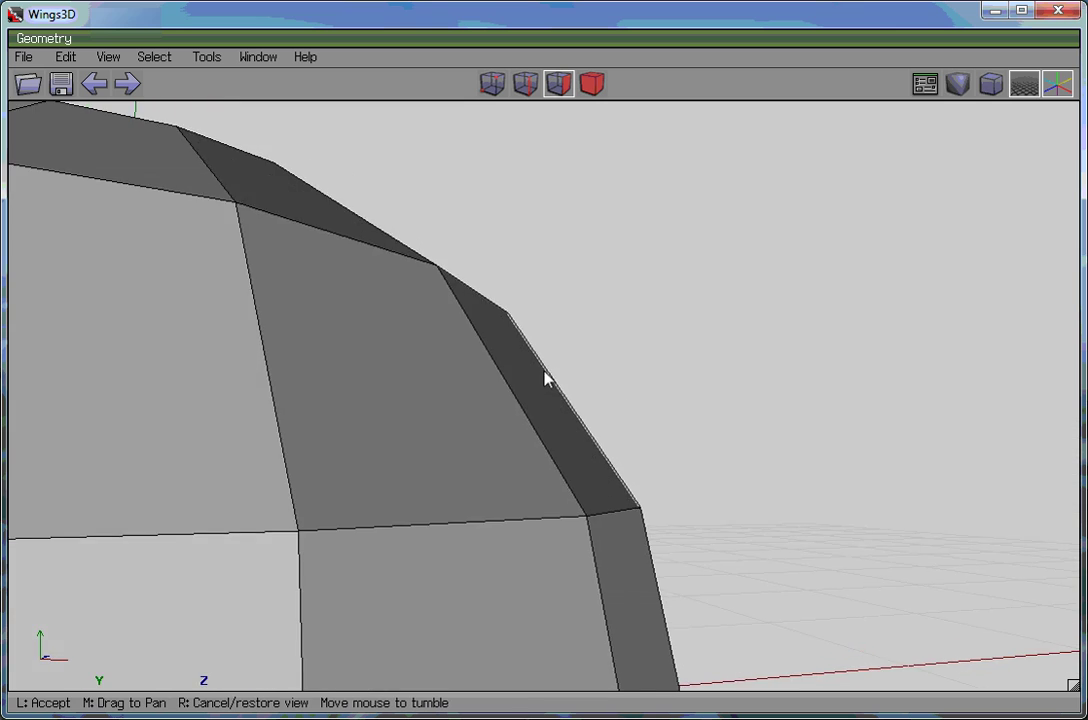
pyautogui.scroll(-5, 527, 377)
pyautogui.click(882, 398)
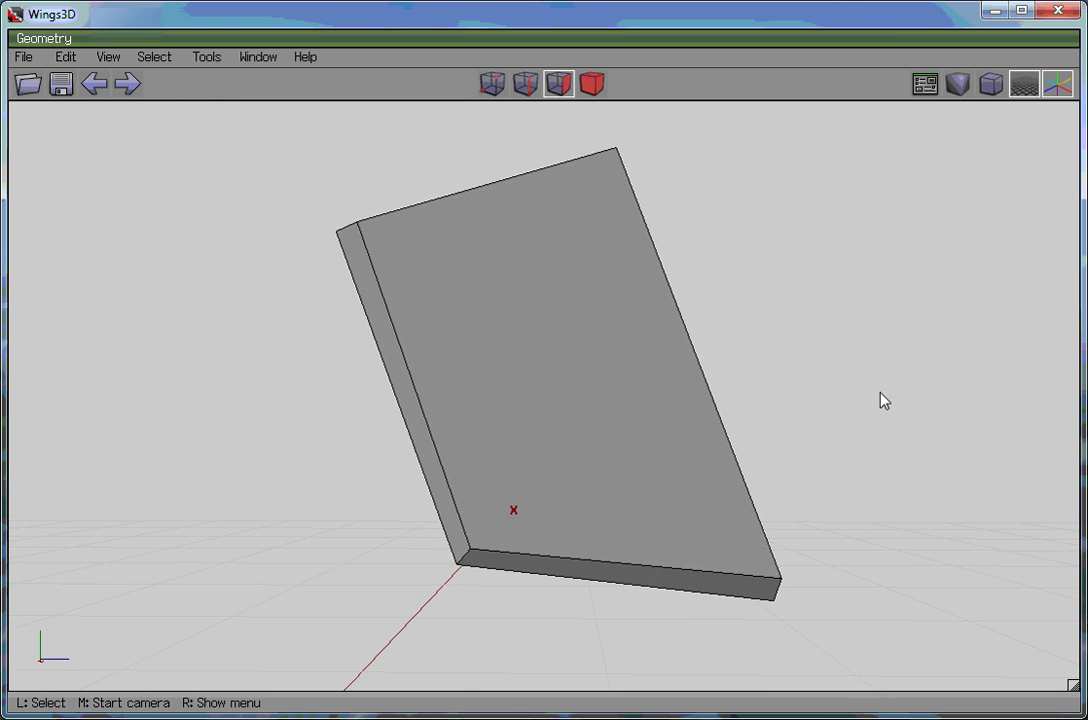
pyautogui.middleClick(549, 376)
pyautogui.scroll(5, 549, 376)
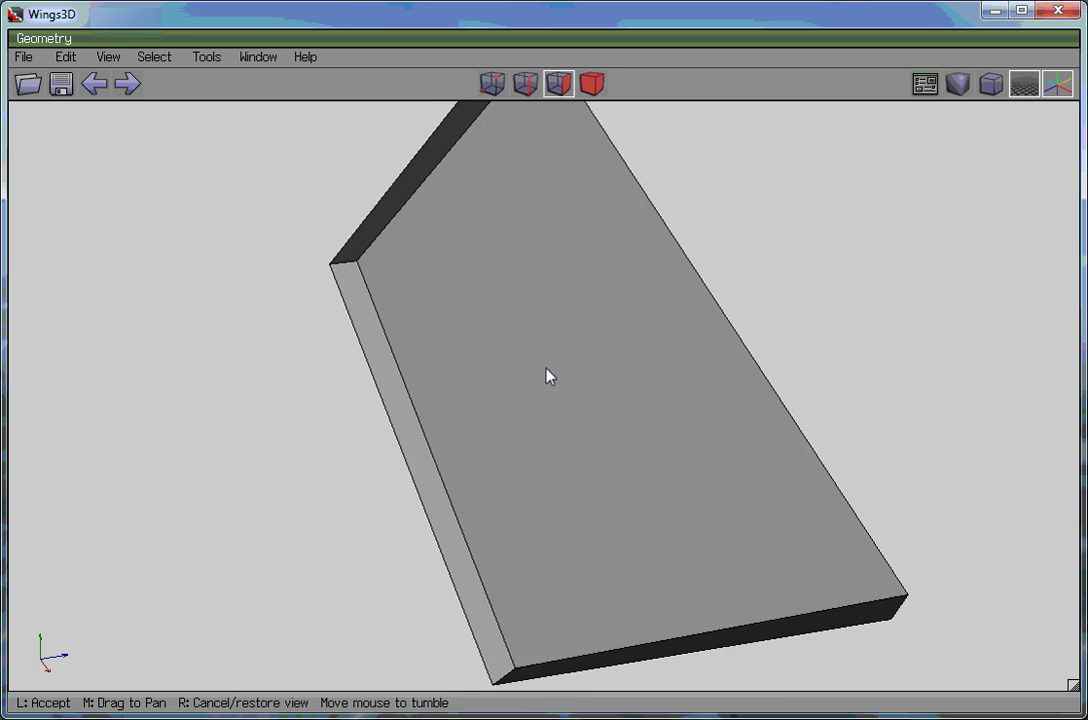
pyautogui.click(826, 369)
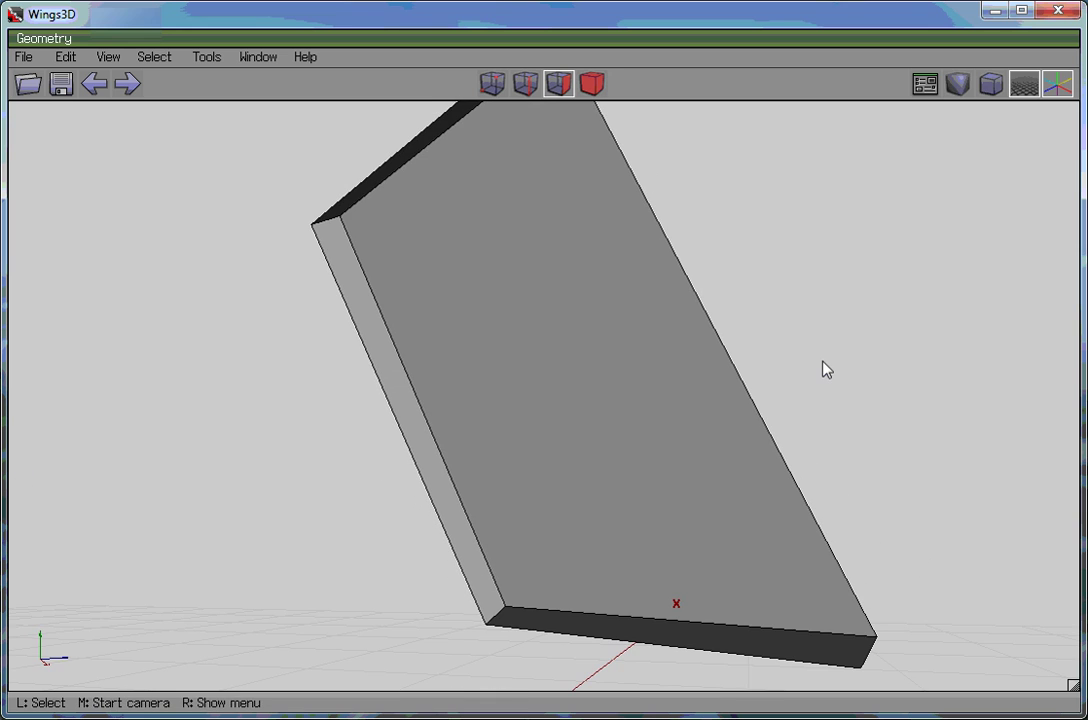
pyautogui.middleClick(760, 321)
pyautogui.click(547, 378)
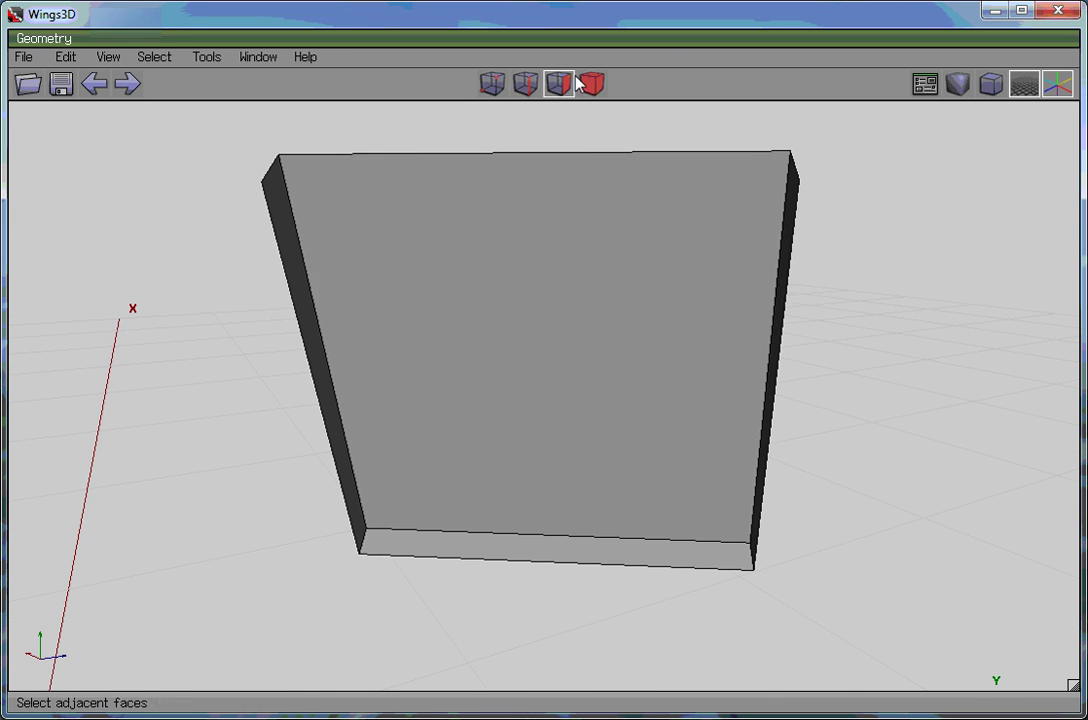
# Select the whole shell-extruded panel and set all of its edges to hard.
pyautogui.click(591, 83)
pyautogui.middleClick(918, 333)
pyautogui.click(714, 301)
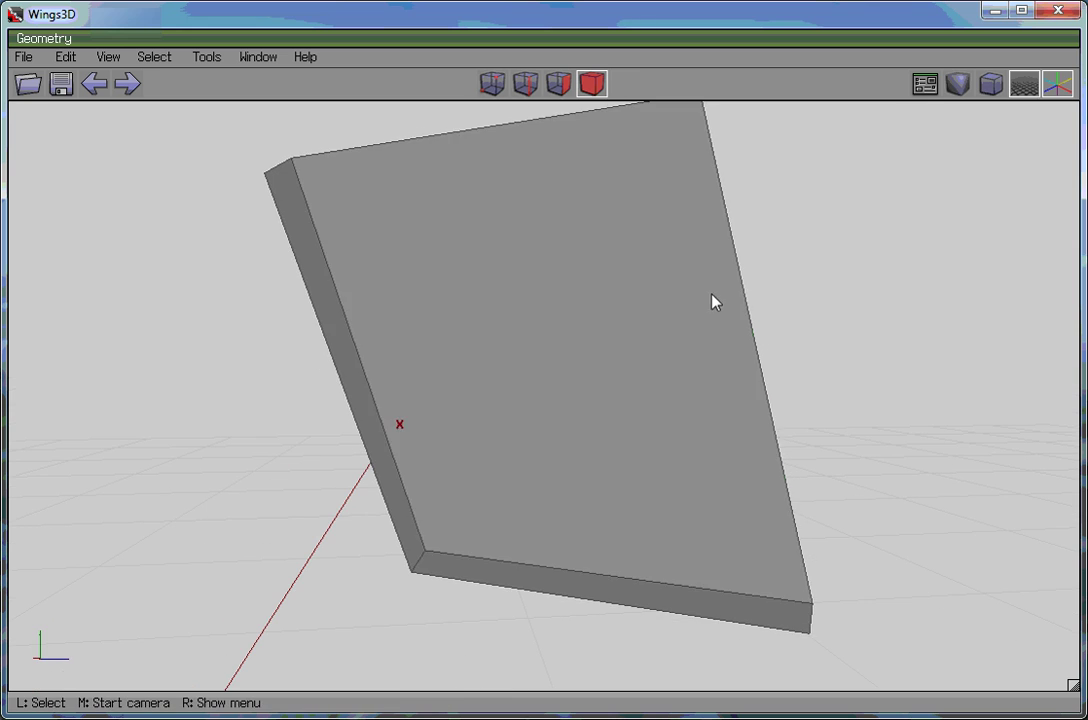
pyautogui.click(539, 221)
pyautogui.click(539, 221)
pyautogui.click(563, 368)
pyautogui.click(563, 368)
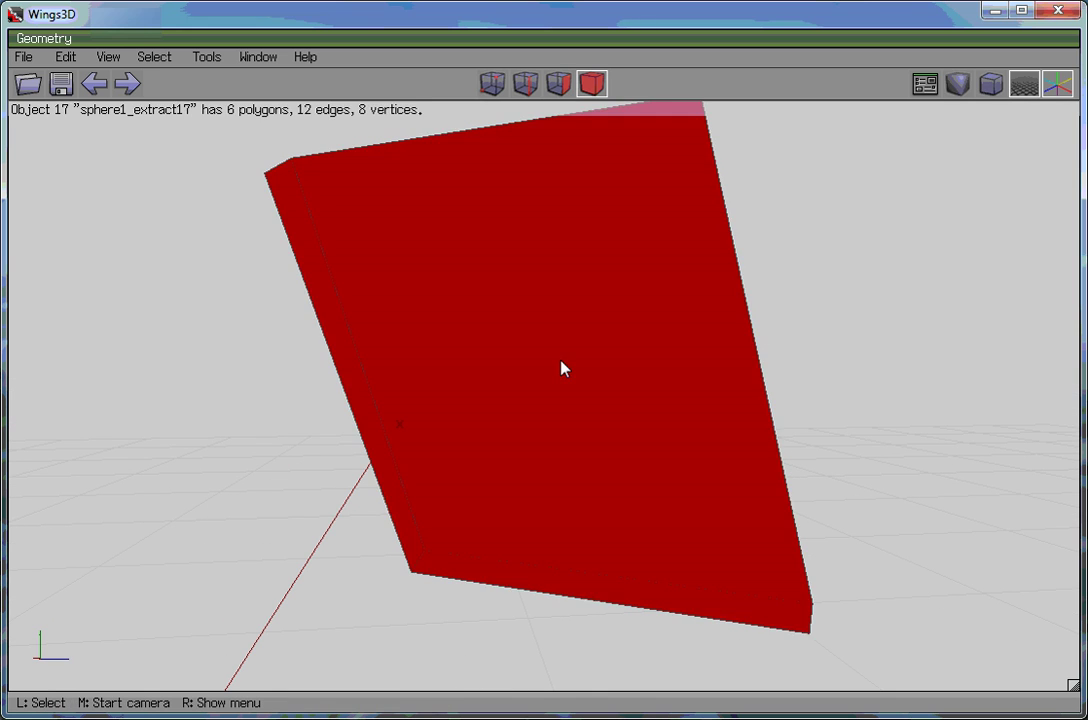
pyautogui.press('e')
pyautogui.rightClick(918, 287)
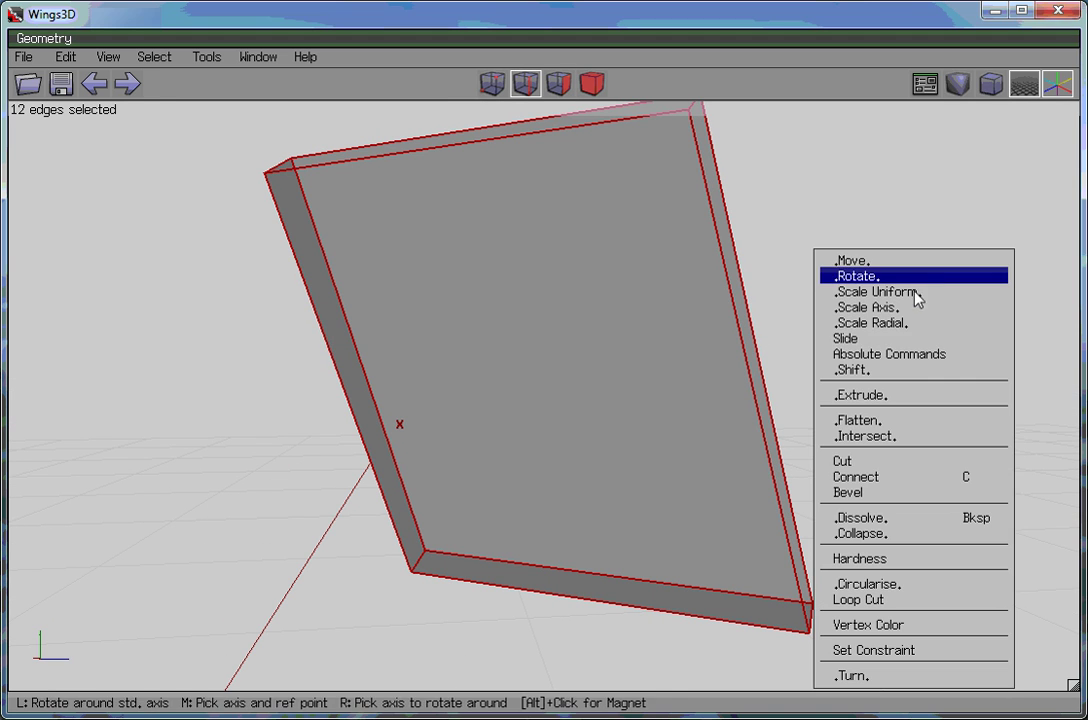
pyautogui.click(880, 558)
pyautogui.click(874, 575)
# Show all hidden objects so the nine-face piece reappears over the sphere.
pyautogui.middleClick(816, 461)
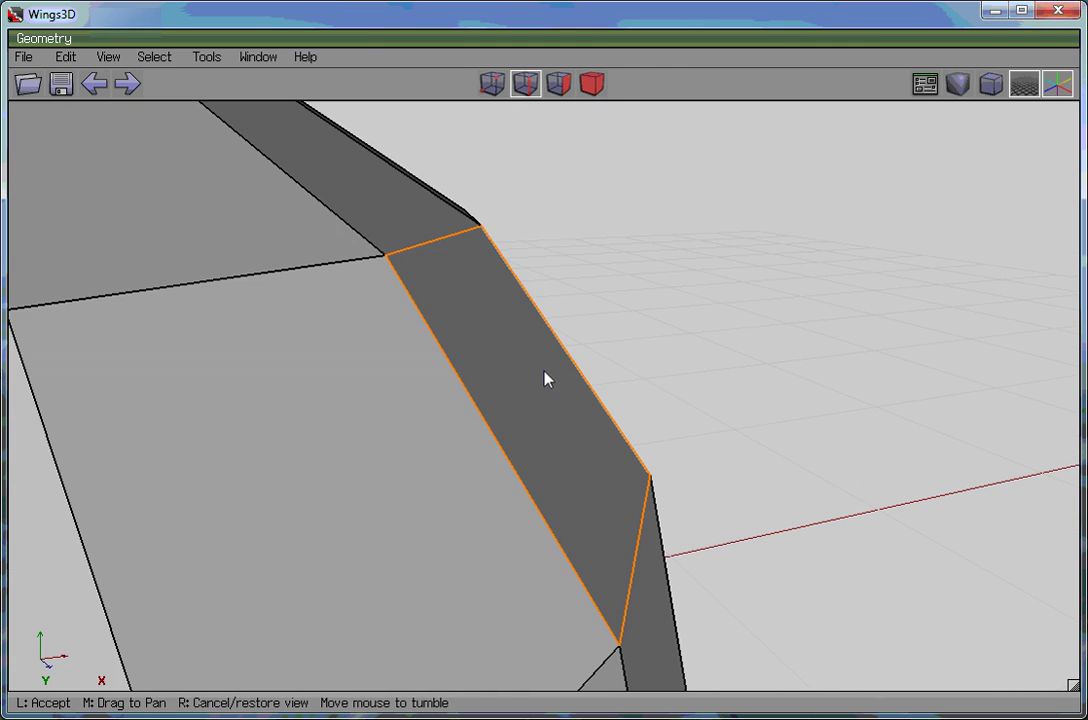
pyautogui.scroll(-4, 550, 372)
pyautogui.click(556, 372)
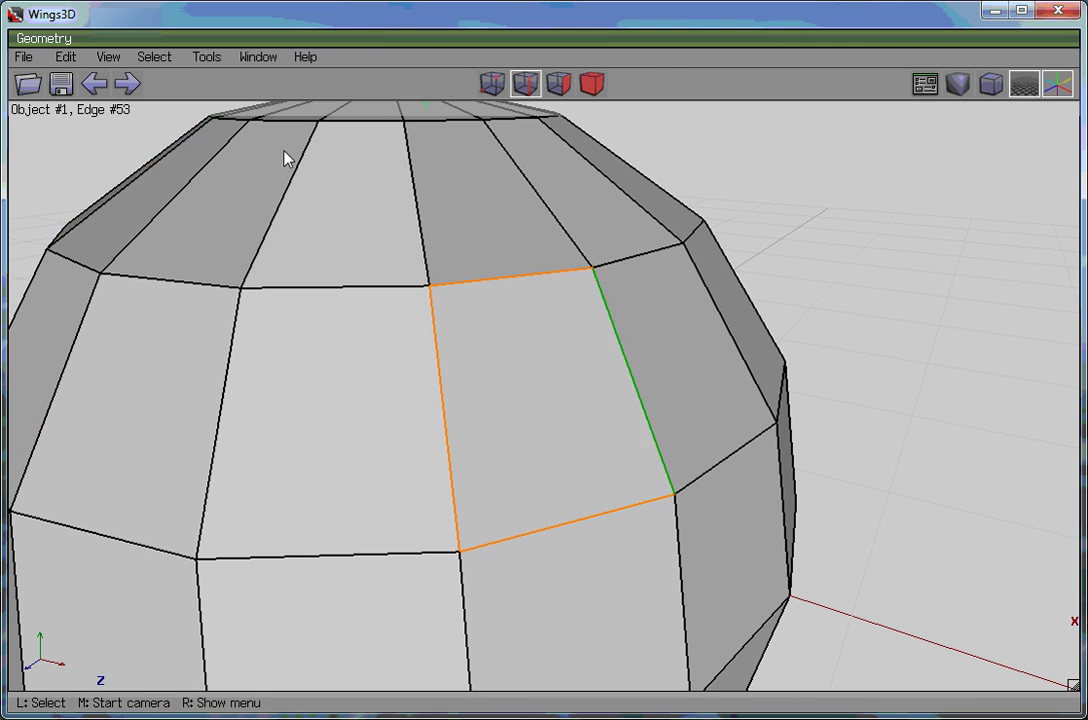
pyautogui.click(158, 57)
pyautogui.click(176, 354)
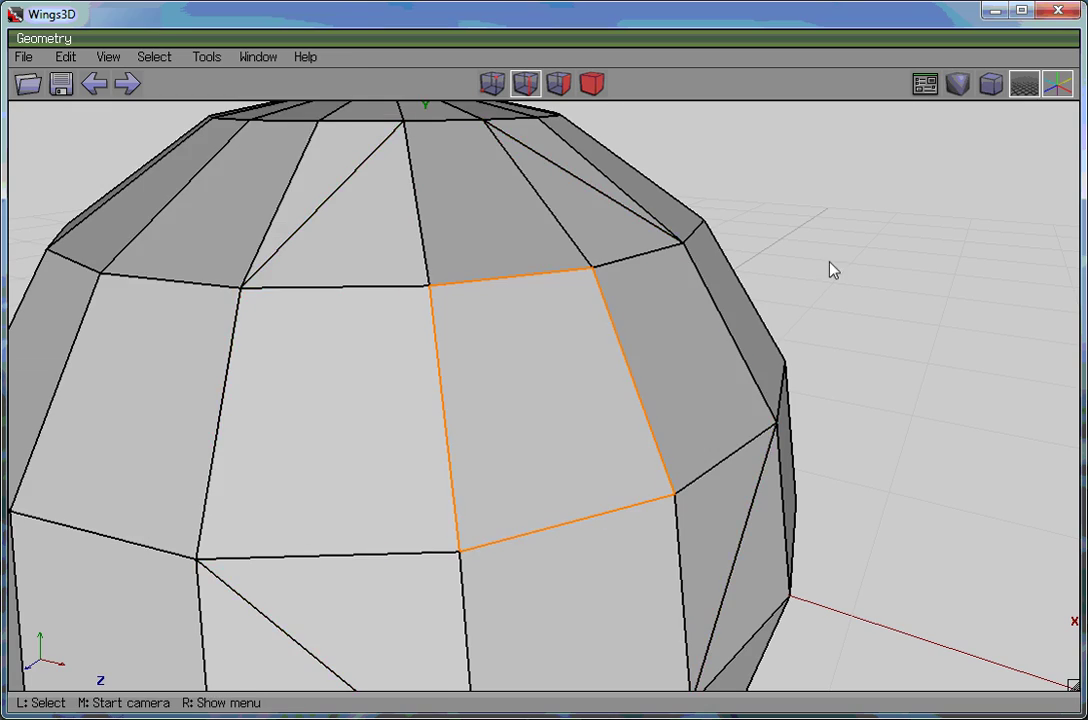
pyautogui.middleClick(830, 270)
pyautogui.scroll(-5, 551, 374)
pyautogui.scroll(2, 535, 378)
pyautogui.scroll(2, 548, 379)
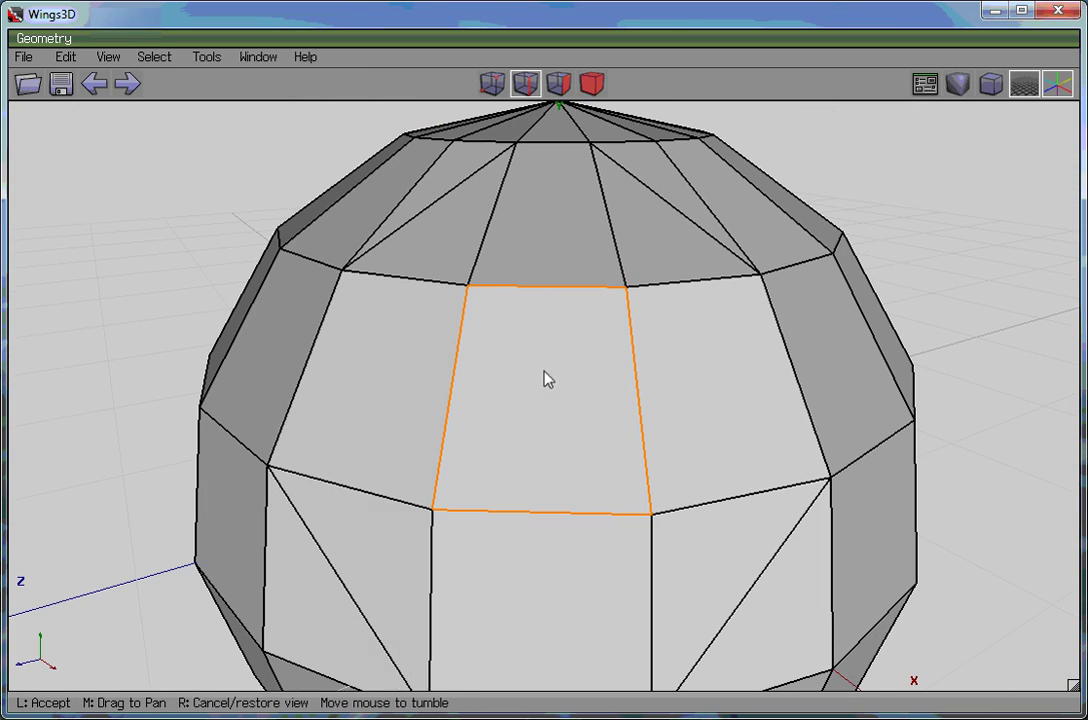
pyautogui.click(548, 379)
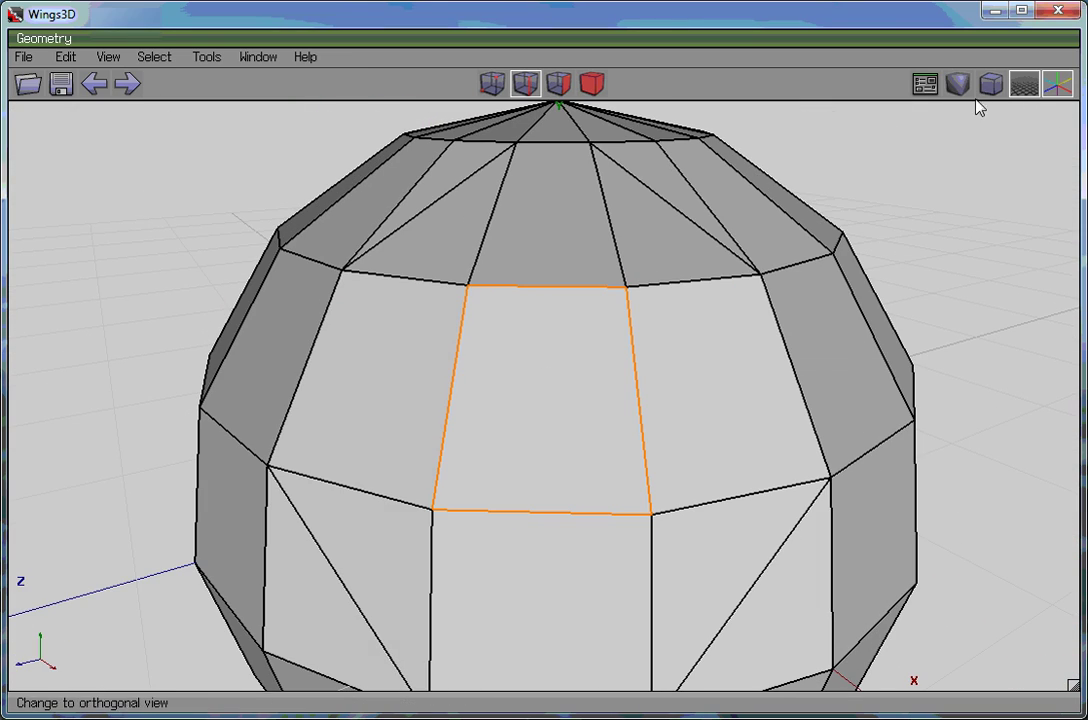
# Turn on the smoothed preview and examine how the sphere, the nine-face piece and the extruded panel overlap.
pyautogui.click(960, 95)
pyautogui.middleClick(942, 228)
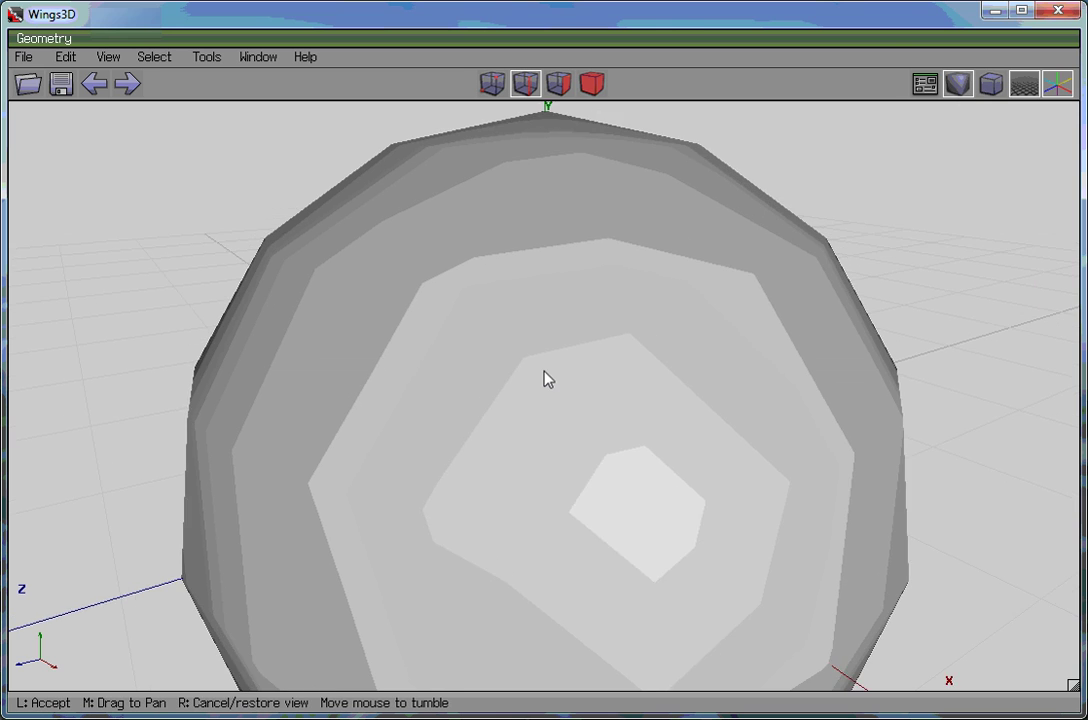
pyautogui.scroll(-2, 544, 371)
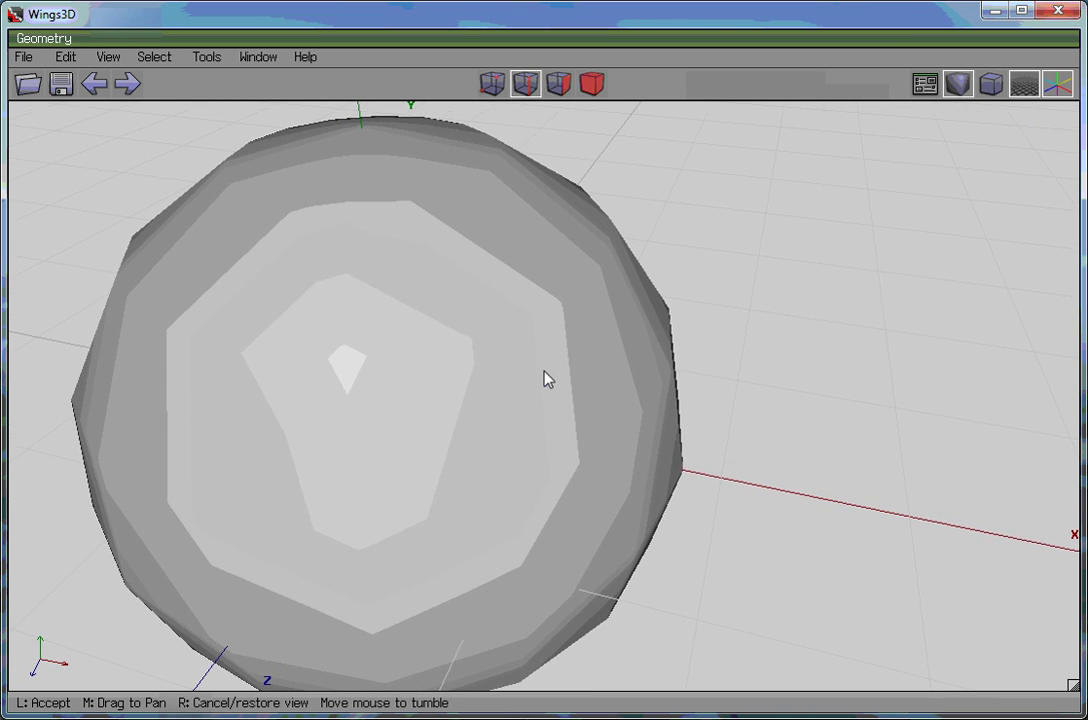
pyautogui.scroll(3, 548, 379)
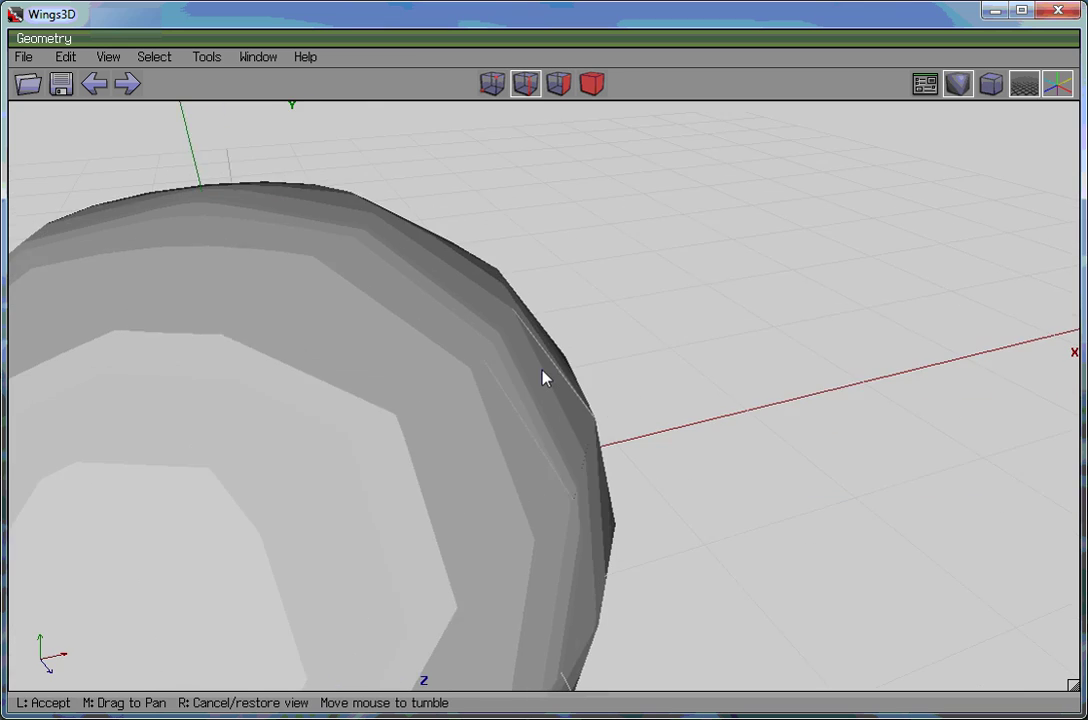
pyautogui.scroll(-2, 548, 379)
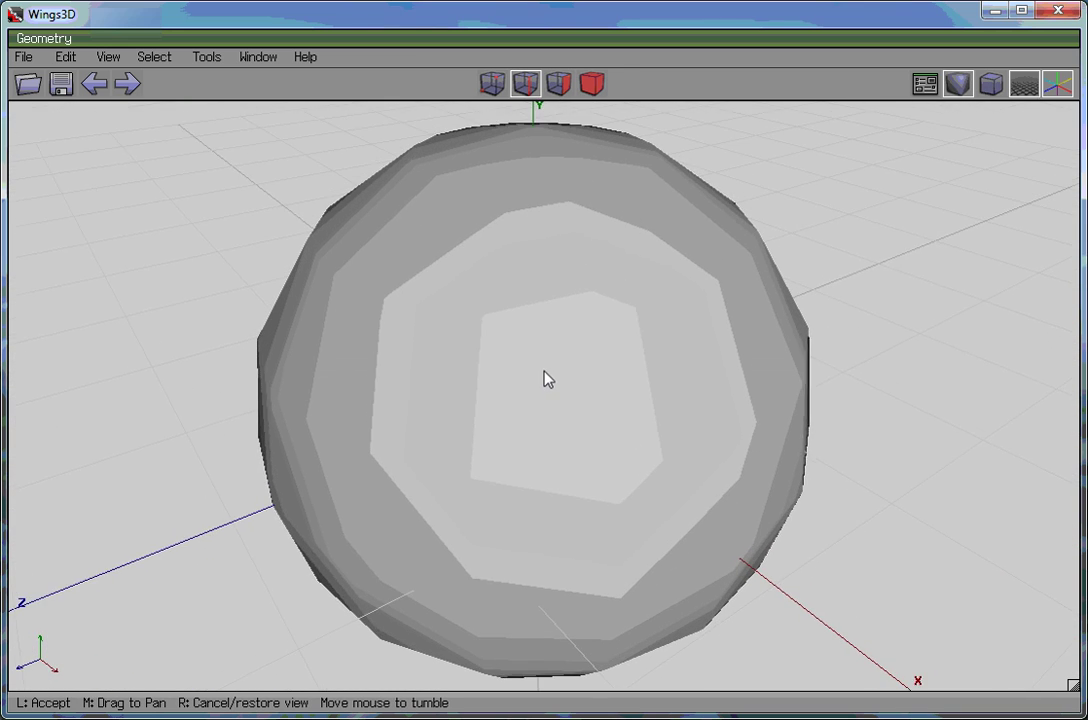
pyautogui.scroll(4, 548, 379)
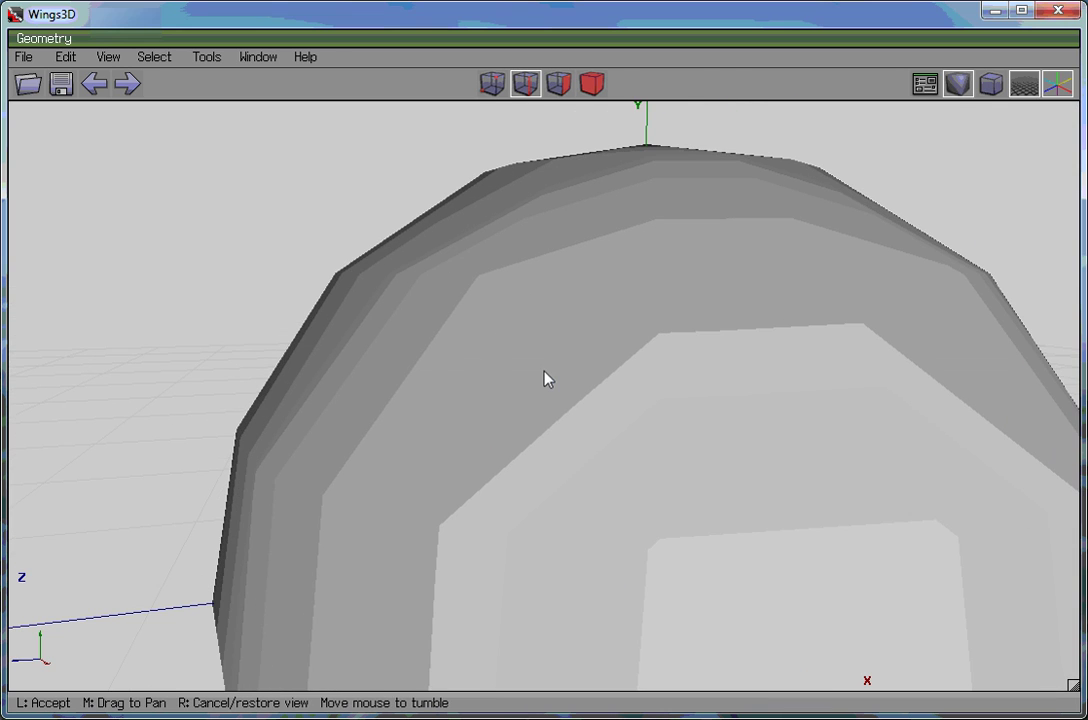
pyautogui.click(547, 378)
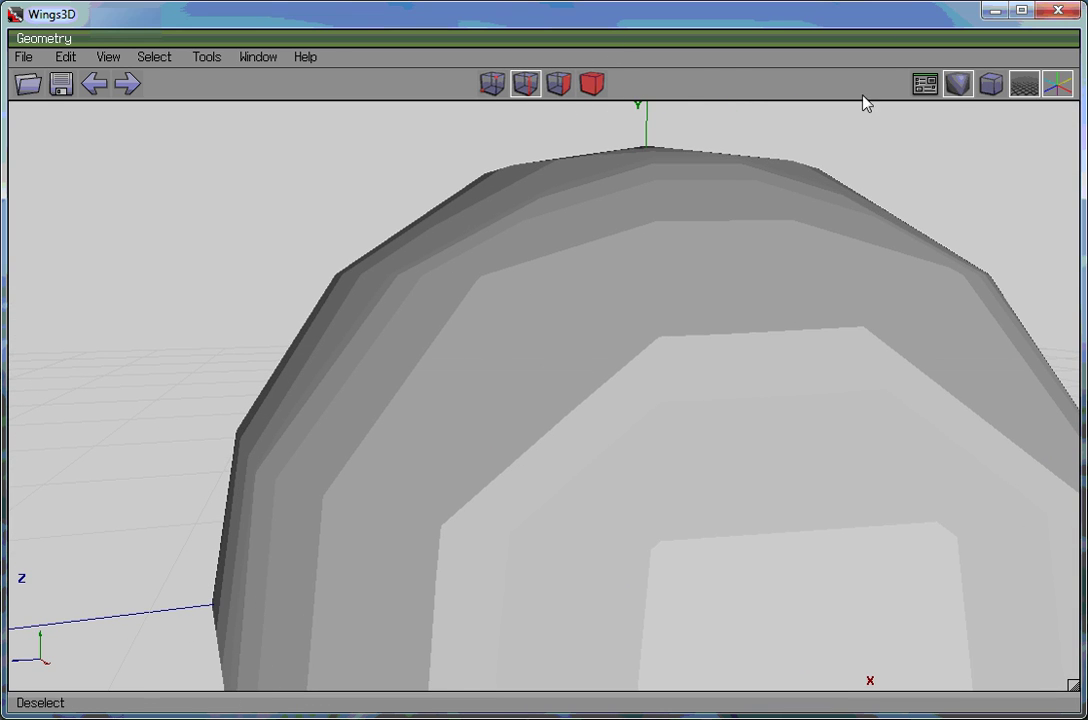
# Turn off the smoothed preview, select only the nine-face piece and rotate it slightly about one side edge of its middle panel.
pyautogui.click(991, 84)
pyautogui.click(591, 84)
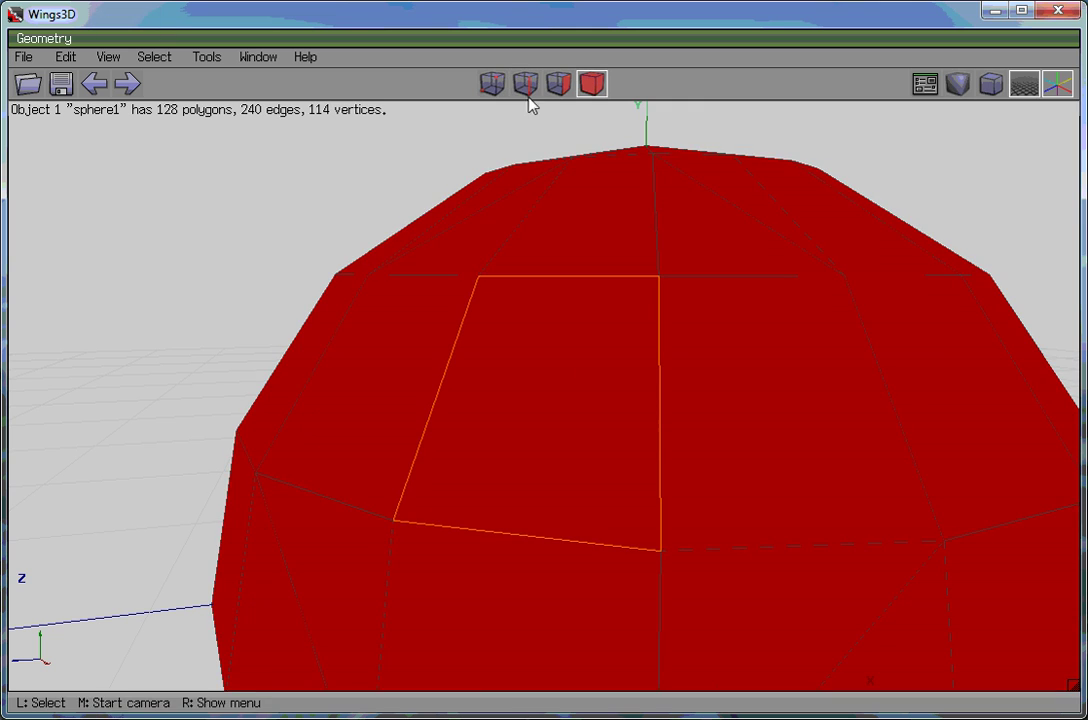
pyautogui.press('space')
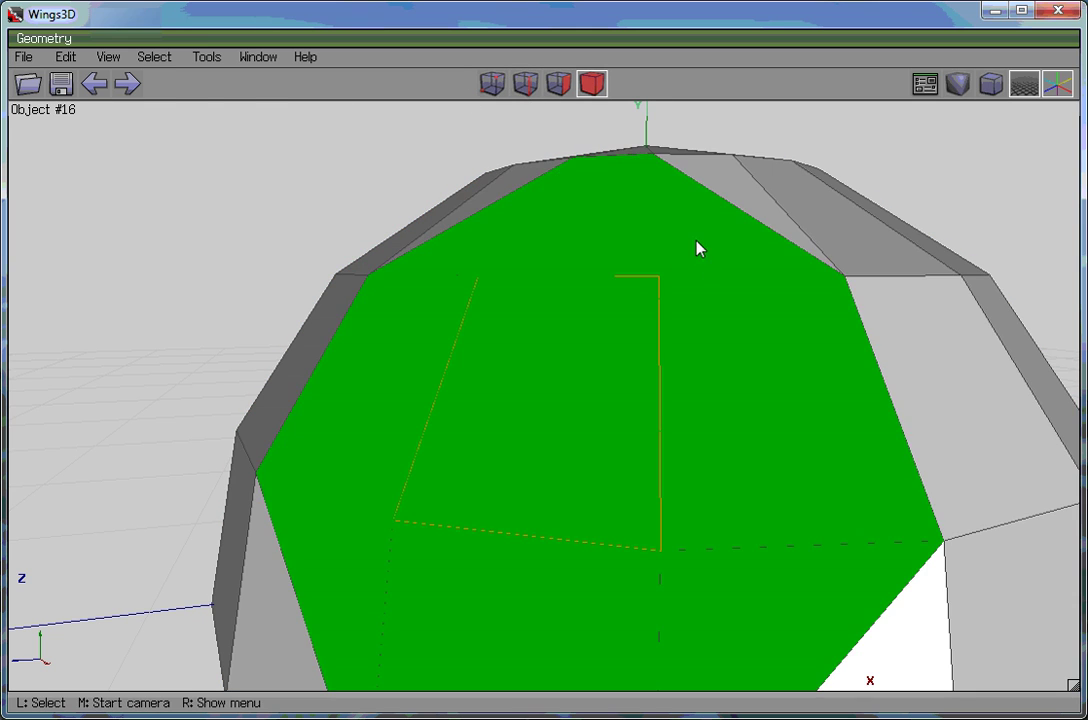
pyautogui.click(696, 241)
pyautogui.rightClick(775, 133)
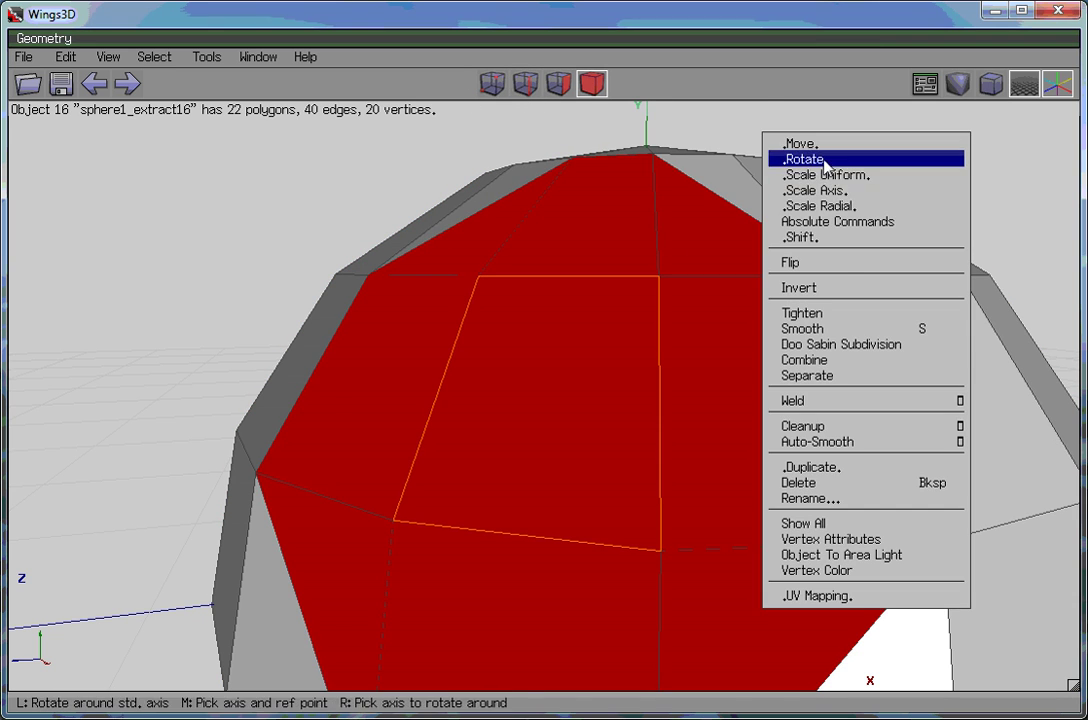
pyautogui.rightClick(820, 155)
pyautogui.click(505, 328)
pyautogui.rightClick(605, 304)
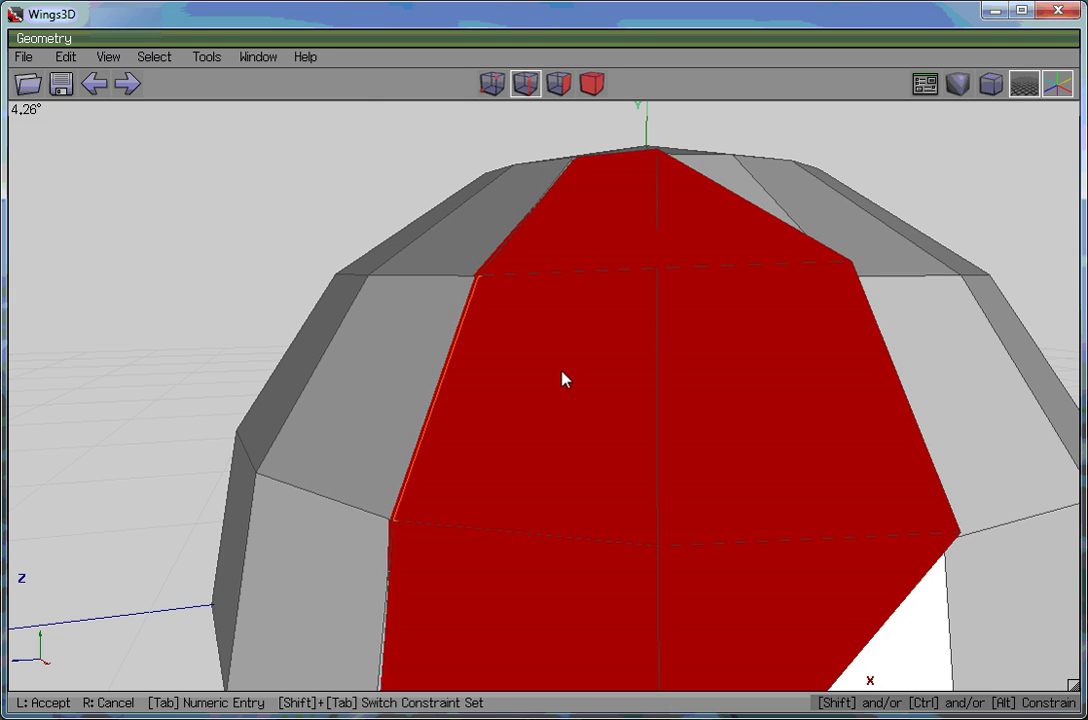
pyautogui.click(855, 258)
# Examine the gap between the rotated nine-face piece and the sphere in the smoothed preview.
pyautogui.middleClick(855, 258)
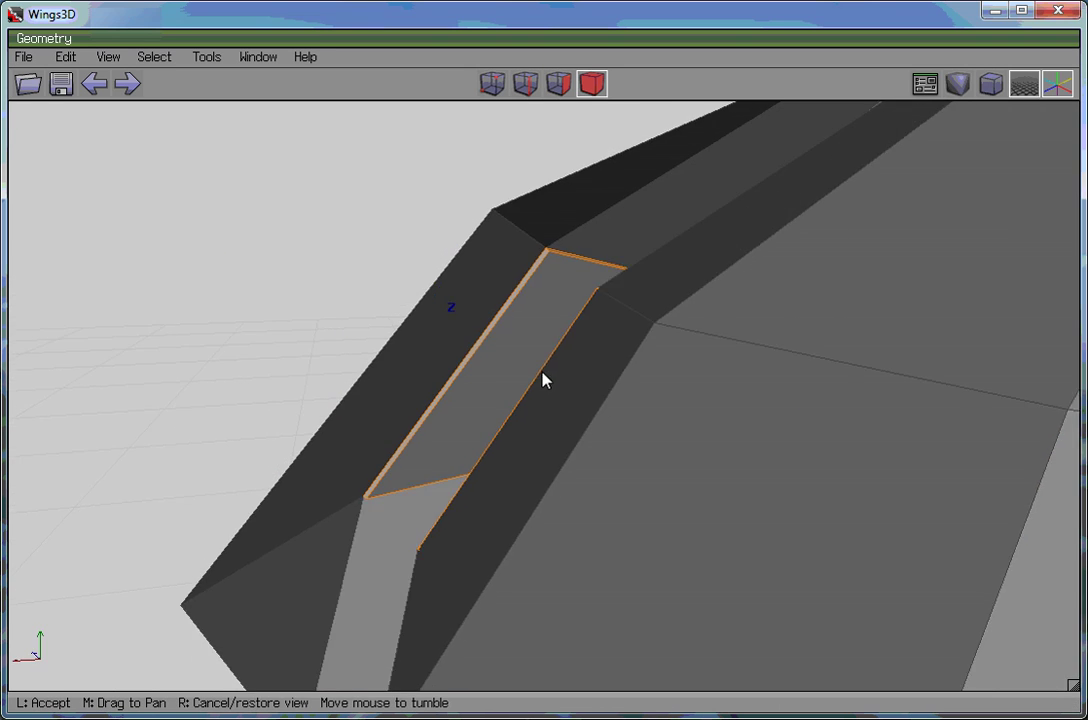
pyautogui.click(544, 376)
pyautogui.click(958, 84)
pyautogui.middleClick(904, 171)
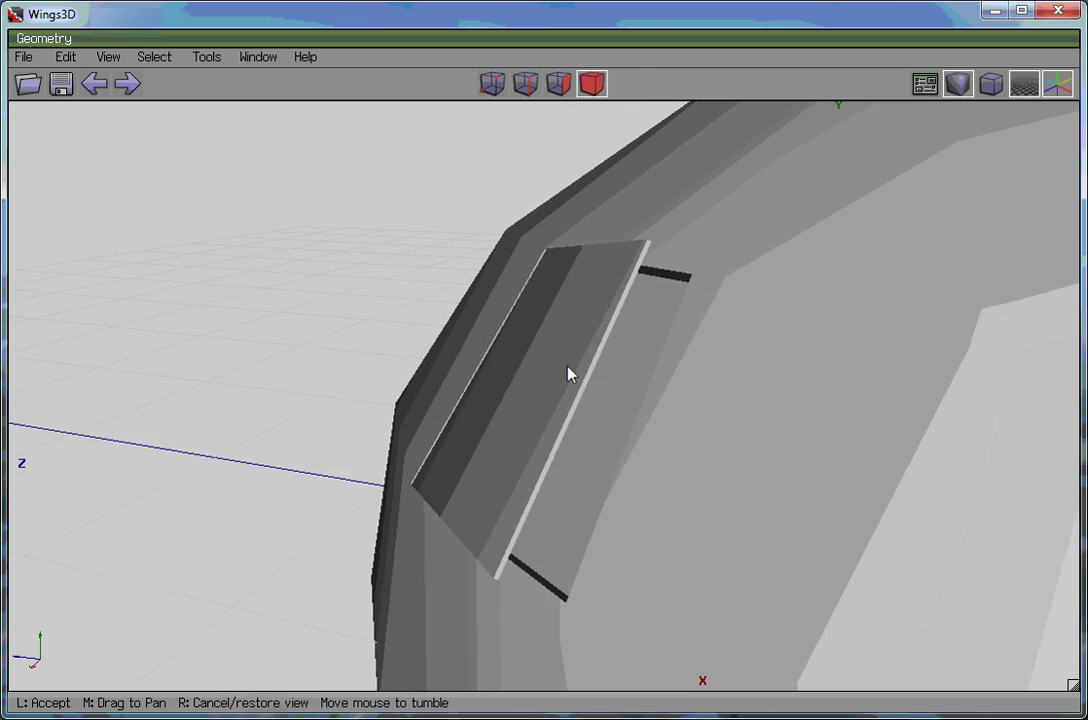
pyautogui.click(688, 251)
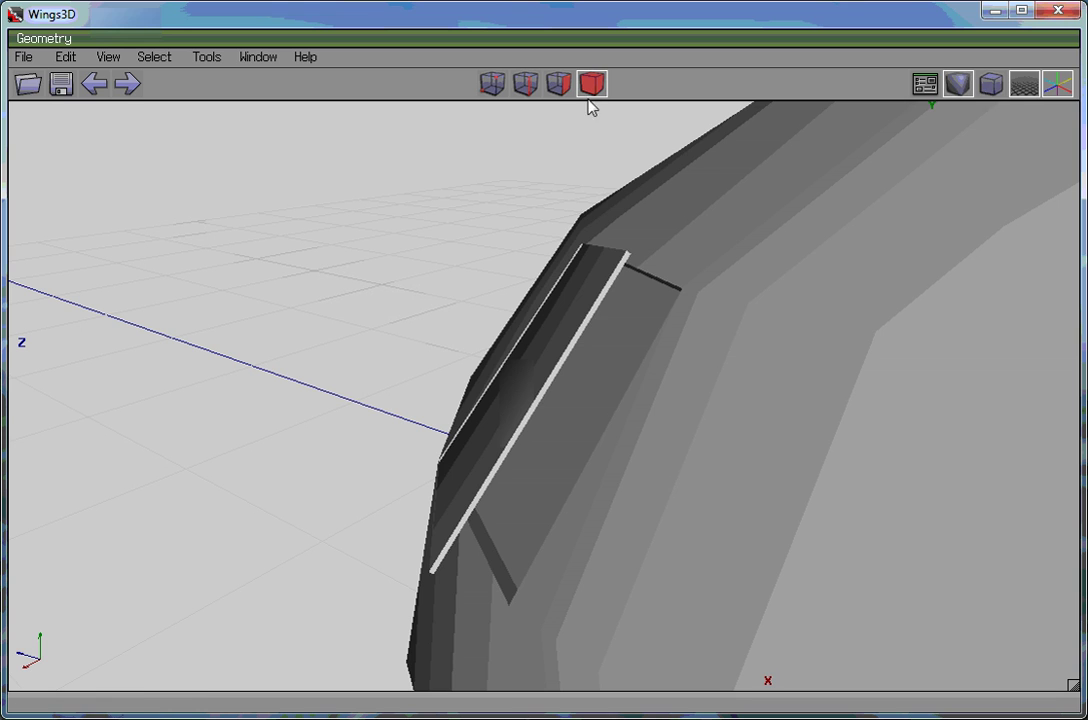
# Switch to face selection and compare the smoothed curvature of the rotated middle panel with the shell-extruded panel beneath it.
pyautogui.click(559, 84)
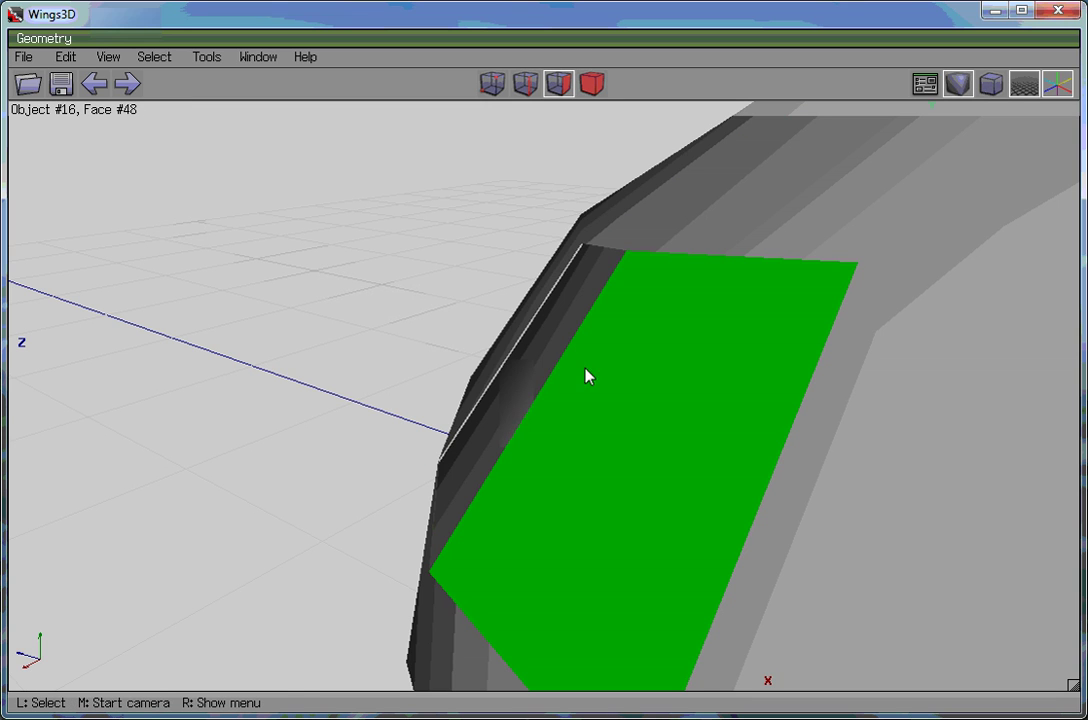
pyautogui.middleClick(588, 374)
pyautogui.click(629, 384)
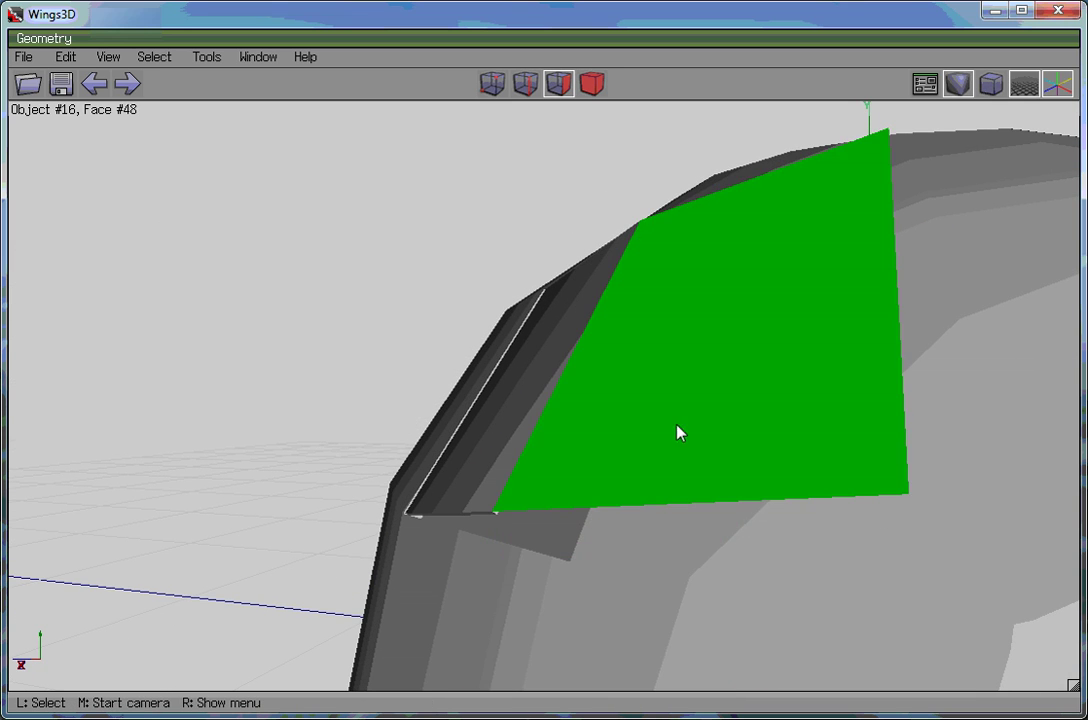
pyautogui.middleClick(620, 410)
pyautogui.click(556, 415)
pyautogui.middleClick(702, 262)
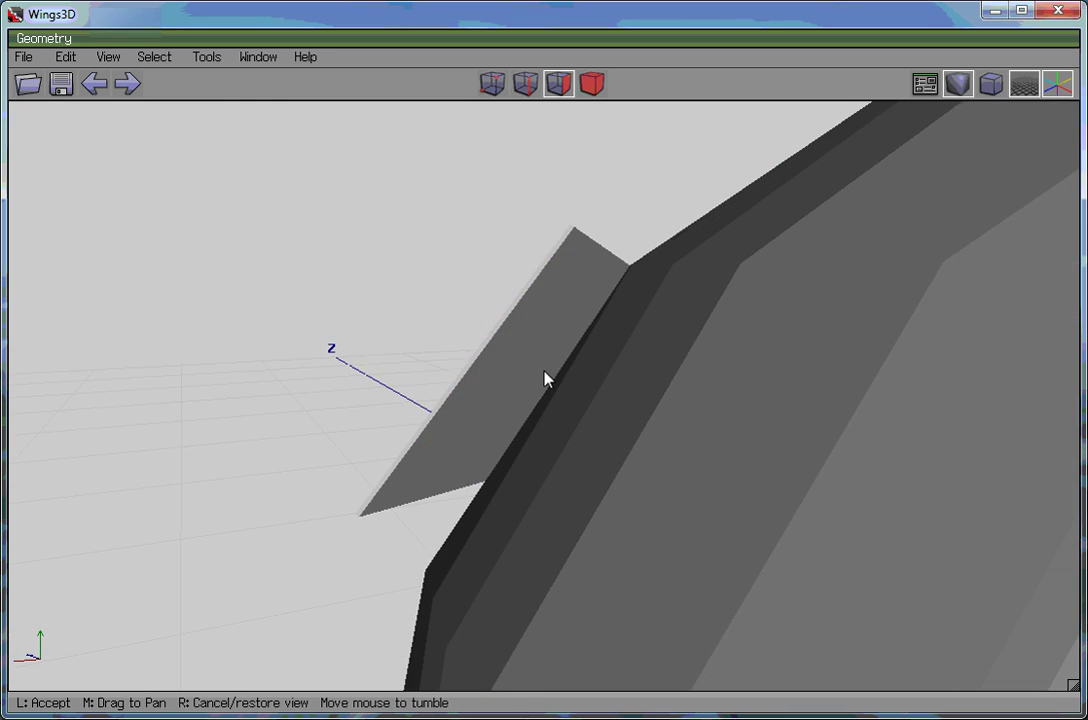
pyautogui.click(547, 376)
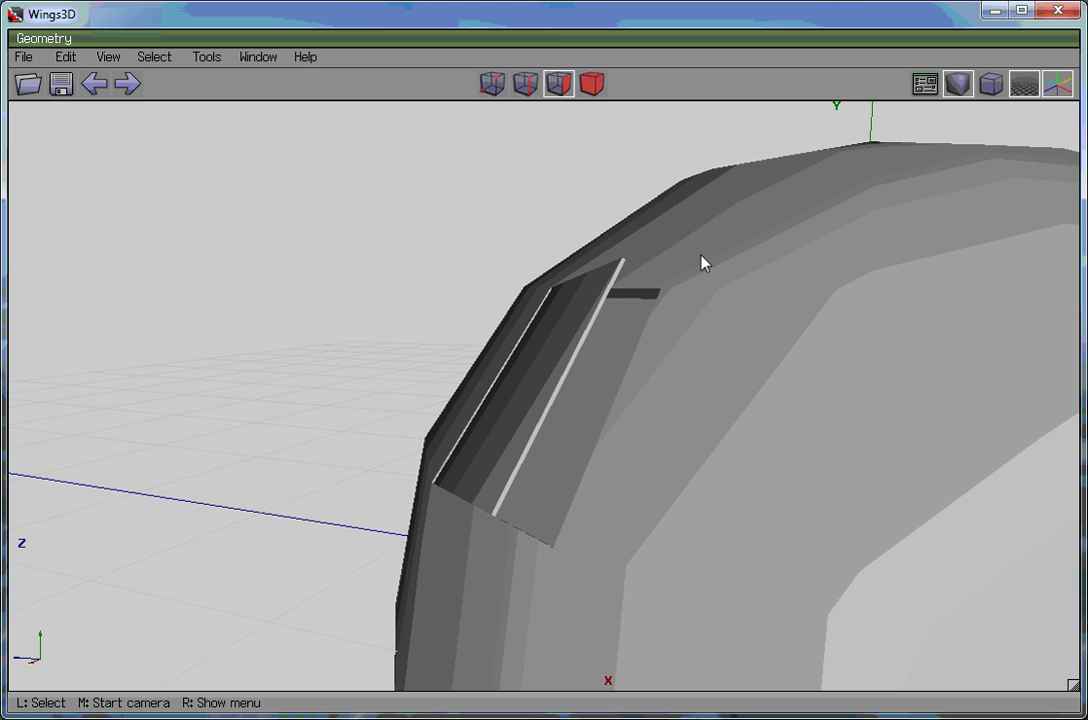
pyautogui.middleClick(729, 219)
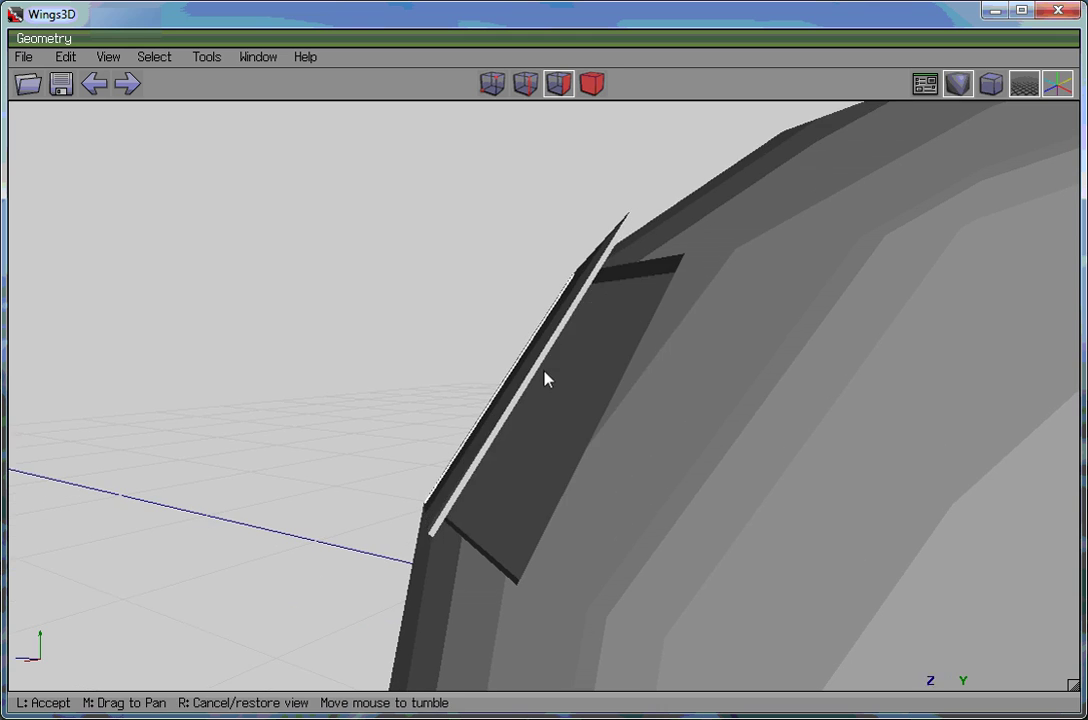
pyautogui.click(590, 300)
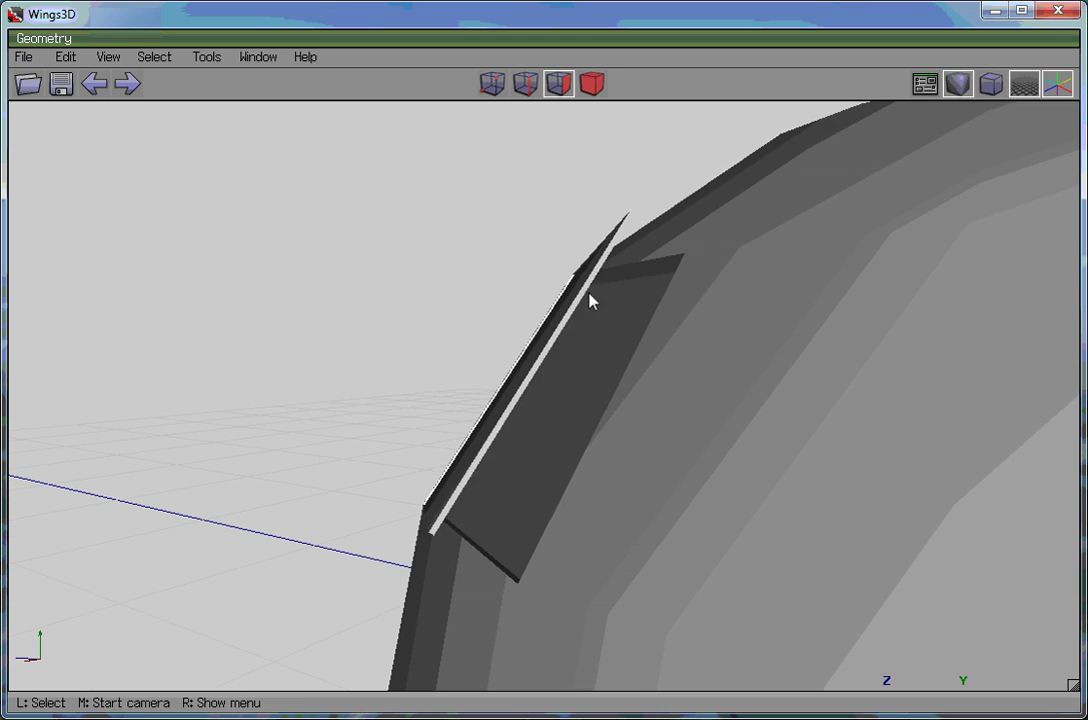
# Toggle the smoothed preview off and on while comparing both panels' outlines and curvature from several angles.
pyautogui.click(954, 83)
pyautogui.middleClick(386, 209)
pyautogui.click(386, 209)
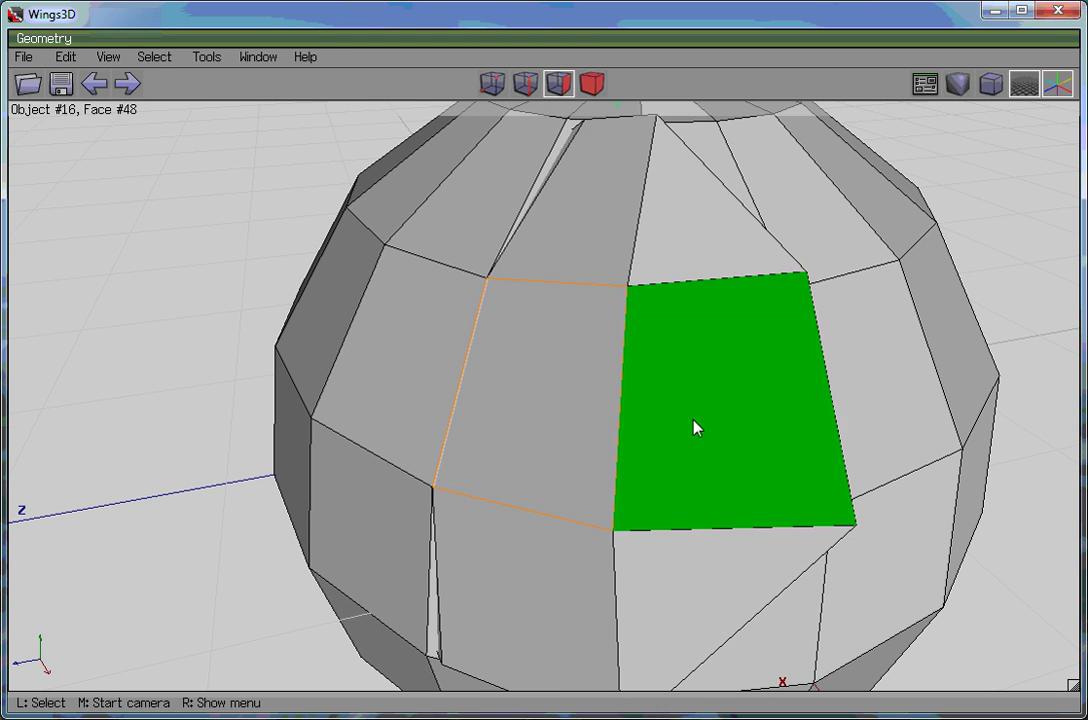
pyautogui.click(958, 84)
pyautogui.middleClick(945, 190)
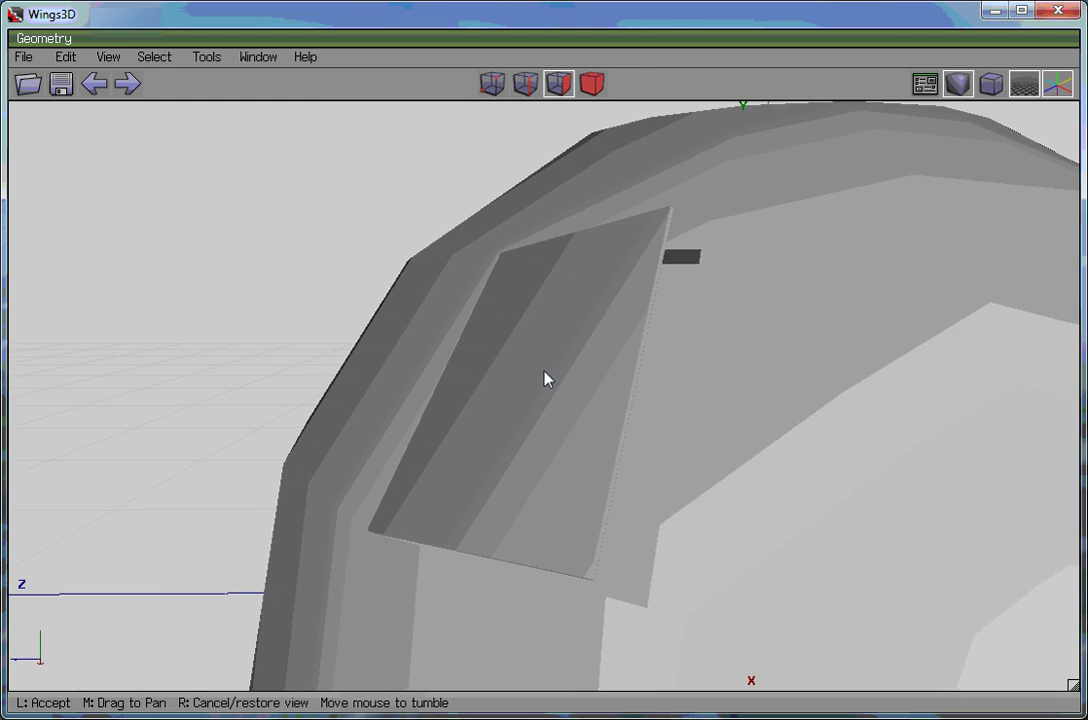
pyautogui.click(545, 378)
pyautogui.click(956, 84)
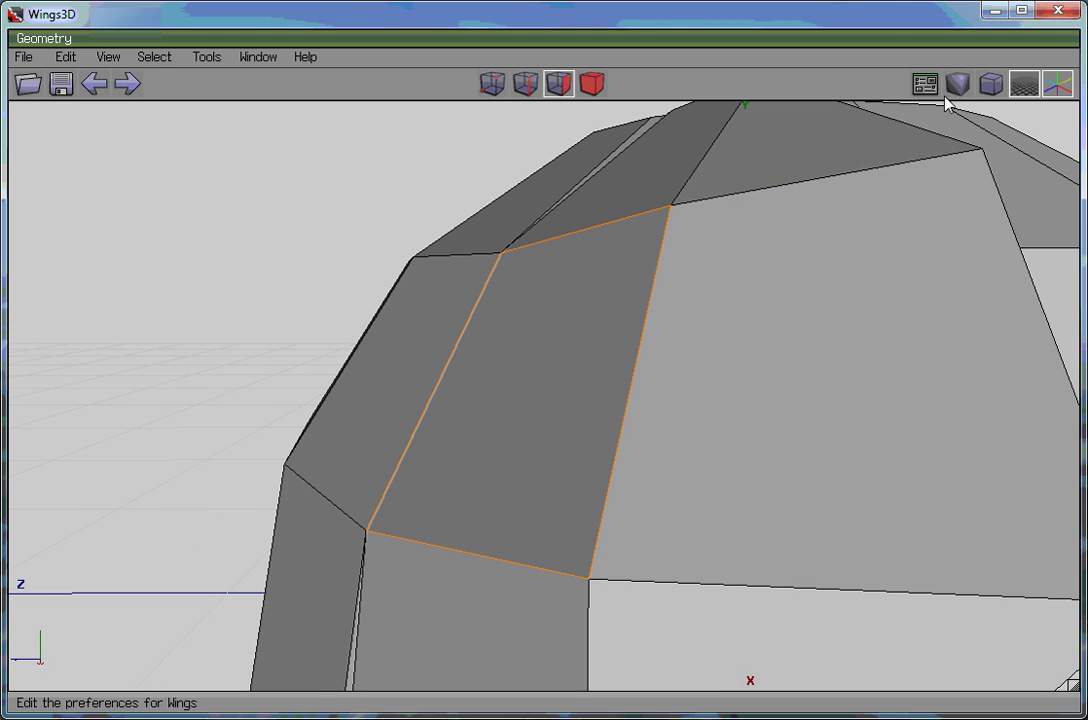
pyautogui.click(956, 84)
pyautogui.middleClick(839, 204)
pyautogui.click(546, 378)
pyautogui.middleClick(518, 366)
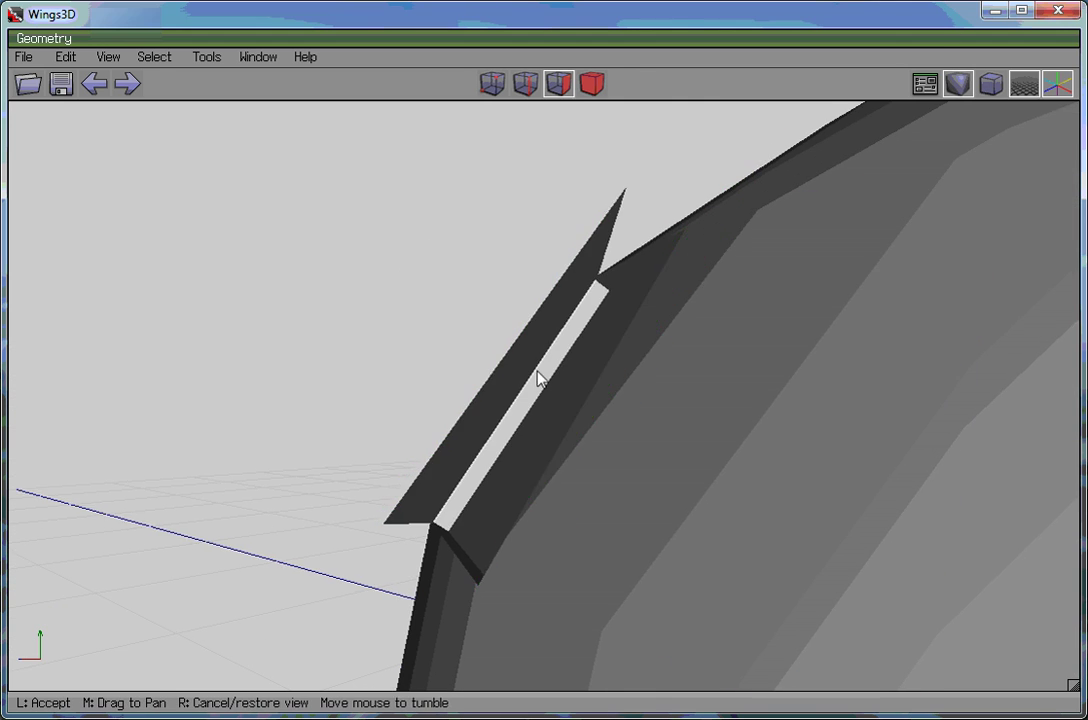
pyautogui.click(530, 375)
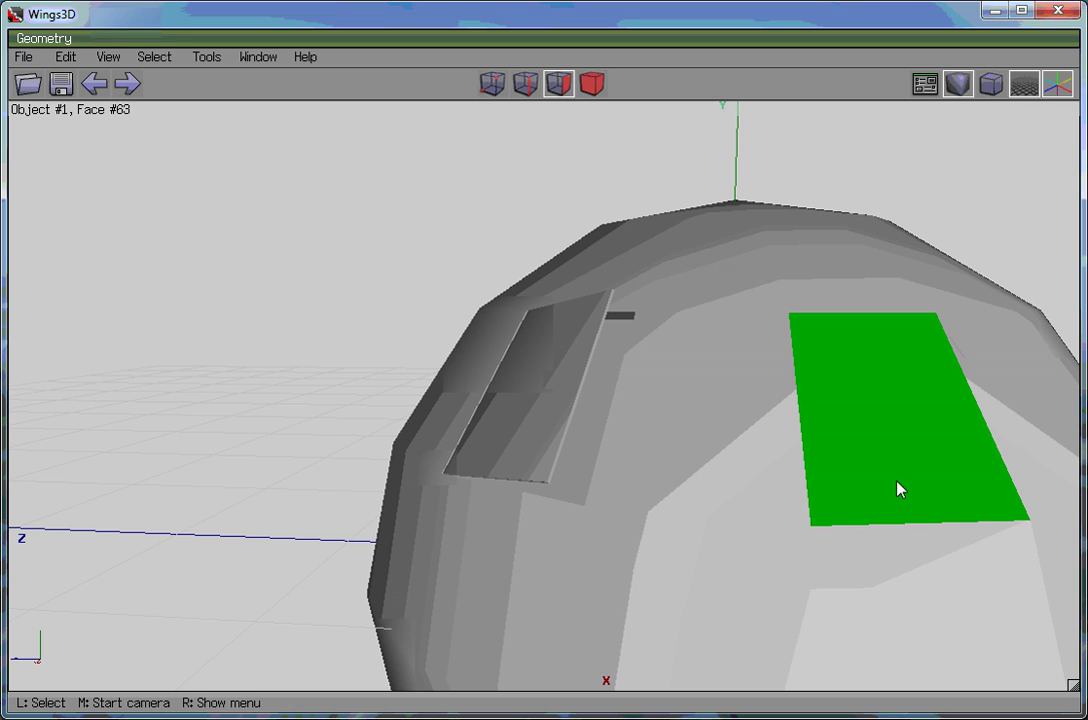